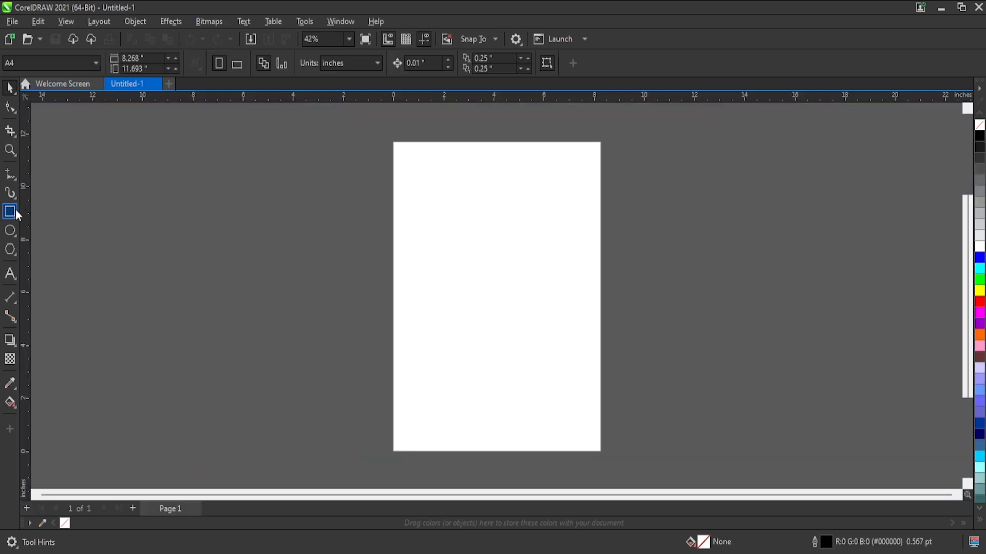
Add a one-letter artistic text object reading "A" in the middle of the page.
left_click(10, 274)
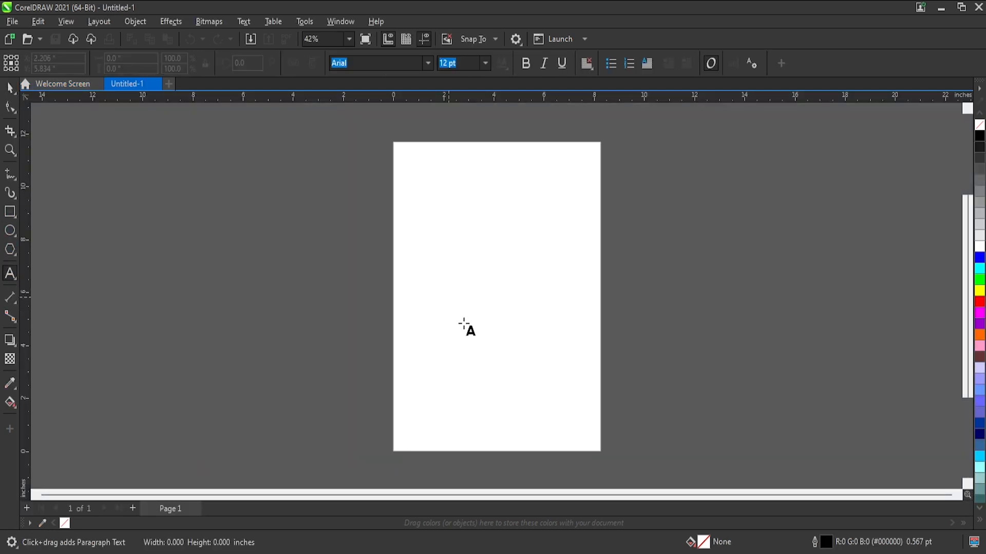
left_click(454, 307)
type("A")
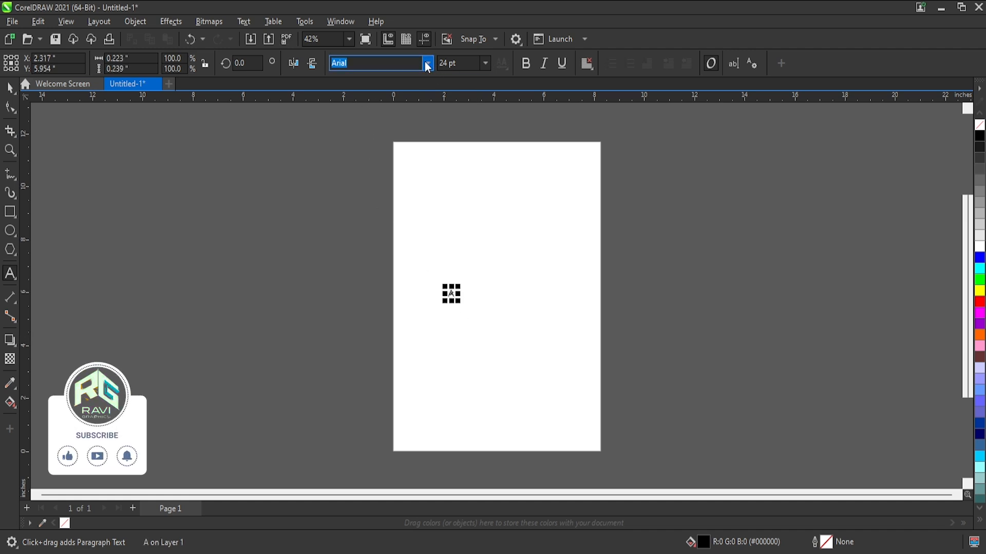
Try to change the font of the letter A by entering "swis" as the font name.
type("swise")
key("BackSpace")
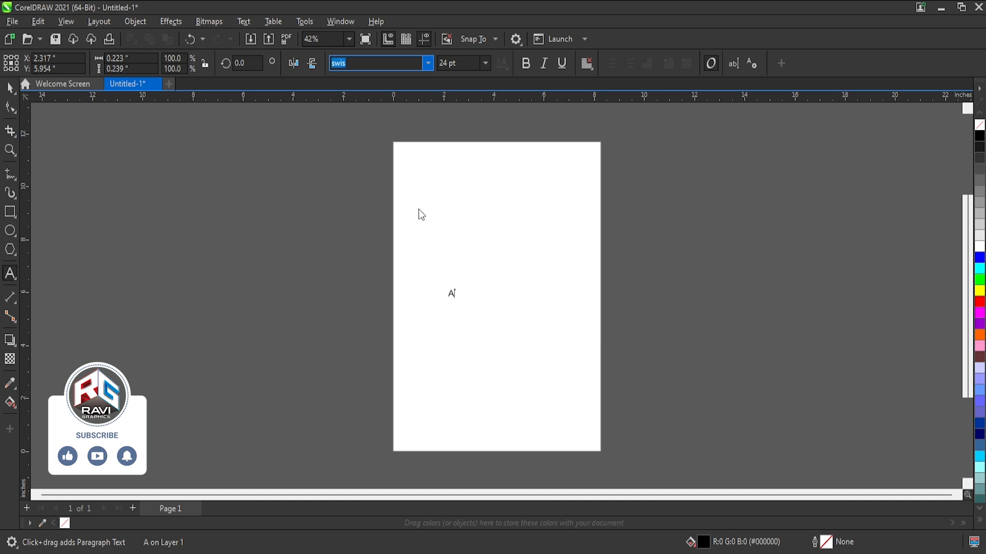
key("Return")
Enlarge the letter A to about 501 pt and set its font to bold Swis721 WGL4 BT.
left_click(10, 90)
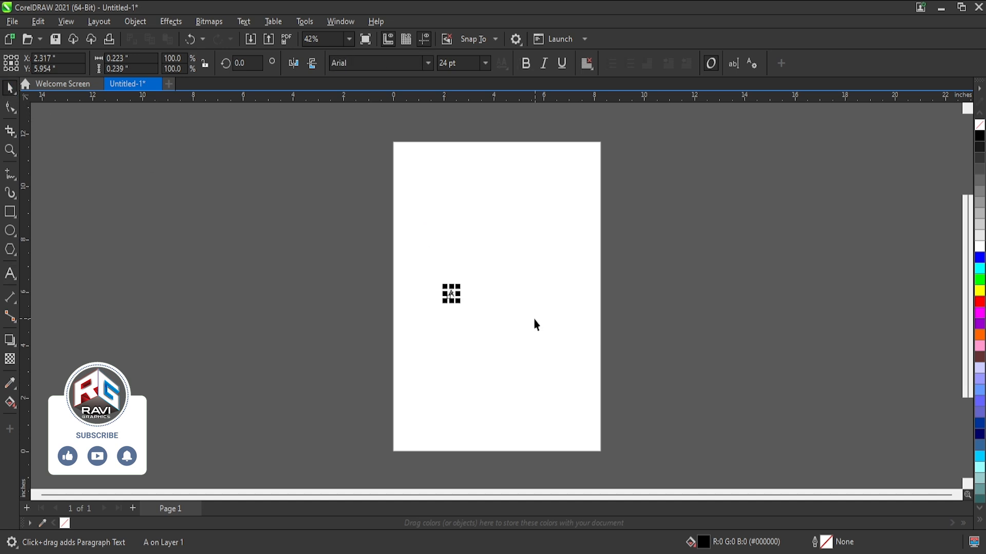
left_click_drag(467, 273, 622, 162)
left_click(429, 64)
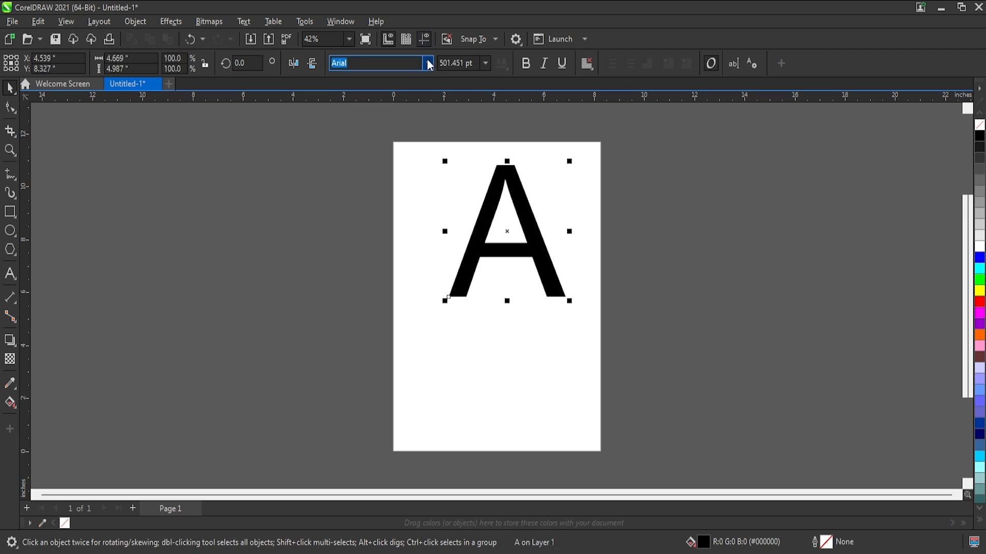
left_click(419, 130)
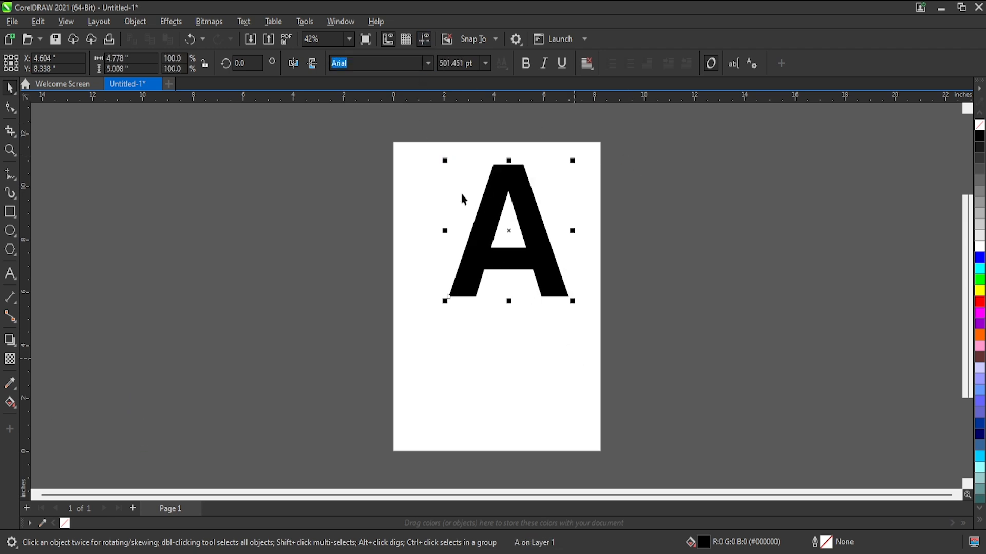
Enlarge the letter A to about 642 pt and centre it on the page.
left_click_drag(568, 303, 616, 340)
key("p")
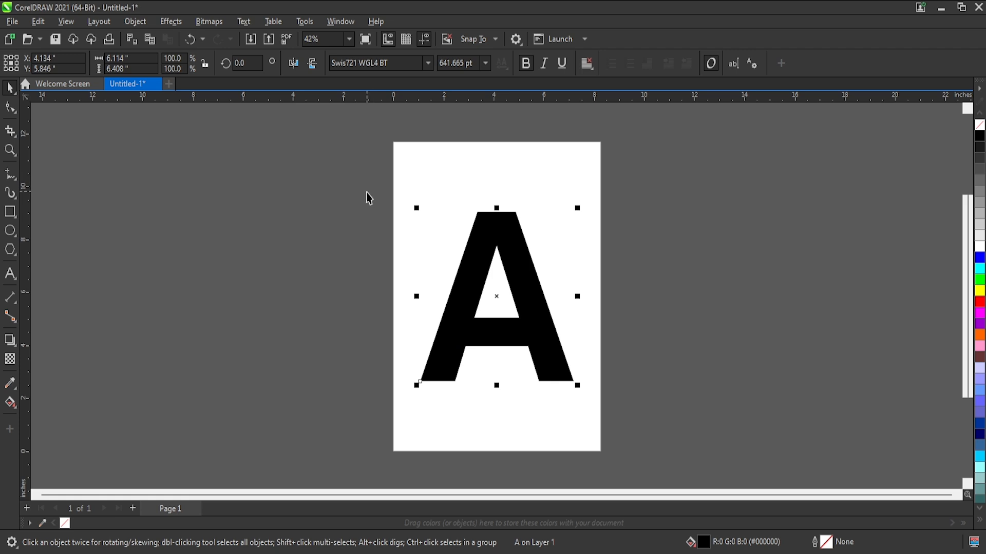
Convert the centred letter A from text to curves and leave it deselected.
key("ctrl+q")
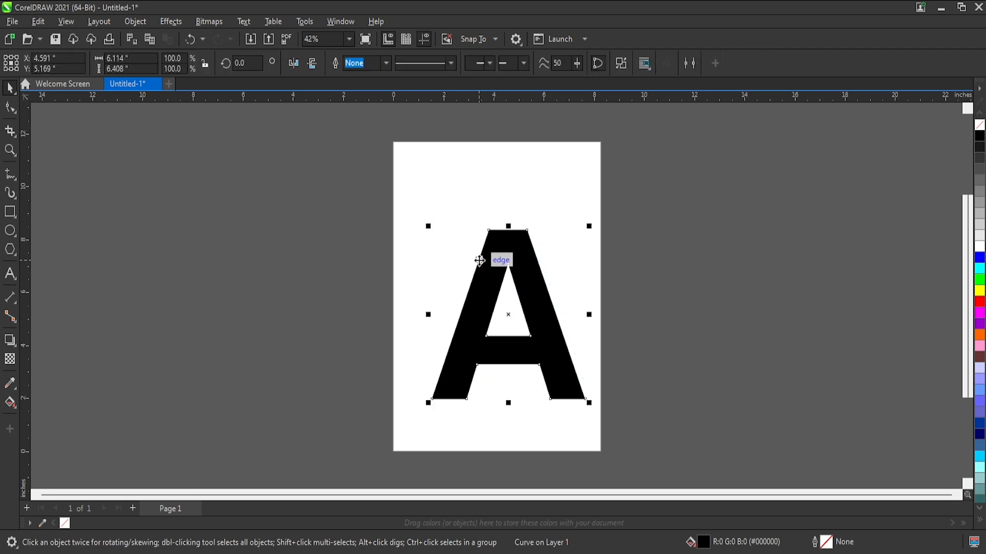
left_click(649, 276)
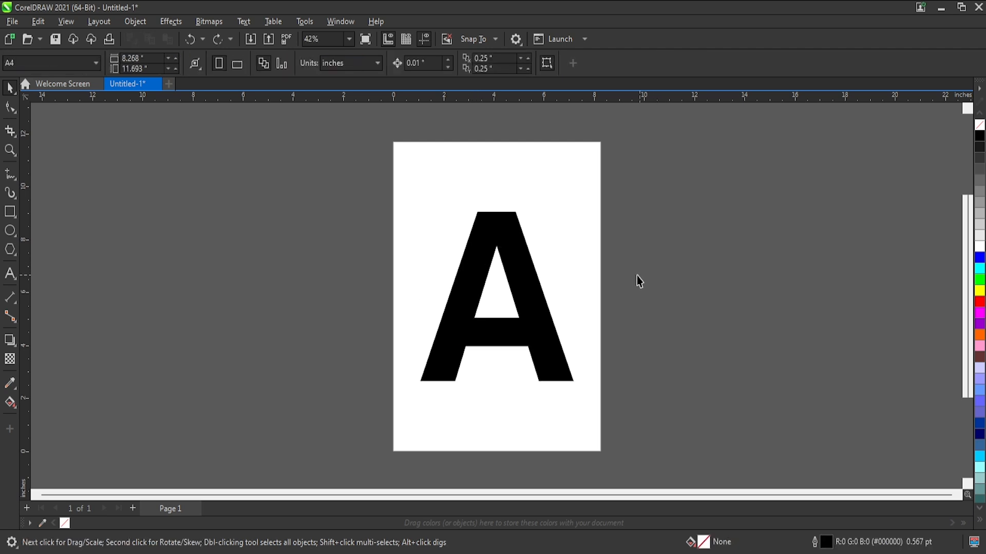
key("ctrl+z")
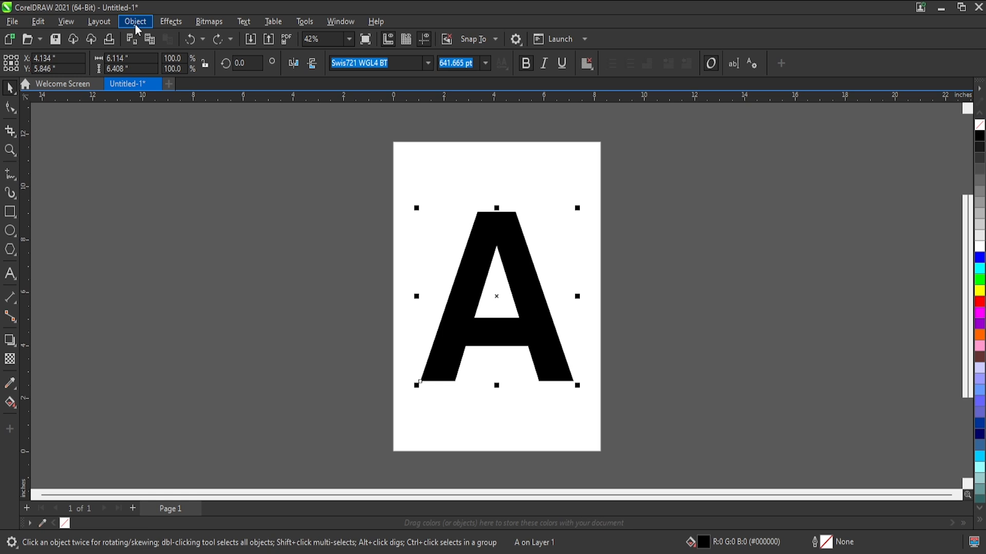
key("ctrl+q")
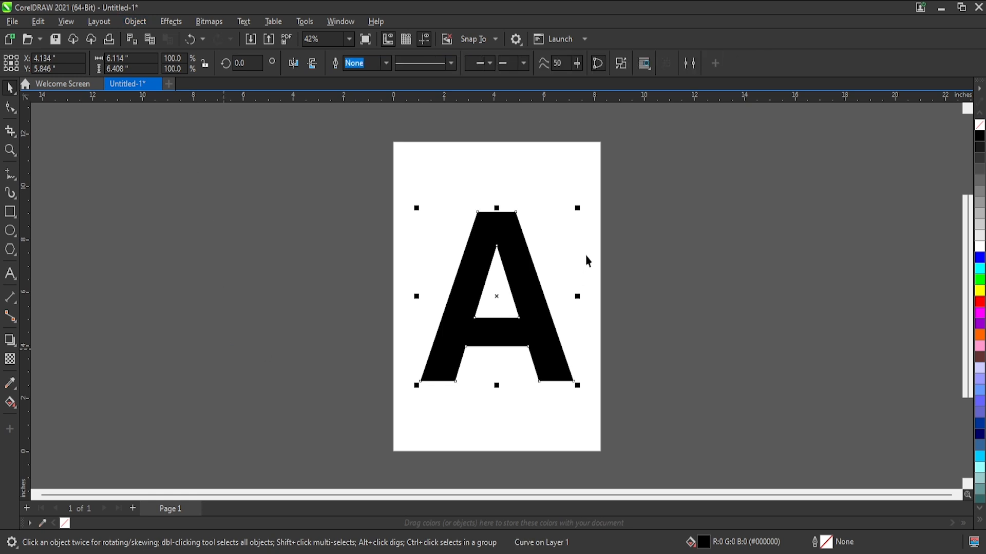
left_click(647, 222)
left_click(491, 252)
left_click(724, 279)
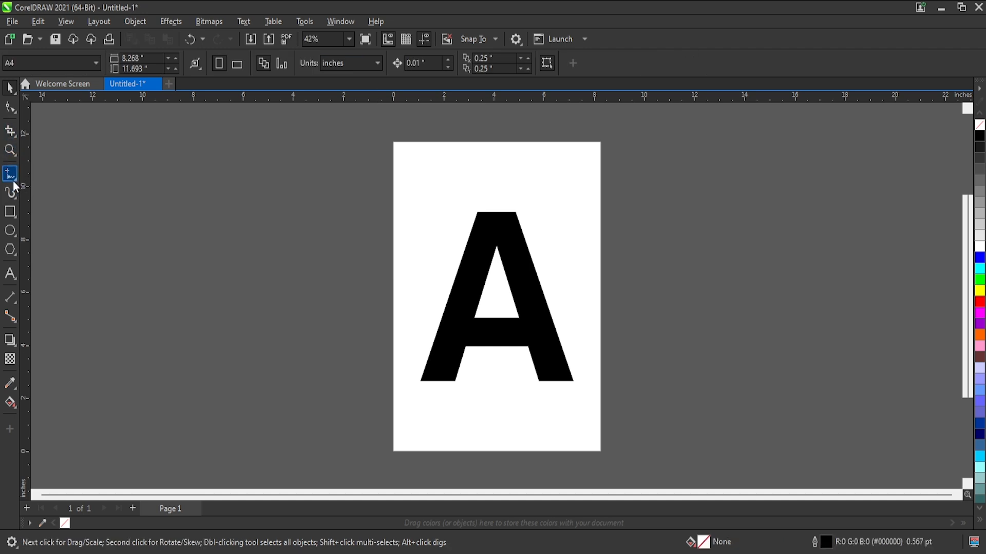
Draw a two-point line diagonally across the A and back, about 7.6 by 2.1 inches, and convert its segments to curves.
left_click(52, 190)
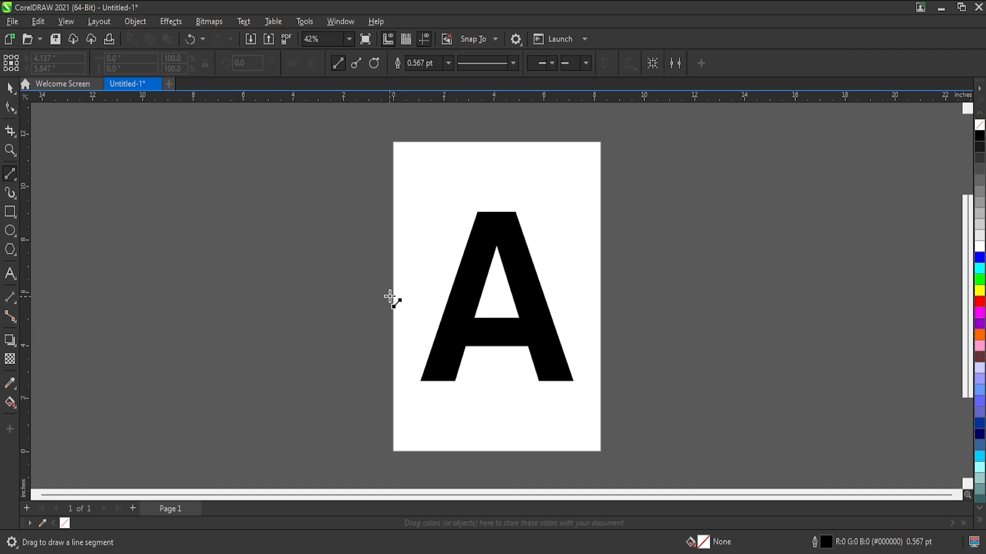
mouse_move(393, 287)
left_mouse_down()
mouse_move(450, 301)
mouse_move(586, 264)
mouse_move(571, 246)
mouse_move(583, 232)
mouse_move(475, 303)
mouse_move(393, 287)
left_mouse_up()
left_click(10, 107)
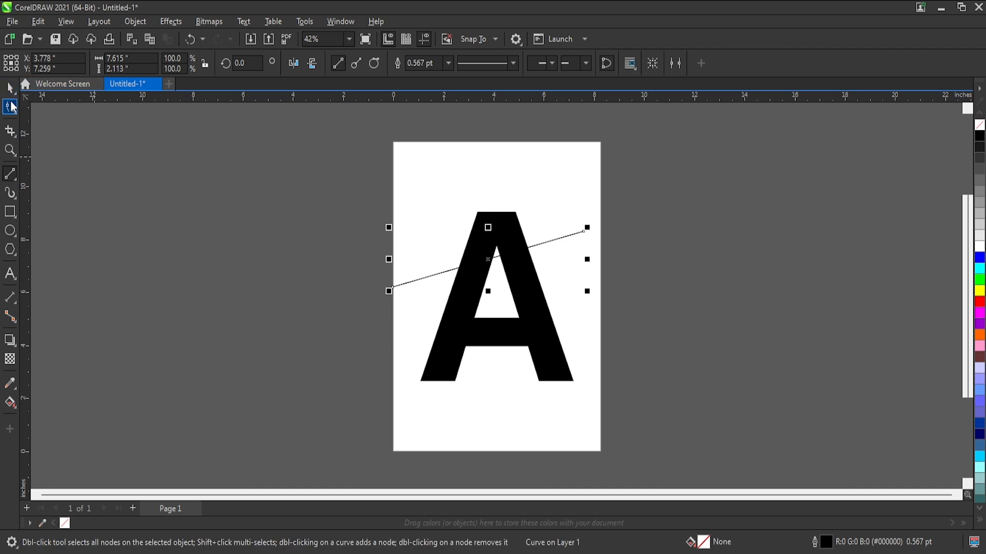
left_click_drag(732, 158, 354, 324)
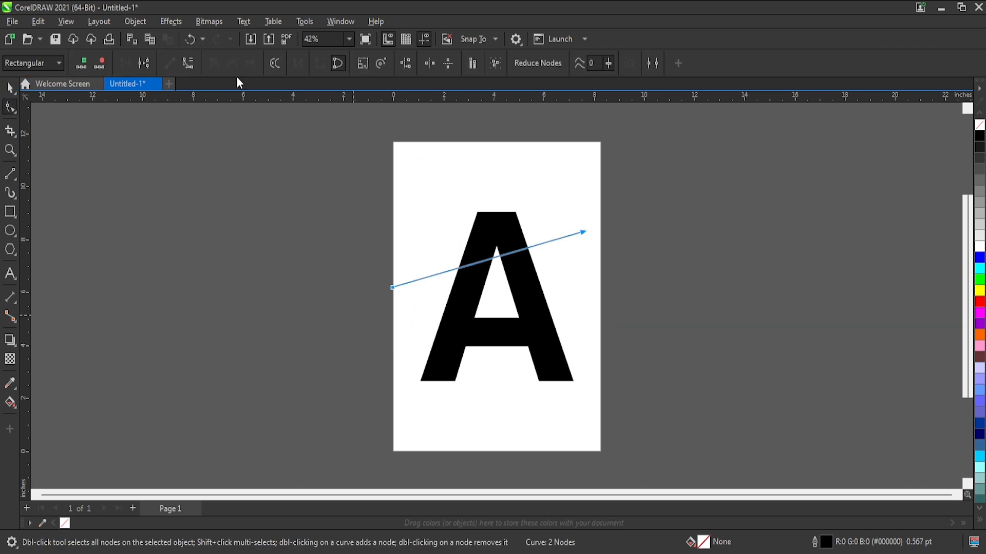
left_click(188, 63)
Bend the line's two curve segments with their node handles into a closed S-shaped ribbon crossing the A.
left_click_drag(512, 262, 450, 216)
left_click_drag(455, 269, 394, 198)
left_click_drag(521, 252, 529, 273)
left_click_drag(445, 217, 441, 203)
left_click_drag(554, 324, 556, 345)
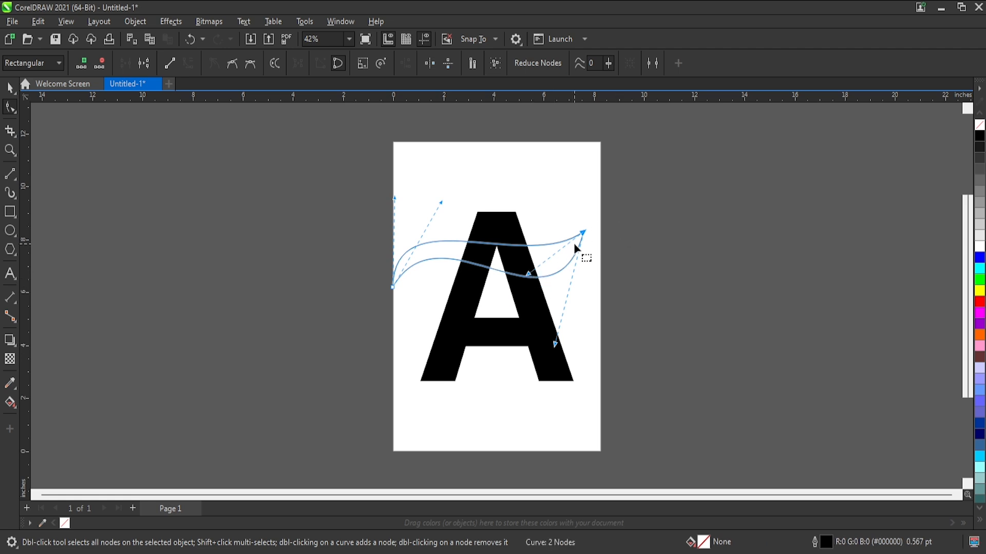
left_click_drag(394, 197, 386, 170)
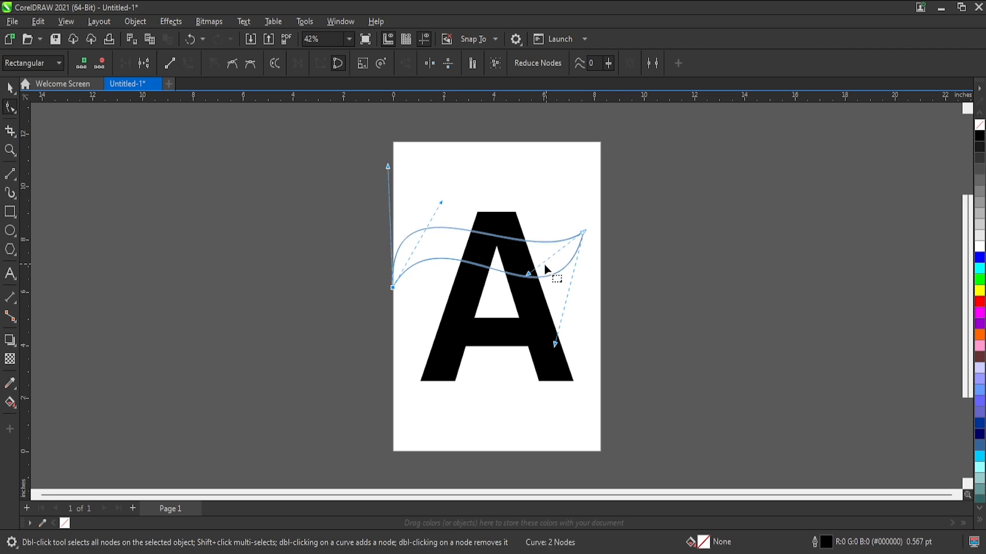
left_click_drag(528, 275, 524, 294)
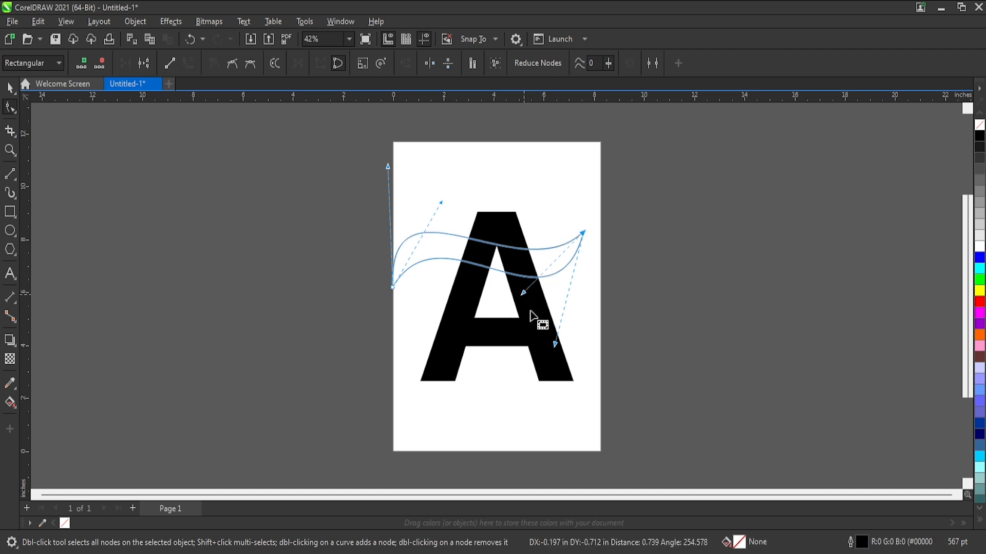
left_click_drag(389, 169, 398, 176)
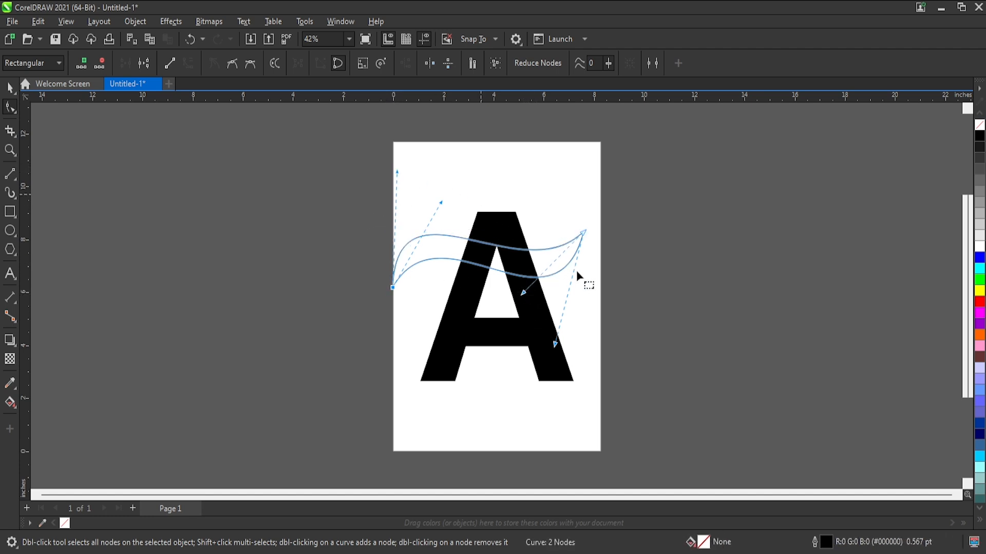
left_click_drag(524, 293, 529, 299)
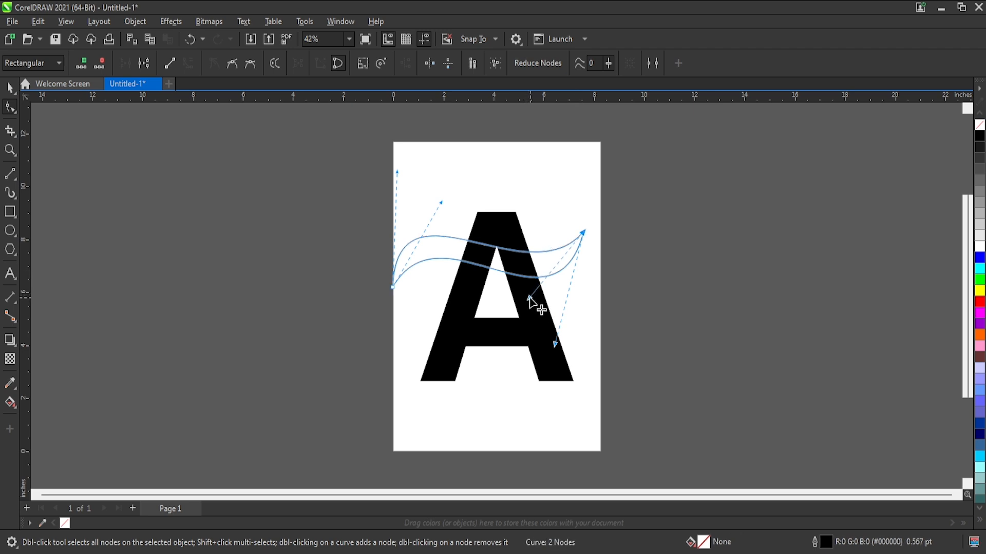
Fill the ribbon shape with yellow and remove its outline.
left_click(9, 88)
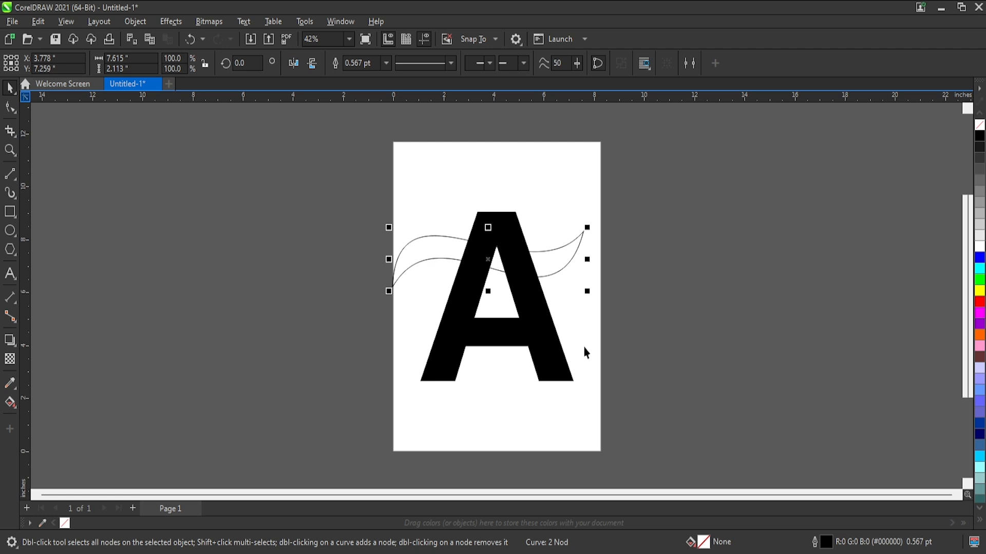
left_click(571, 260)
left_click(979, 290)
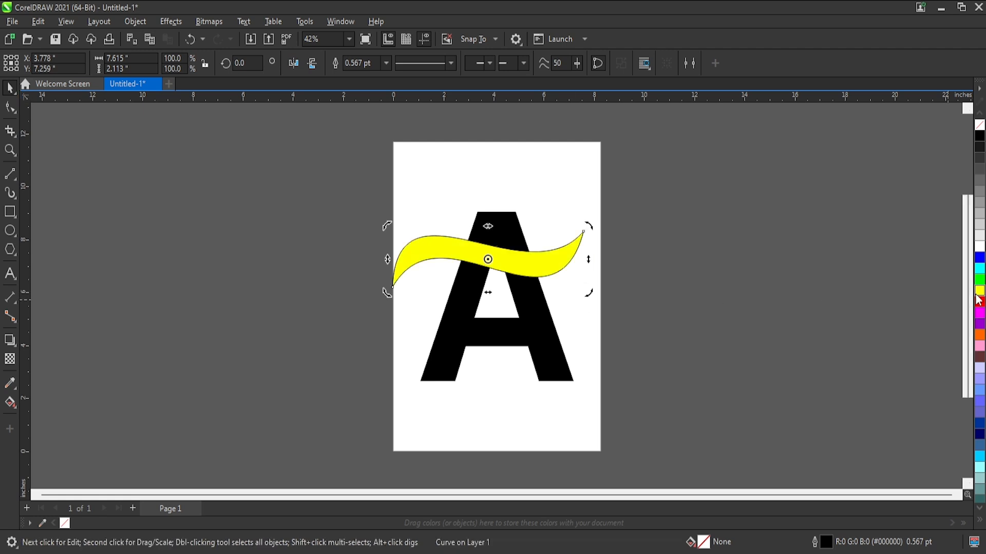
right_click(979, 125)
key("Escape")
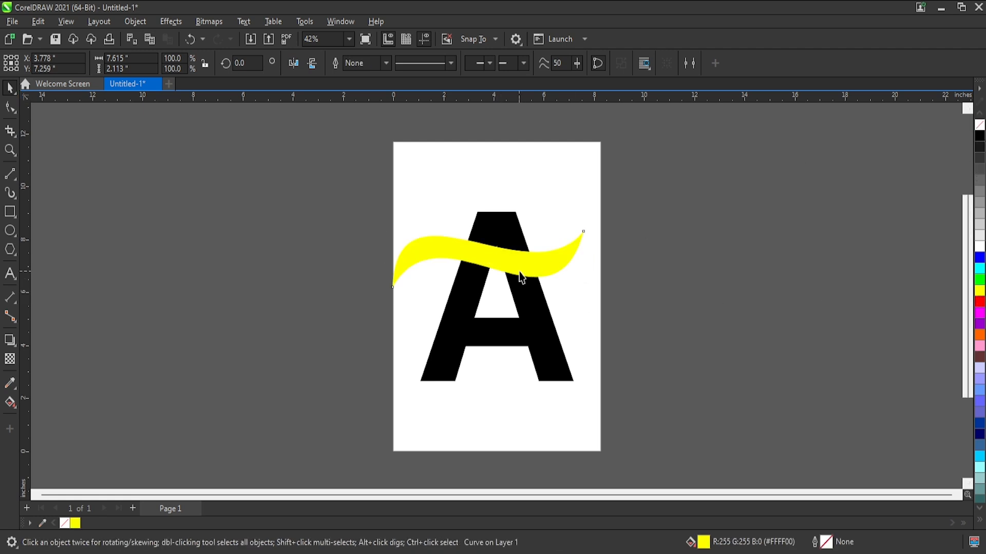
Rotate the ribbon about 29.6° counterclockwise, move it over the middle of the A and enlarge it to about 114%.
left_click(548, 274)
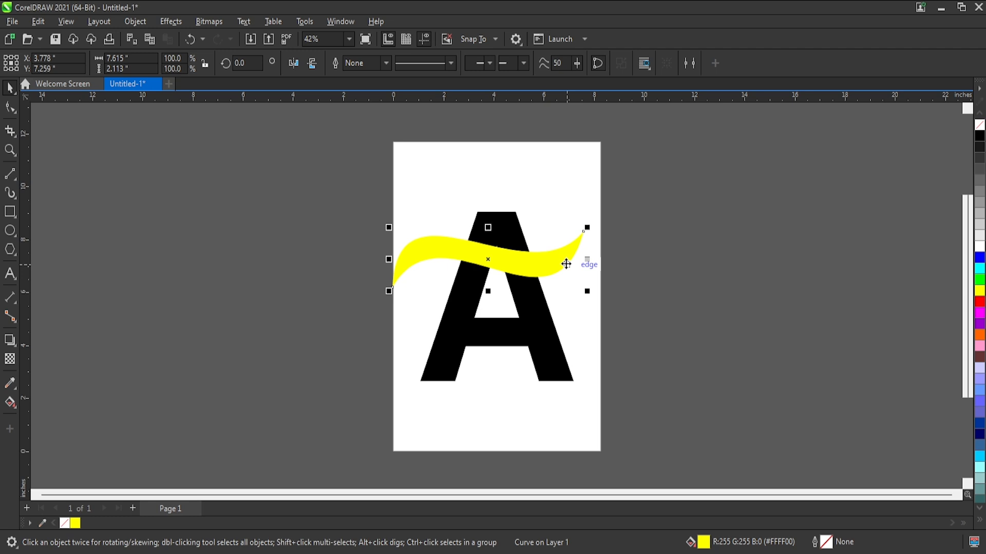
left_click(566, 264)
left_click_drag(587, 291, 619, 229)
left_click_drag(508, 256, 506, 285)
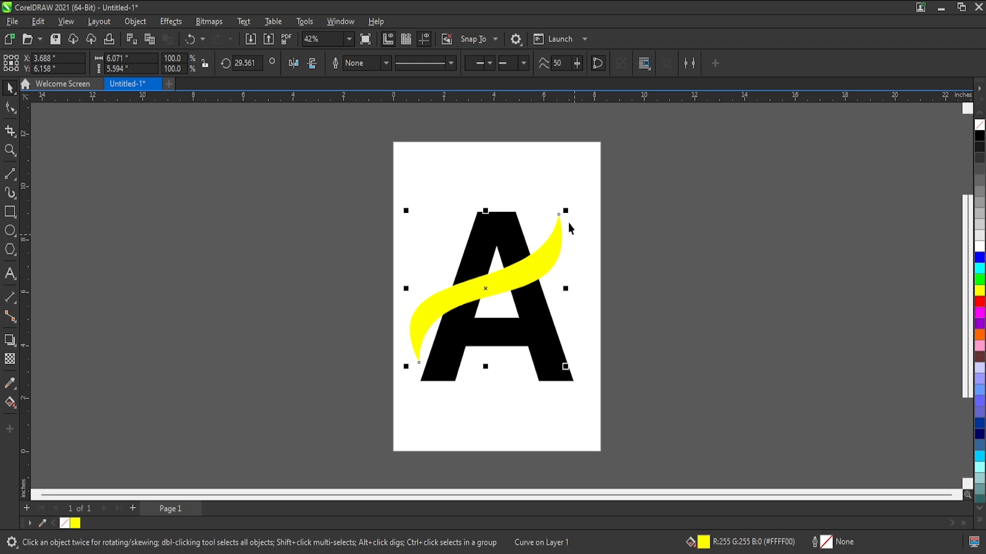
mouse_move(566, 211)
left_mouse_down()
mouse_move(600, 191)
mouse_move(582, 200)
left_mouse_up()
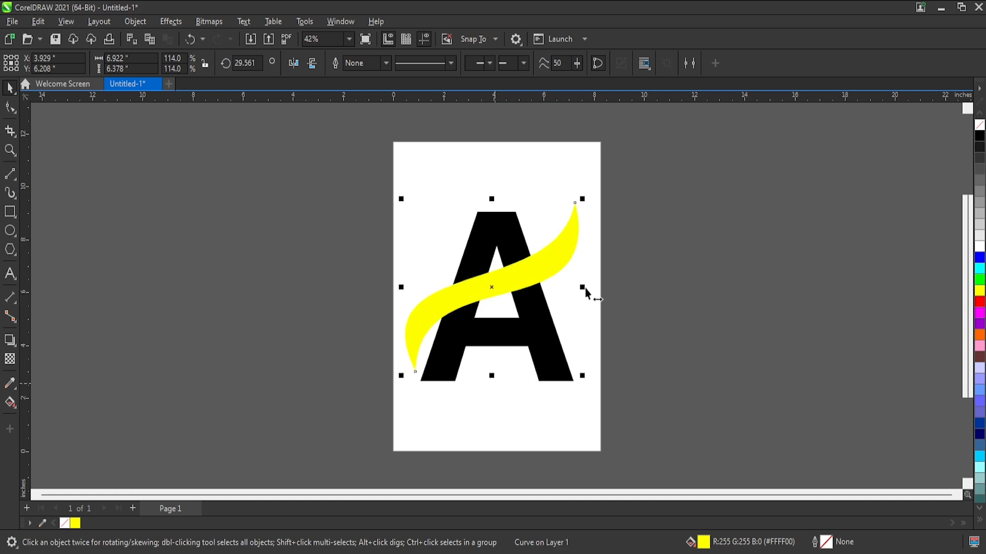
Fine-tune the ribbon's tilt and width, then align the ribbon and the A on their vertical centres.
left_click(566, 248)
left_click_drag(587, 202, 588, 206)
mouse_move(591, 286)
left_mouse_down()
mouse_move(577, 272)
mouse_move(575, 290)
left_mouse_up()
left_click(542, 330, "shift")
key("c")
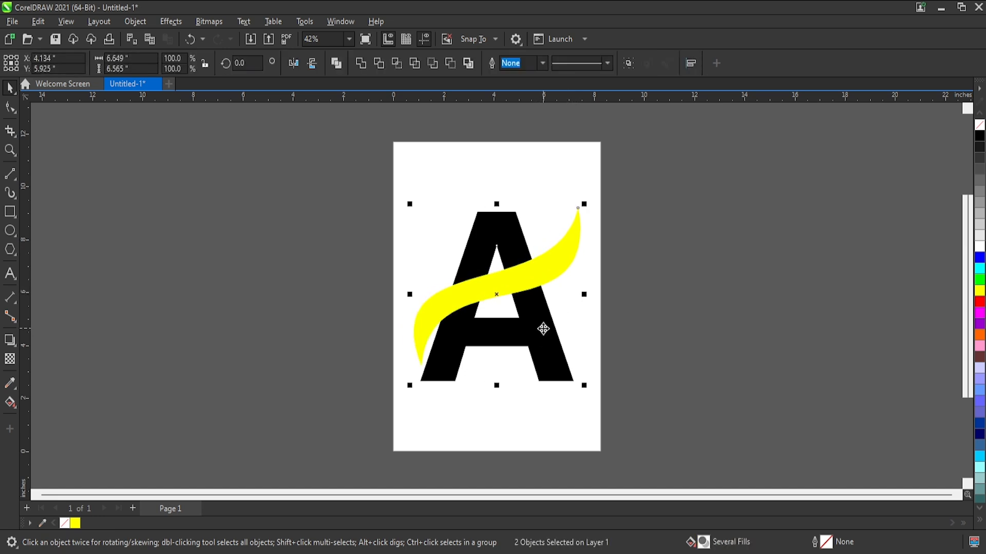
Shift the yellow ribbon slightly to the left across the A and deselect it.
left_click(636, 328)
left_click(456, 293)
scroll(456, 293, "up", 1)
left_click_drag(518, 301, 512, 301)
left_click(664, 282)
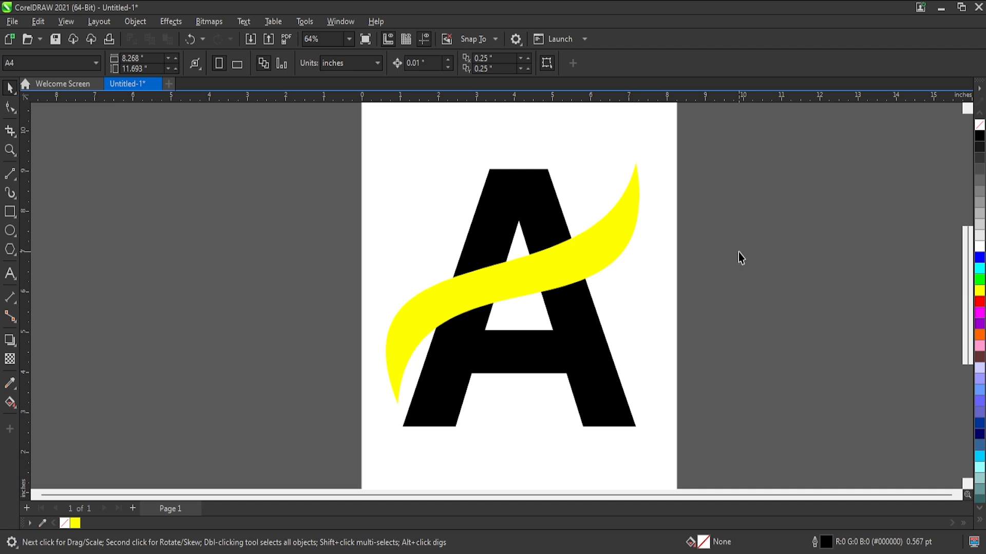
Smart Fill the parts of the A above and below the ribbon with blue #336699 and a 0.5 pt black outline.
left_click(548, 269)
left_click_drag(742, 138, 348, 454)
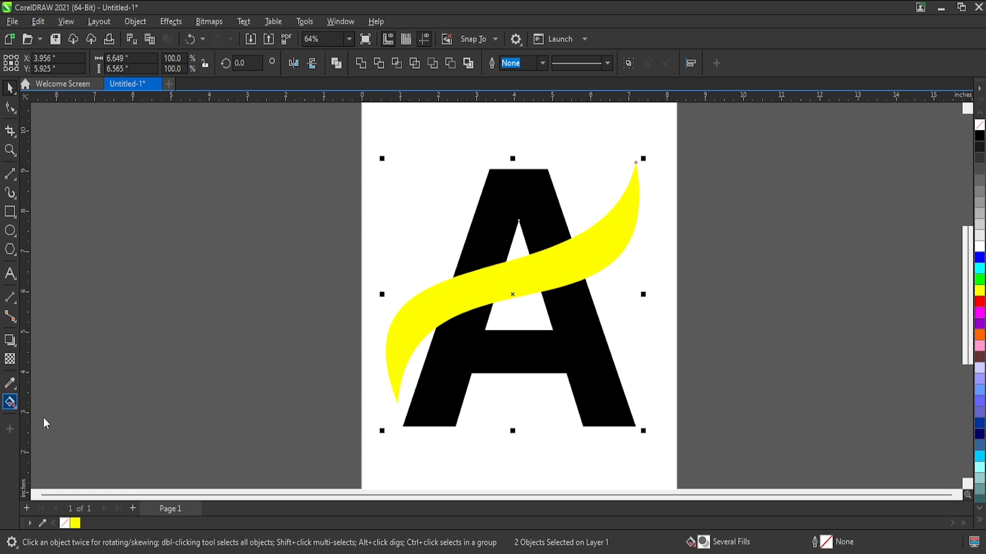
left_click(501, 229)
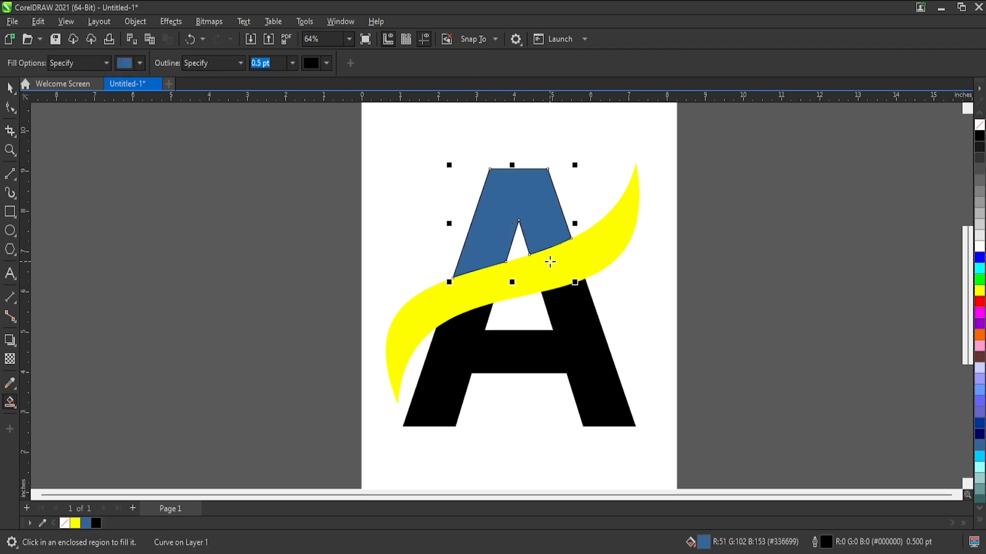
left_click(473, 297)
key("ctrl+z")
left_click(473, 335)
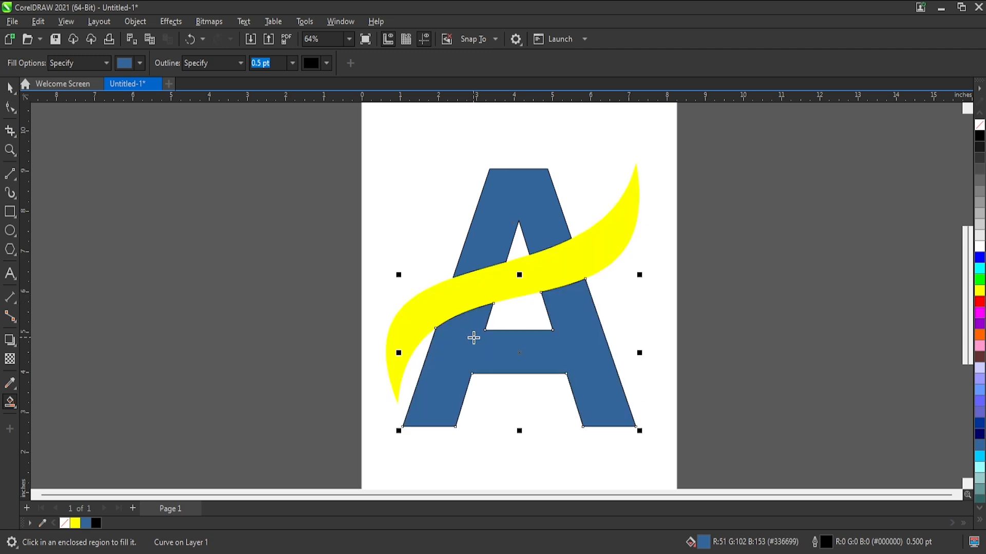
left_click(465, 307)
key("ctrl+z")
Try to drag the filled lower part of the A down, away from the ribbon.
left_click(8, 88)
left_click(811, 290)
left_click_drag(552, 280, 589, 388)
key("ctrl+z")
key("ctrl+z")
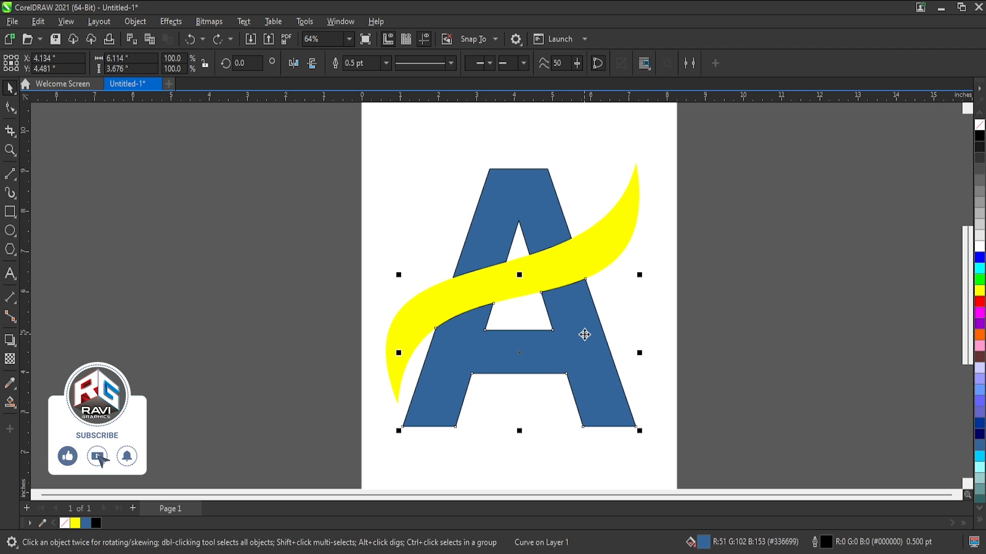
key("Escape")
left_click_drag(583, 336, 589, 378)
key("Escape")
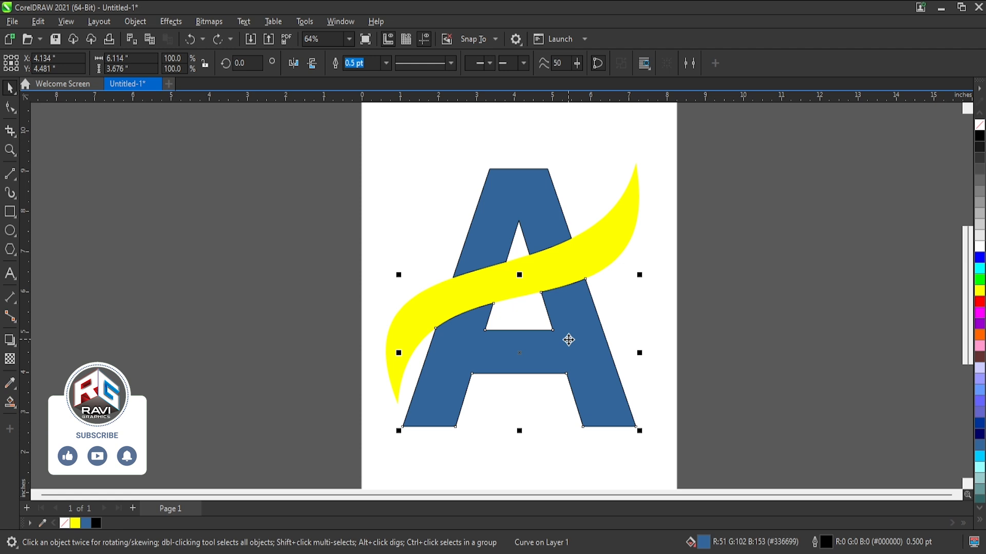
left_click(637, 325)
left_click_drag(573, 315, 589, 379)
key("Escape")
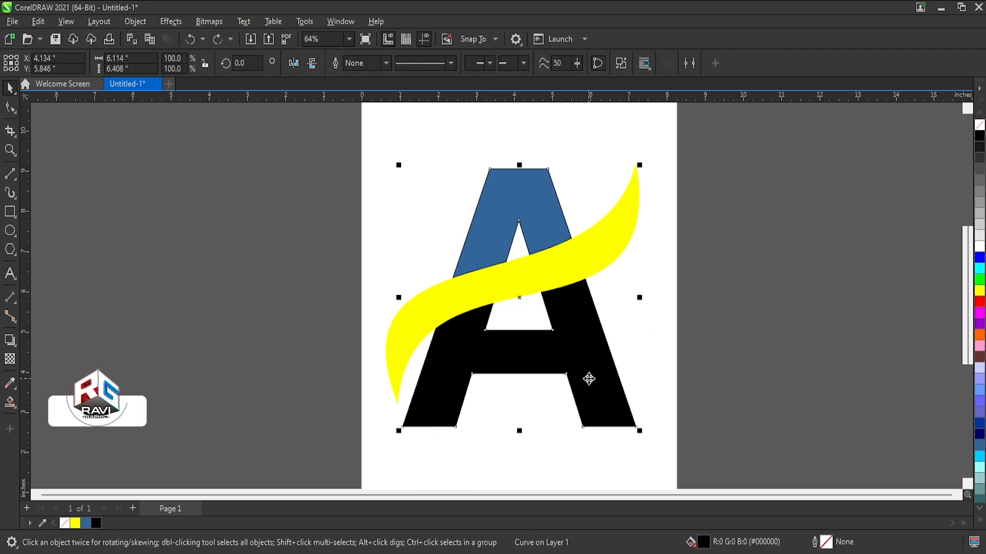
Try moving the blue upper piece of the A and undo the move.
left_click(511, 193)
left_click_drag(480, 233, 502, 201)
key("ctrl+z")
Try moving the black A and the yellow ribbon away from the blue parts, undoing each move.
left_click(479, 286)
left_click(473, 348, "shift")
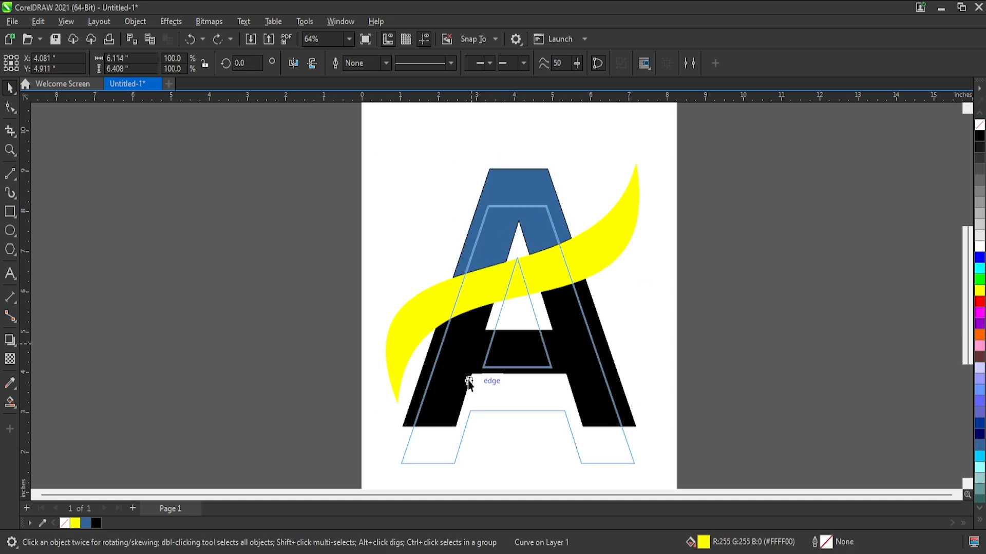
left_click_drag(426, 328, 405, 342)
key("ctrl+z")
left_click_drag(465, 354, 480, 361)
key("ctrl+z")
Try placing the black A behind the lower blue part and bring it forward again.
left_click(584, 343)
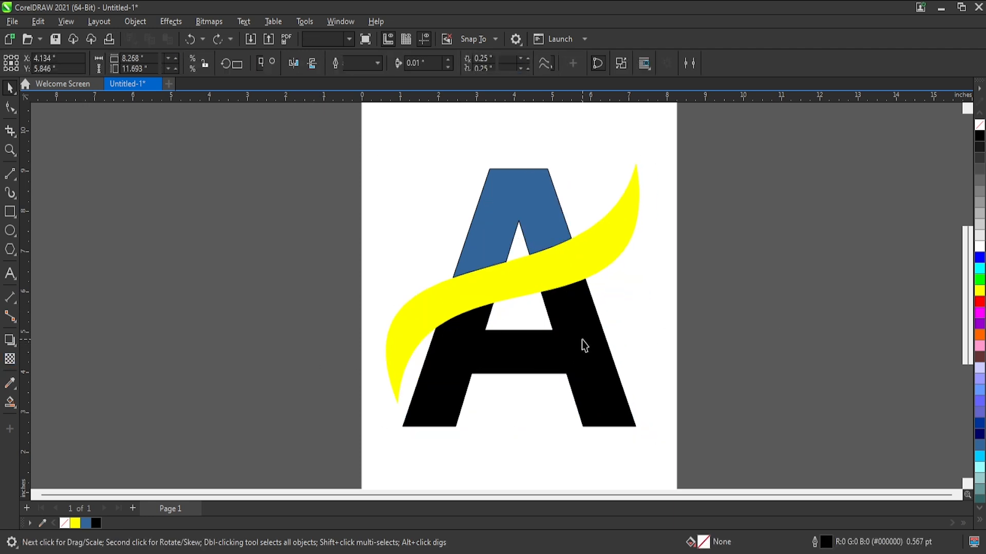
key("Delete")
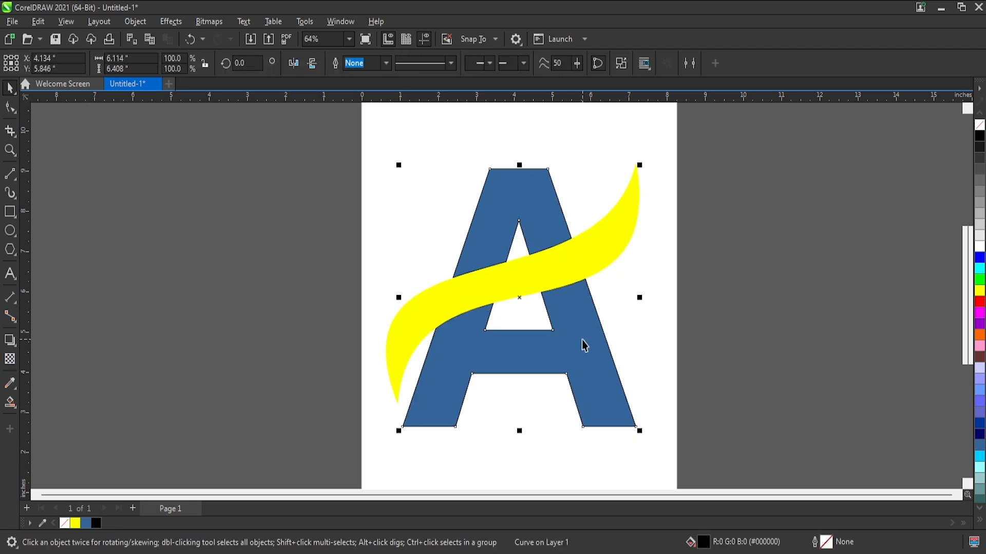
key("ctrl+Page_Up")
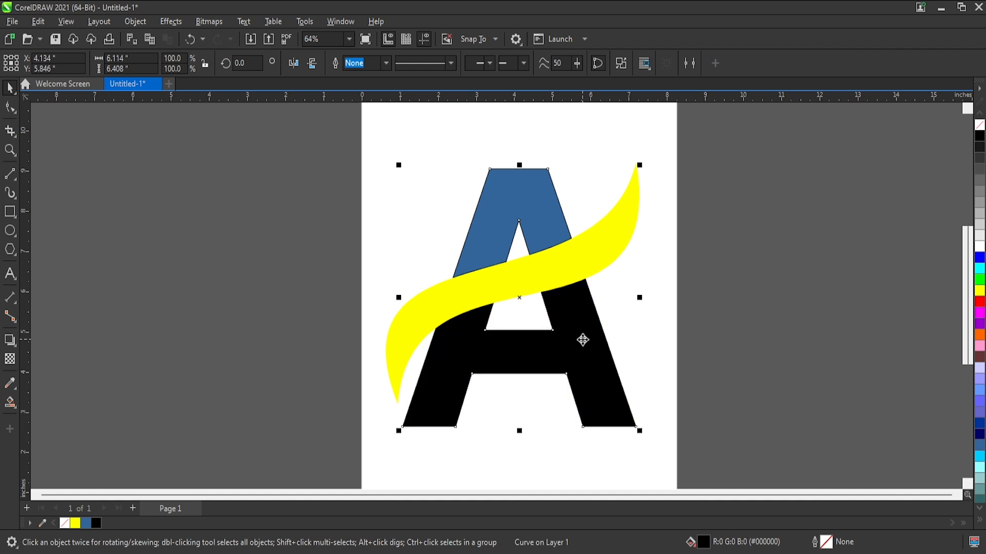
Stack the black A in front of the yellow ribbon and select both objects.
left_click(691, 327)
left_click_drag(540, 366, 526, 373)
left_click(426, 325, "shift")
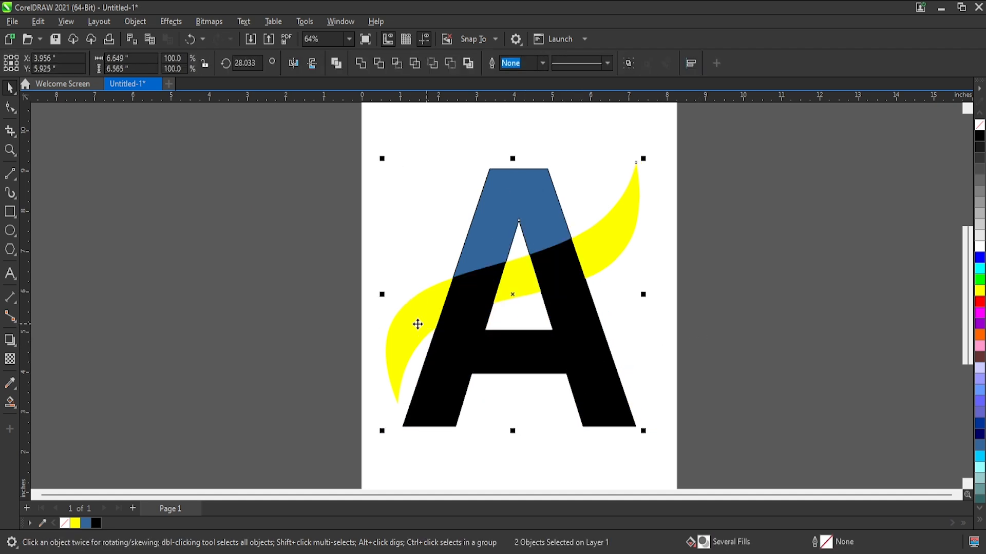
Try a Smart Fill on the ribbon's overlap with the A's left stroke and a move of the black A, undoing both.
left_click(11, 403)
left_click(471, 282)
key("ctrl+z")
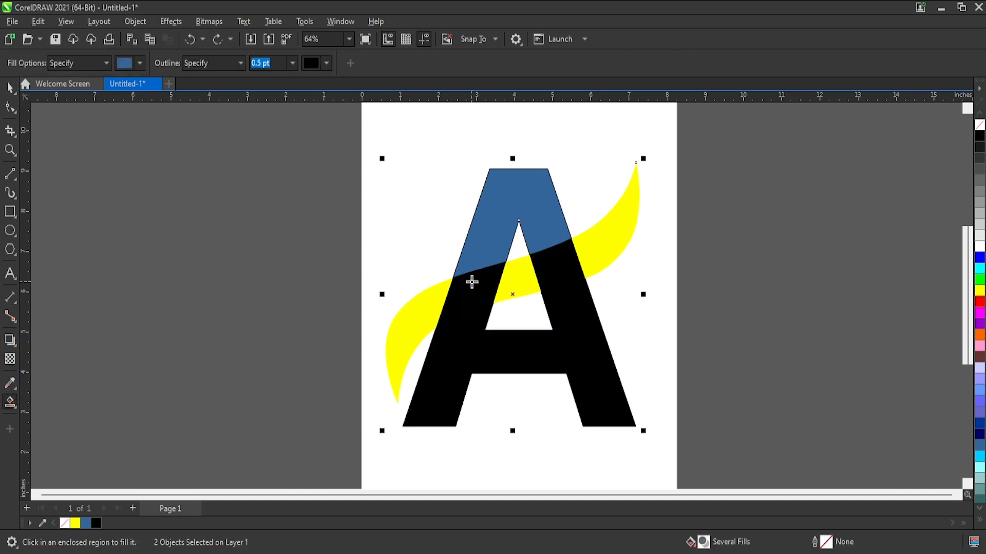
left_click(9, 89)
left_click(508, 282)
left_click_drag(557, 281, 595, 334)
key("ctrl+z")
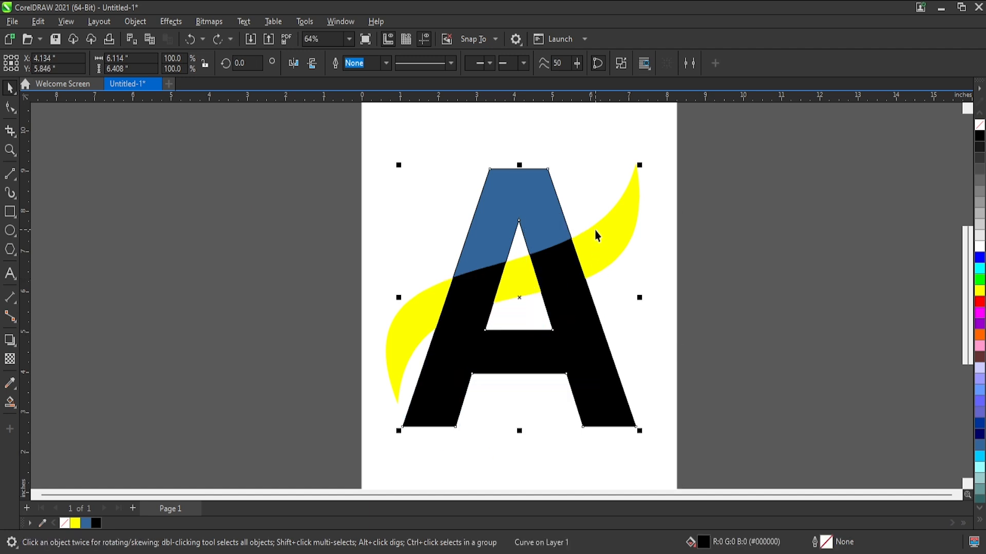
Select the black A together with the ribbon and place a copy of both beside the left edge of the page.
left_click(594, 231, "shift")
left_click_drag(594, 231, 312, 255)
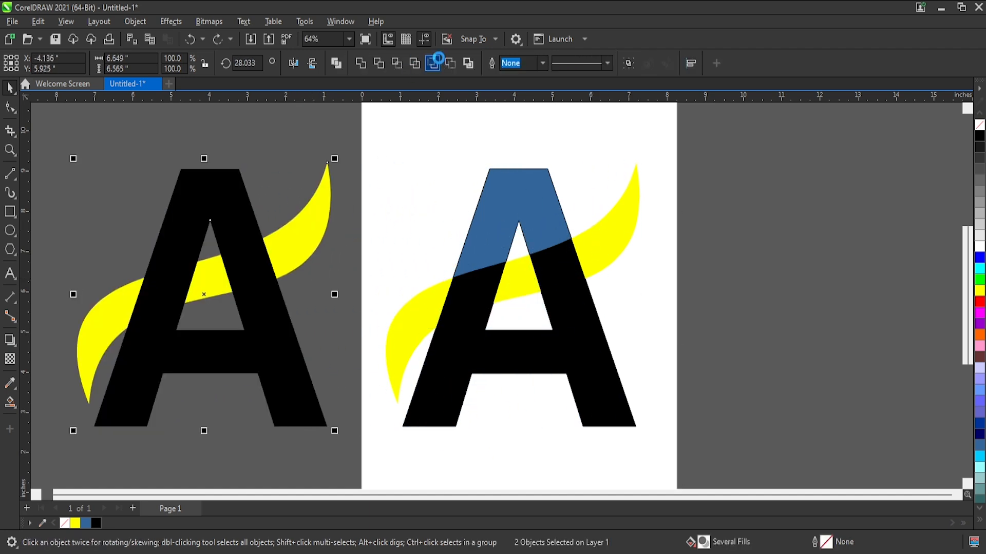
Try Front Minus Back, Back Minus Front and Boundary on the copied A and ribbon, undoing each result.
left_click(432, 63)
key("ctrl+z")
left_click(450, 63)
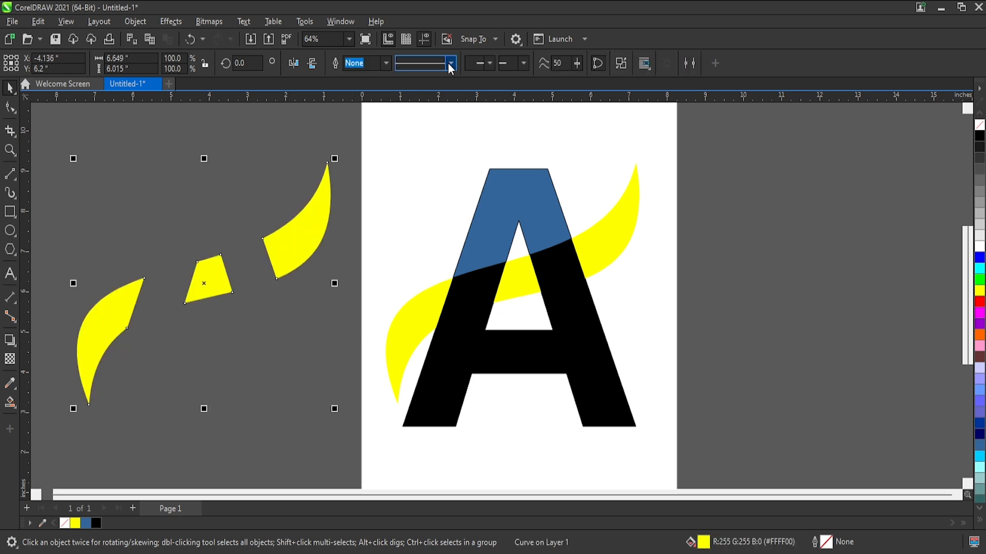
key("ctrl+z")
left_click(466, 63)
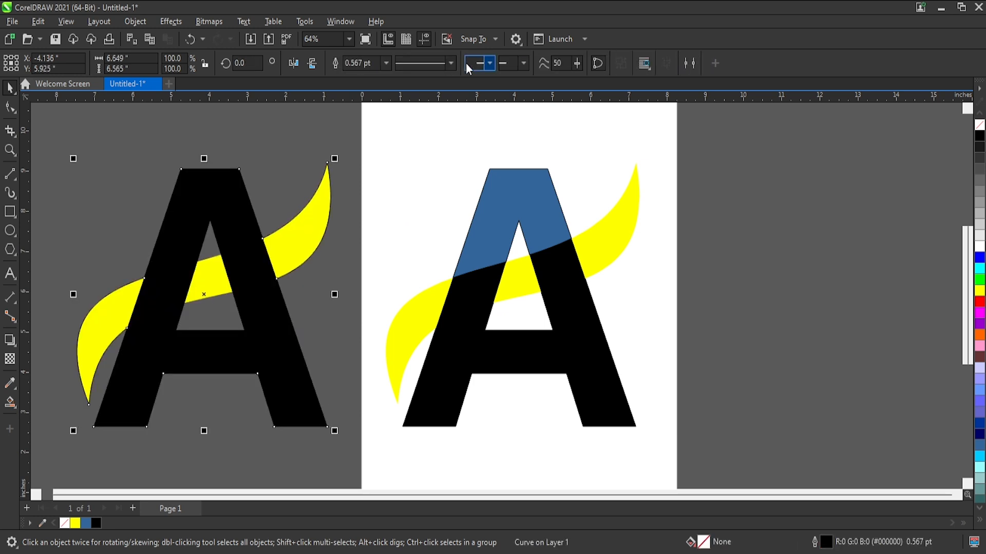
key("ctrl+z")
Try trimming the copied ribbon with the A, move the A aside to check, and undo both.
left_click(375, 62)
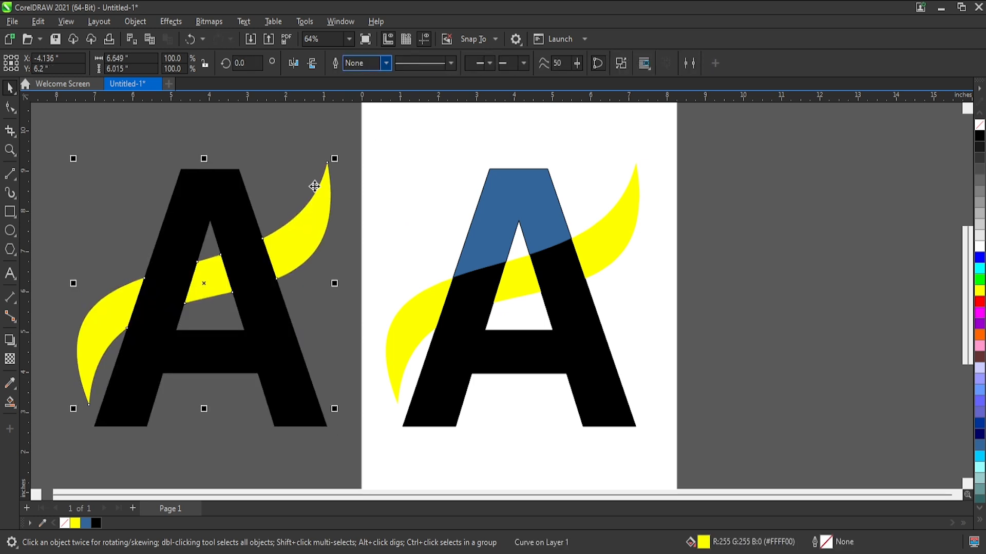
left_click_drag(259, 259, 213, 232)
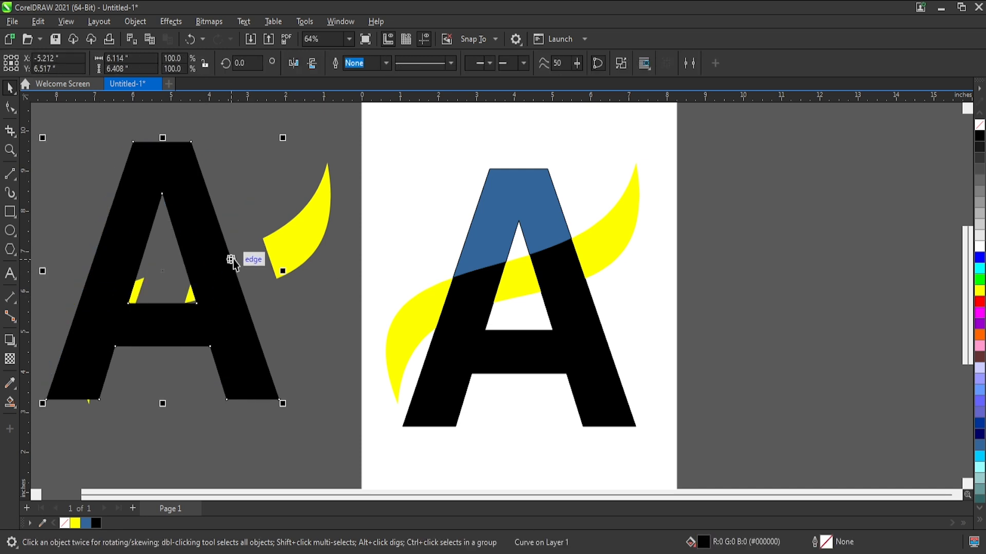
key("ctrl+z")
key("ctrl+z")
Intersect the copied A and ribbon and align the overlap piece on the page's A at the upper blue part's inner corner.
left_click(396, 63)
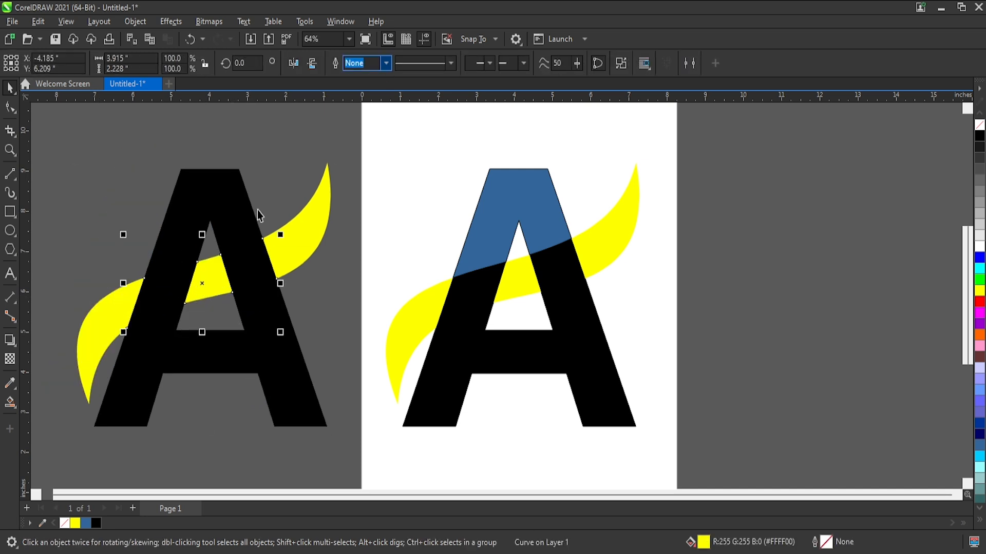
left_click_drag(226, 267, 555, 273)
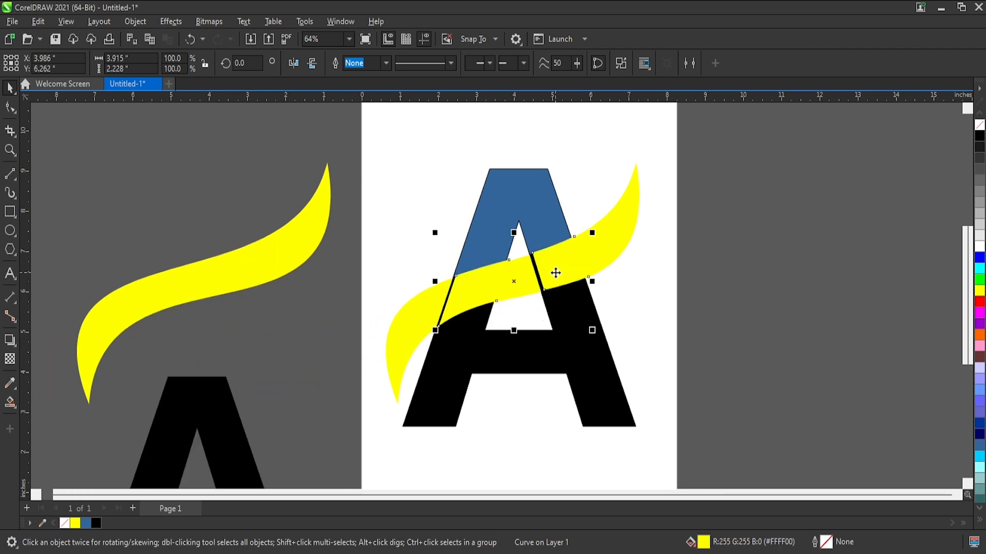
scroll(555, 273, "up", 6)
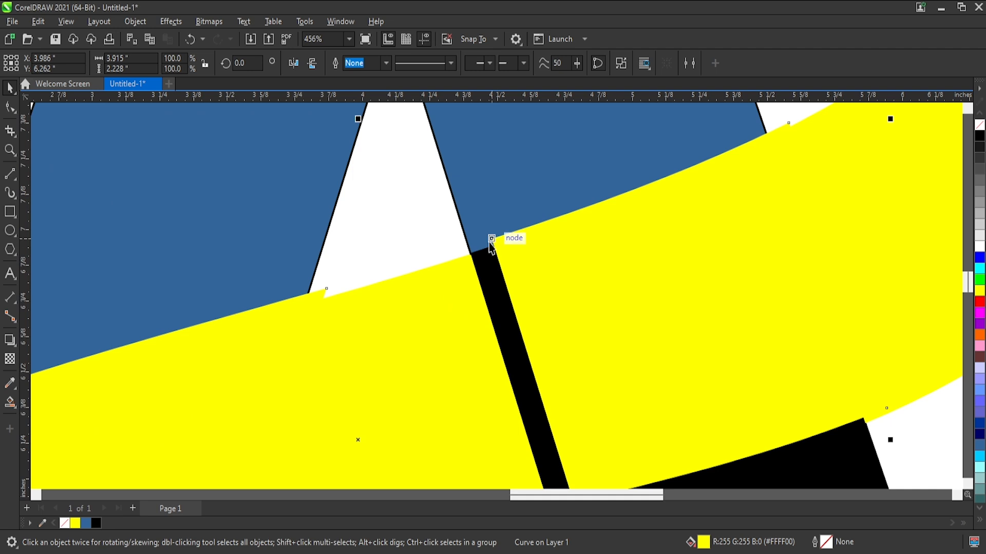
left_click_drag(490, 241, 467, 269)
scroll(480, 257, "up", 3)
scroll(464, 262, "up", 3)
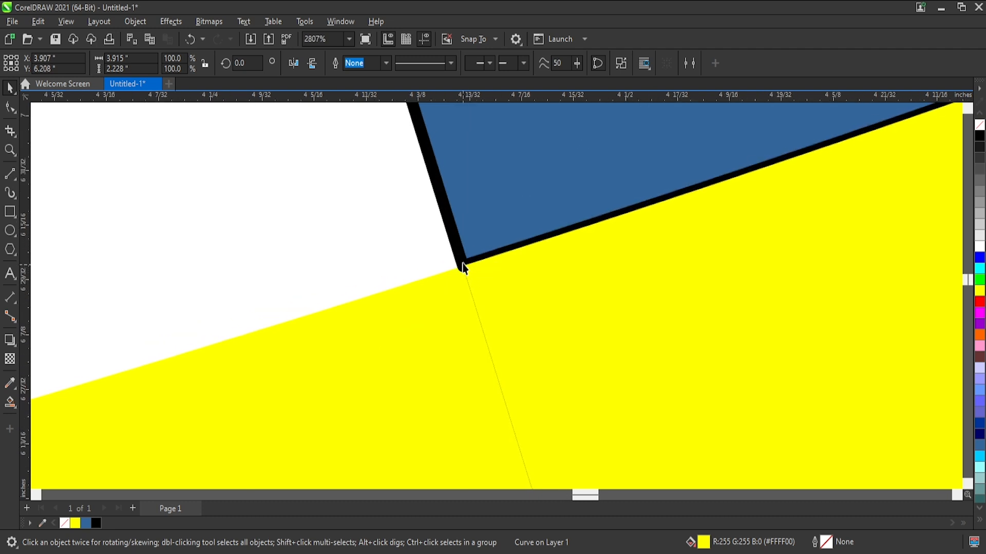
left_click_drag(466, 273, 470, 262)
scroll(471, 262, "down", 10)
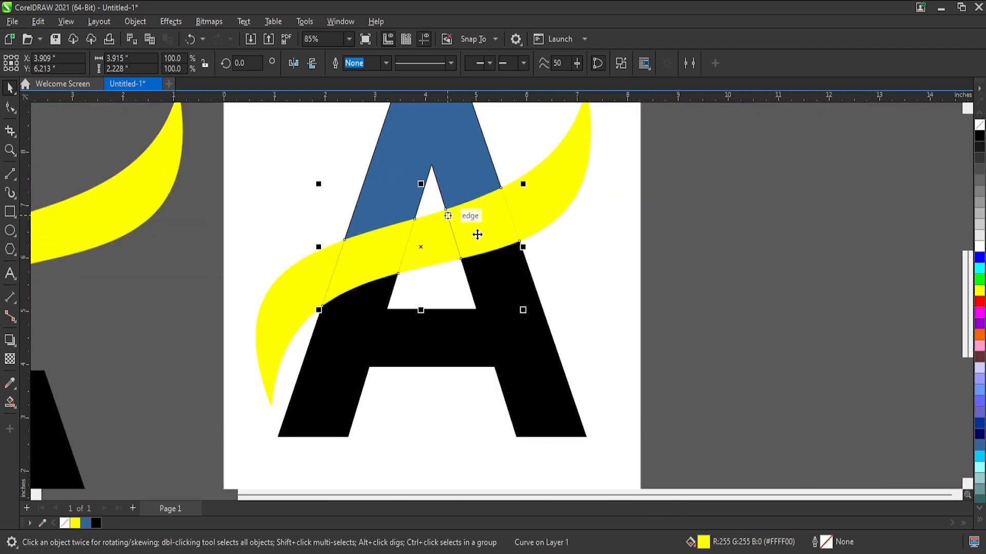
Try moving the aligned overlap piece and undo the move.
left_click(526, 245)
left_click_drag(486, 227, 507, 313)
key("ctrl+z")
Move the black A off the blue parts on the page and delete it.
left_click_drag(513, 370, 532, 435)
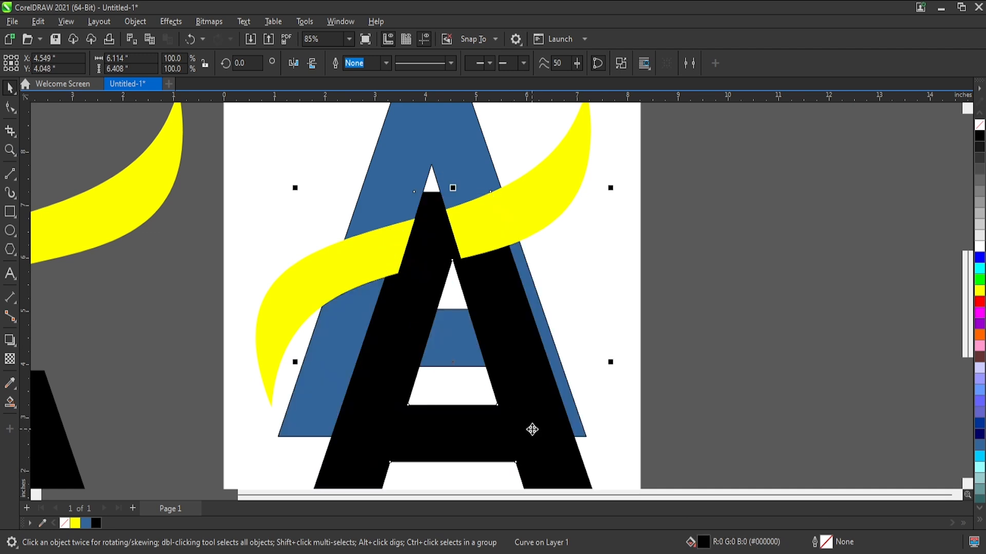
key("Delete")
Try moving the ribbon and the overlap piece down over the blue A, undoing each move.
left_click_drag(389, 251, 383, 299)
key("ctrl+z")
left_click(586, 197)
left_click_drag(494, 210, 515, 278)
key("ctrl+z")
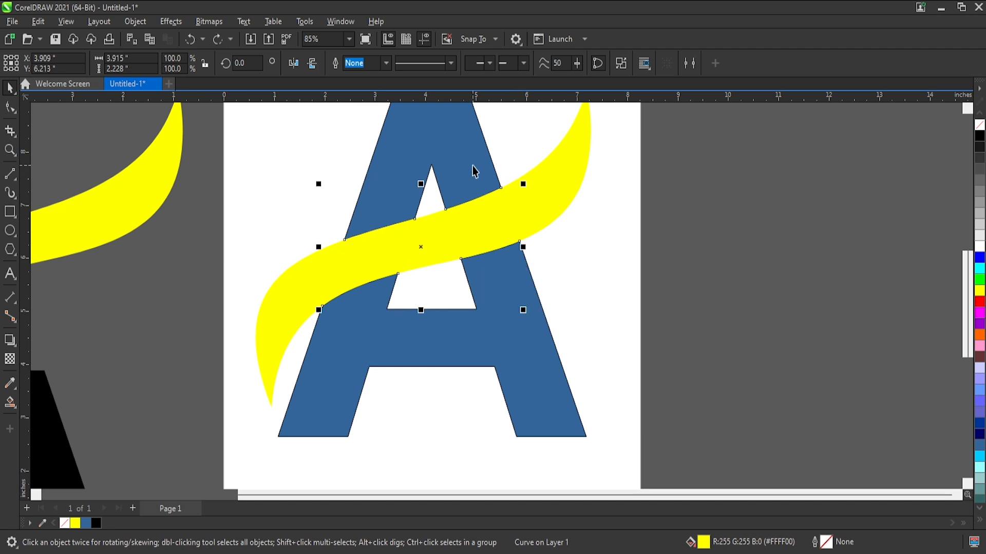
left_click_drag(485, 224, 482, 275)
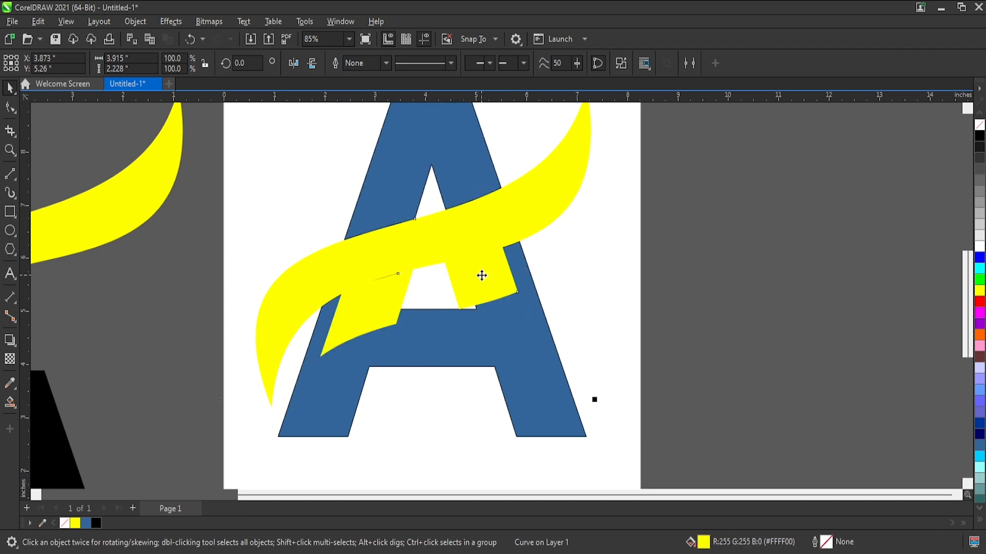
key("ctrl+z")
Break the overlap shape apart into separate pieces and test-move the right one, undoing the move.
left_click(590, 264)
left_click(482, 231)
key("ctrl+k")
key("Escape")
left_click_drag(477, 228, 499, 274)
key("ctrl+z")
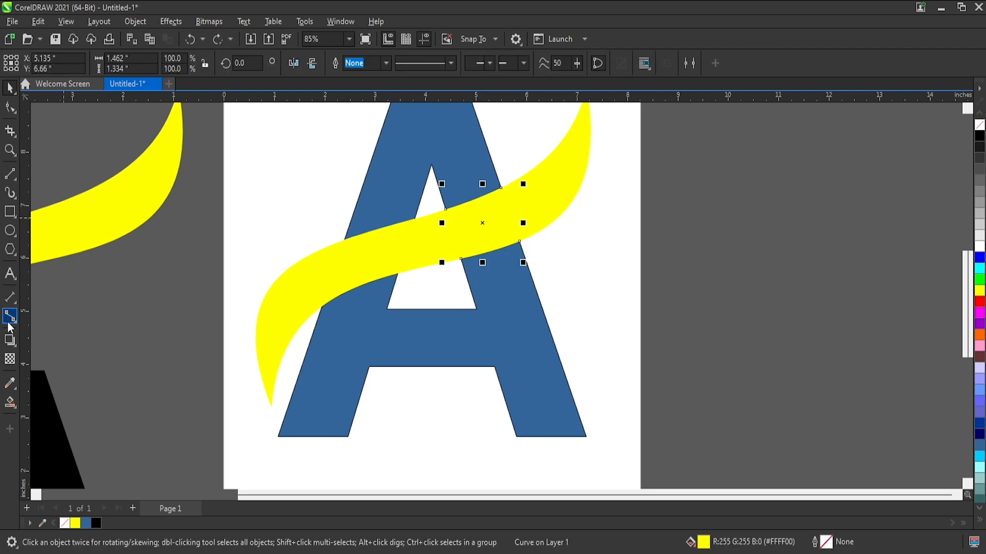
Sample the A's blue #336699 and fill the overlap piece on the A's right stroke with it.
left_click(10, 382)
left_click(511, 326)
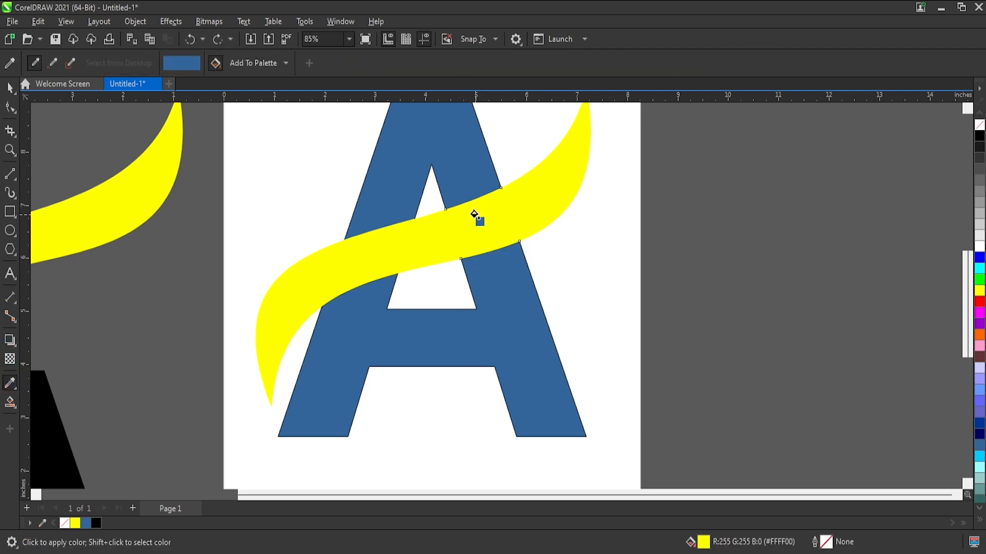
left_click(478, 218)
left_click(9, 88)
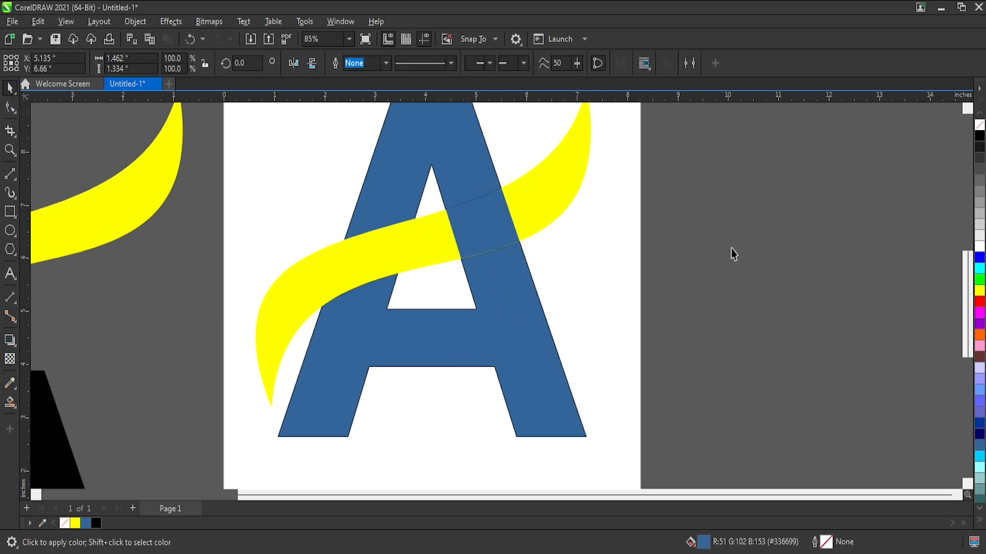
Pull the yellow overlap piece off the A's left stroke and delete it.
left_click(733, 250)
left_click_drag(375, 253, 345, 321)
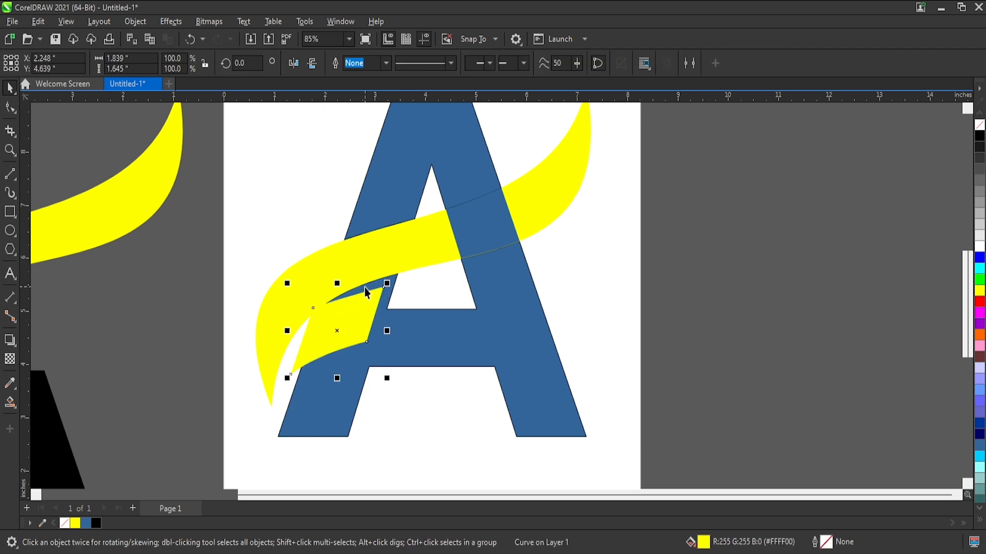
key("Delete")
Try moving the whole ribbon and the blue overlap piece out of place, undoing each move.
left_click_drag(432, 216, 387, 250)
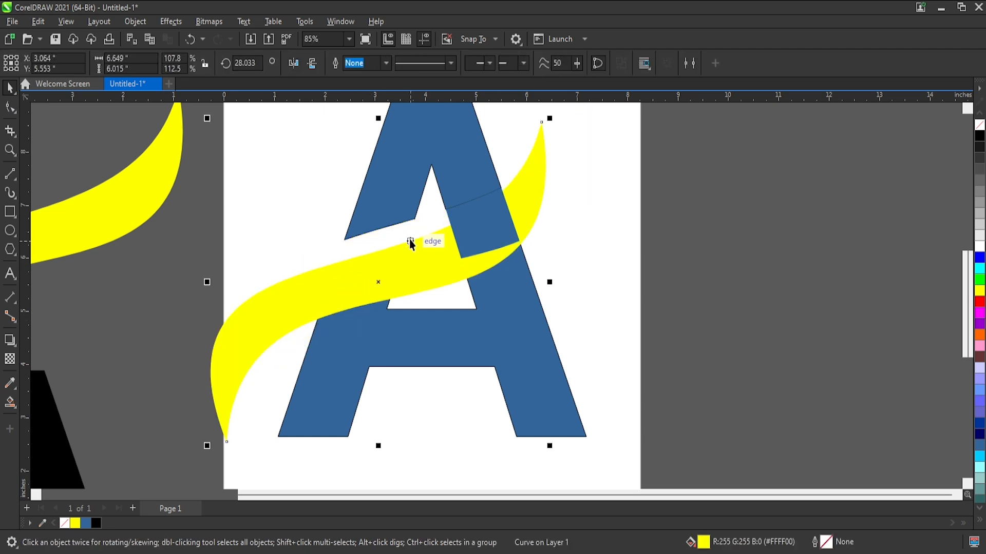
key("ctrl+z")
key("ctrl+z")
left_click_drag(430, 241, 398, 326)
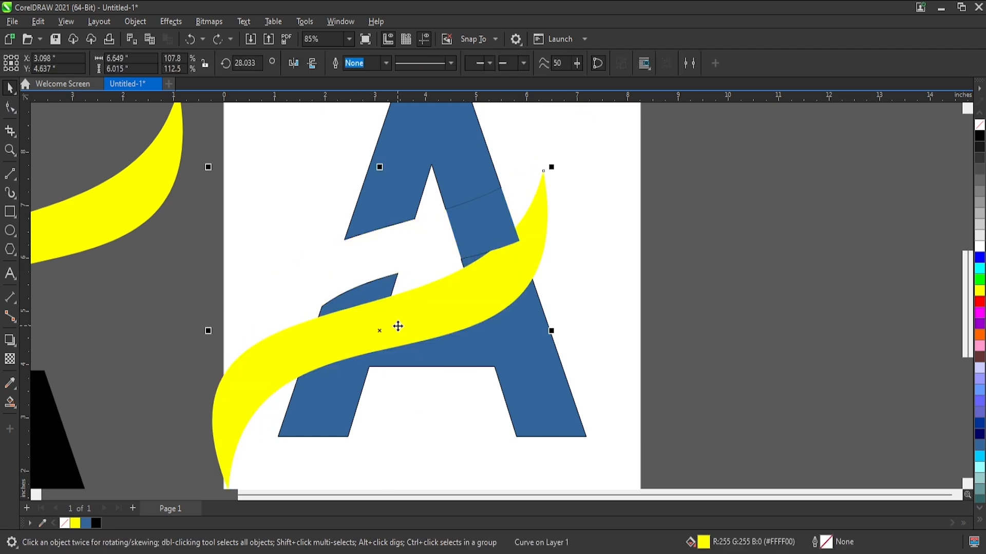
key("ctrl+z")
left_click(551, 248)
left_click(474, 220)
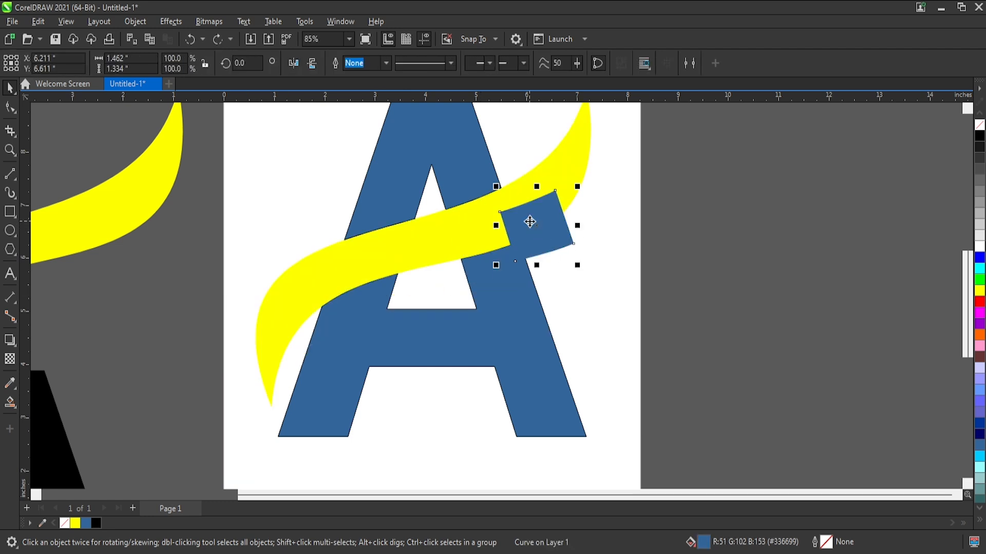
Delete the leftover ribbon and black A copies lying outside the page.
scroll(569, 253, "down", 2)
scroll(418, 165, "down", 1)
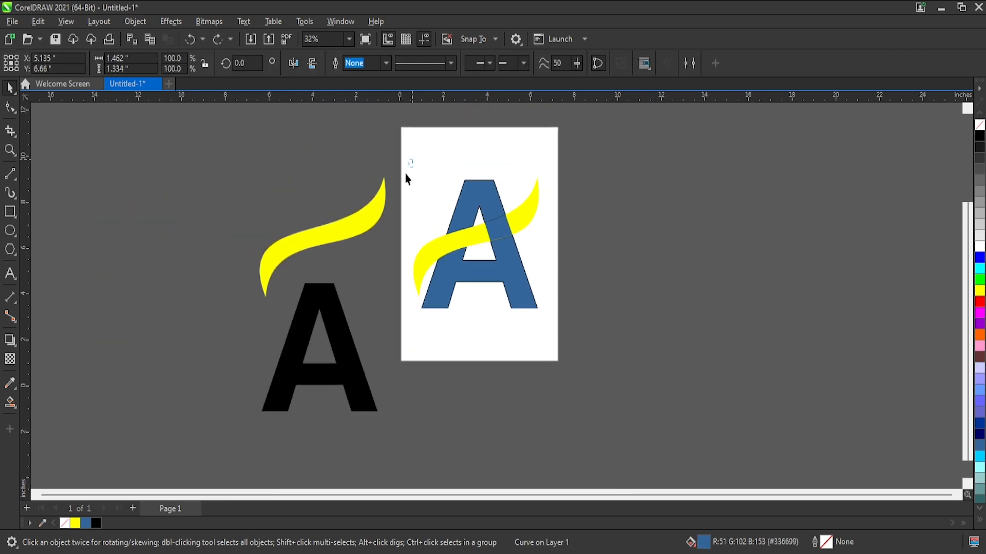
left_click_drag(411, 160, 168, 462)
key("Delete")
Inspect the seams around the blue overlap piece and try shifting the upper blue part of the A.
scroll(550, 207, "up", 3)
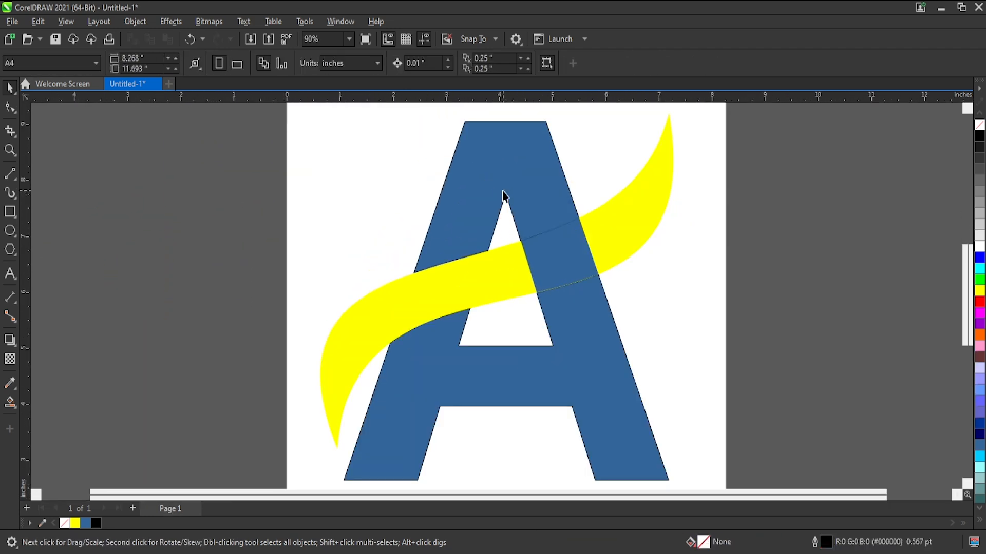
left_click(606, 232)
left_click(554, 268)
scroll(559, 252, "up", 2)
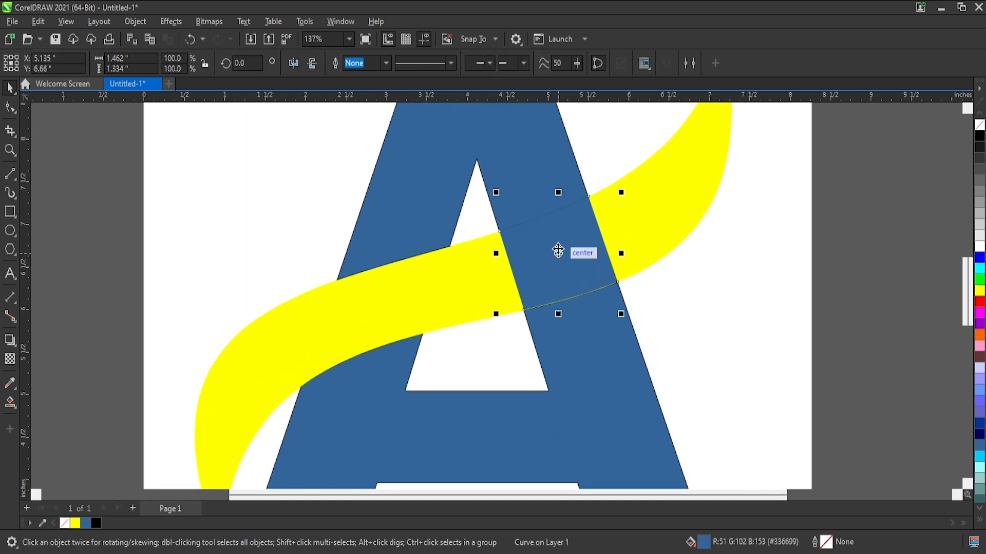
scroll(545, 206, "up", 2)
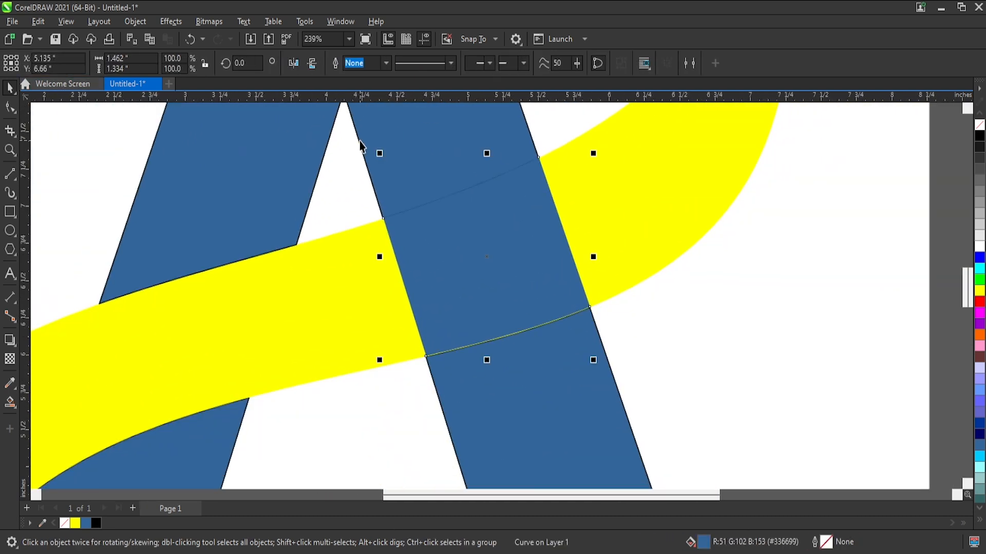
scroll(380, 144, "down", 1)
left_click(392, 167)
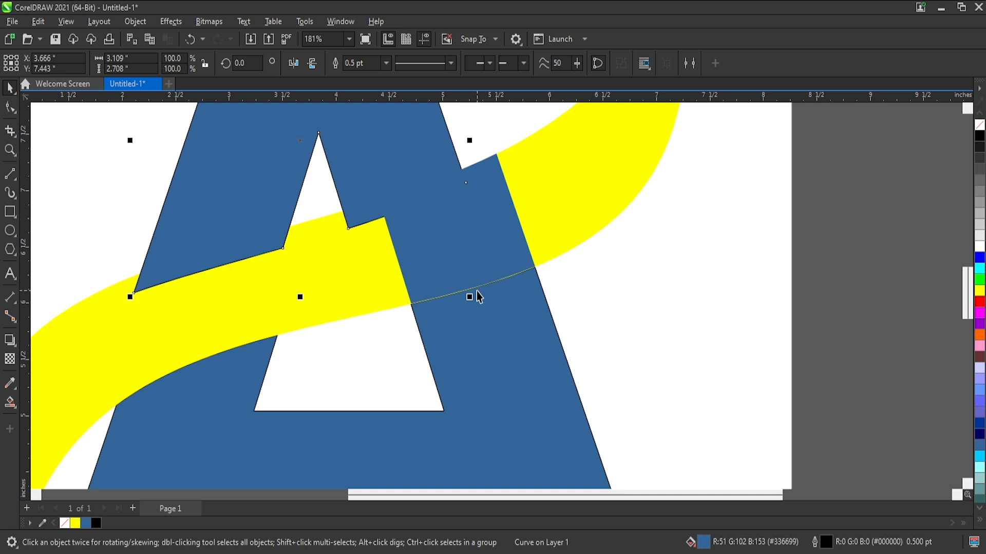
Try welding the blue overlap piece with the upper and lower parts of the A, and undo the weld.
left_click(464, 236, "shift")
left_click(474, 345, "shift")
left_click_drag(462, 313, 469, 339)
key("ctrl+z")
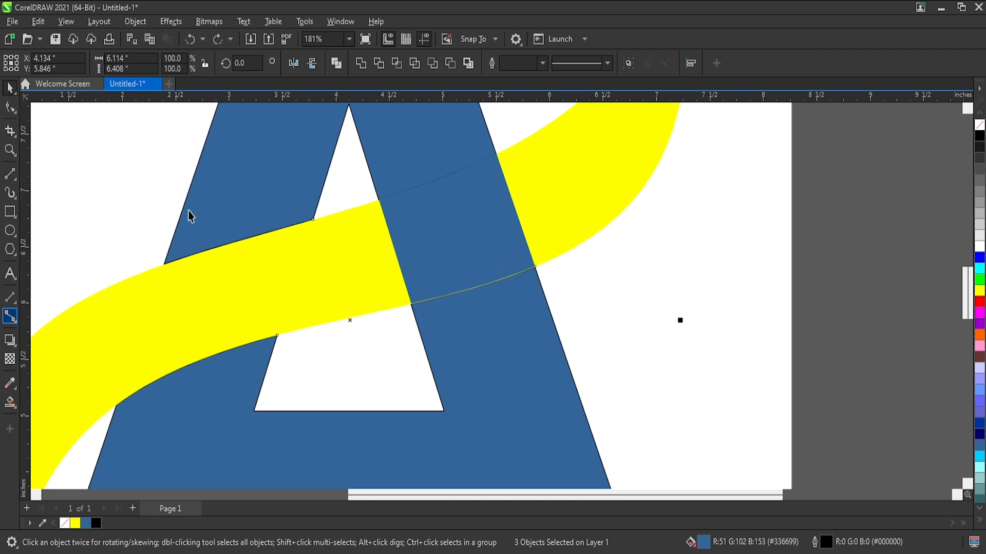
left_click(363, 67)
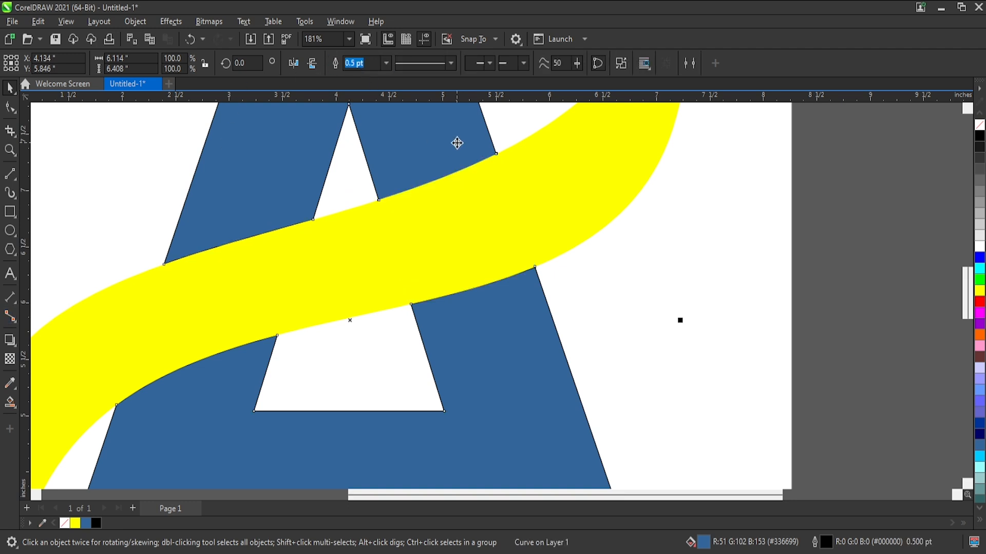
left_click_drag(478, 304, 498, 340)
key("ctrl+z")
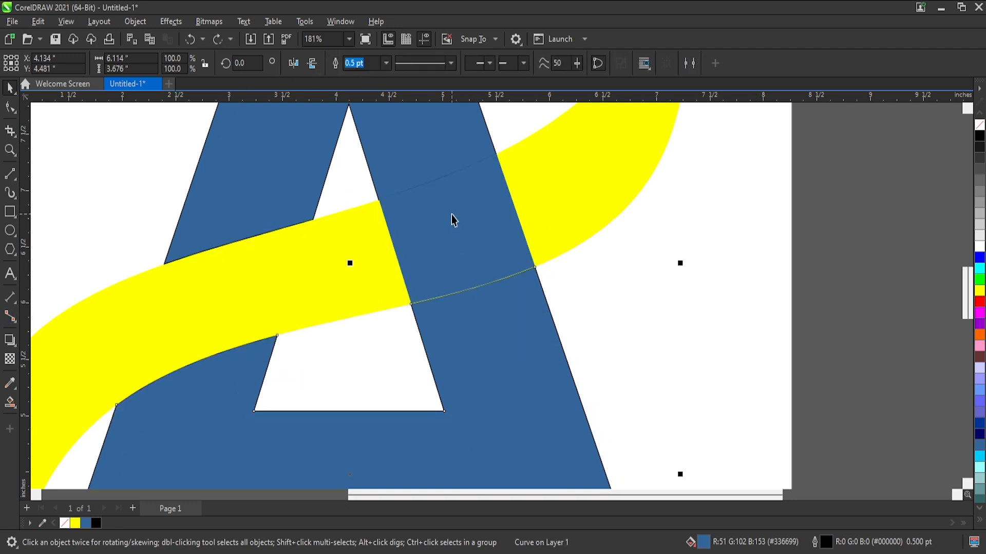
Try trimming the blue overlap piece together with the upper and lower parts of the A, and undo the attempt.
left_click(451, 214, "shift")
left_click(409, 129, "shift")
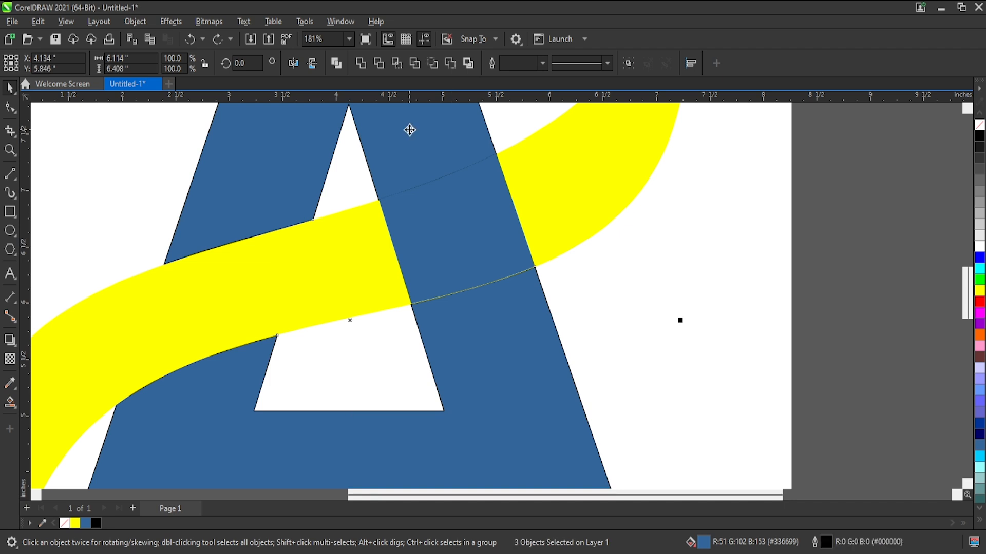
left_click(373, 67)
left_click_drag(469, 264, 379, 273)
key("ctrl+z")
key("ctrl+z")
left_click(675, 282)
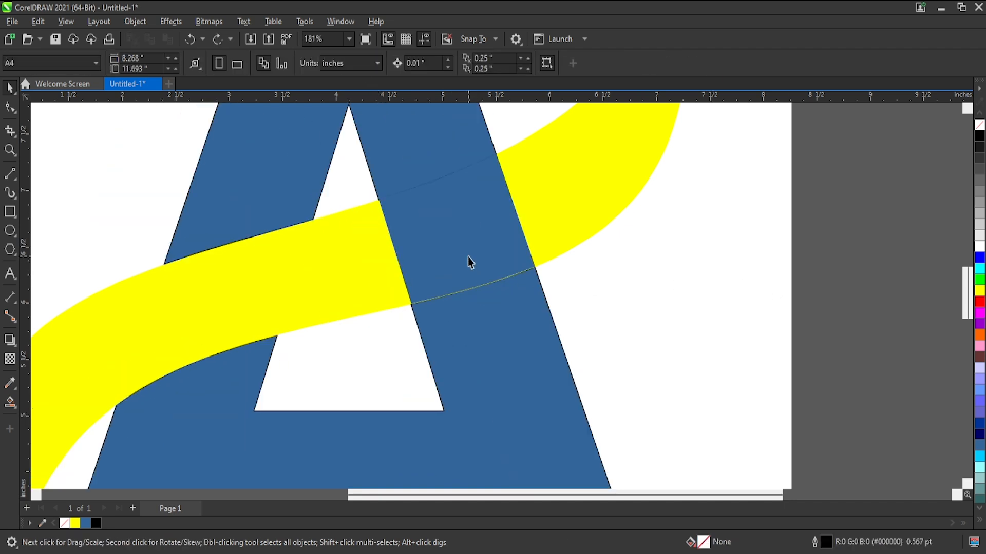
Stretch the blue overlap piece slightly downward and upward so it overlaps the neighbouring parts of the A.
left_click(467, 256)
left_click_drag(458, 313, 459, 316)
scroll(428, 165, "up", 3)
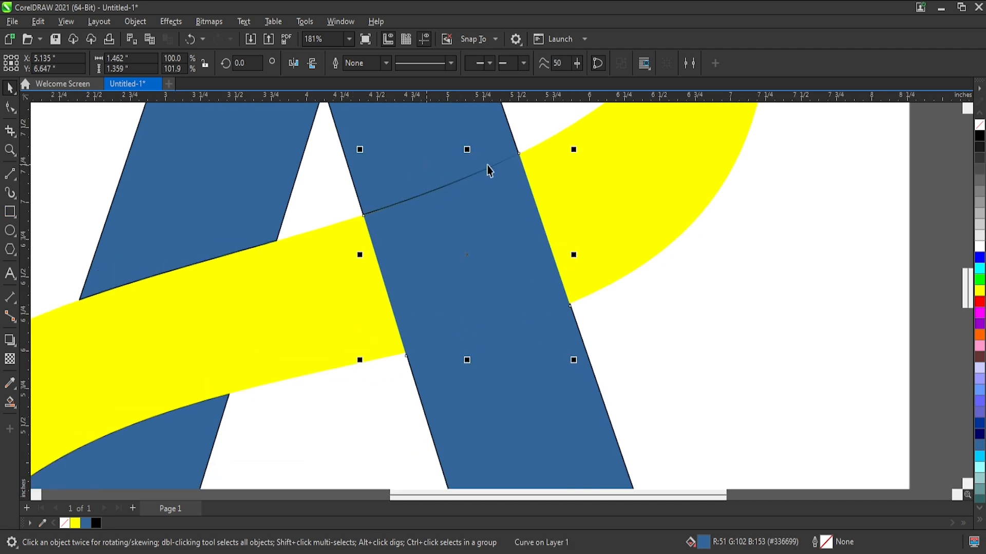
left_click_drag(460, 148, 457, 140)
Weld the three blue pieces of the A into a single shape.
scroll(462, 151, "down", 3)
key("ctrl+a")
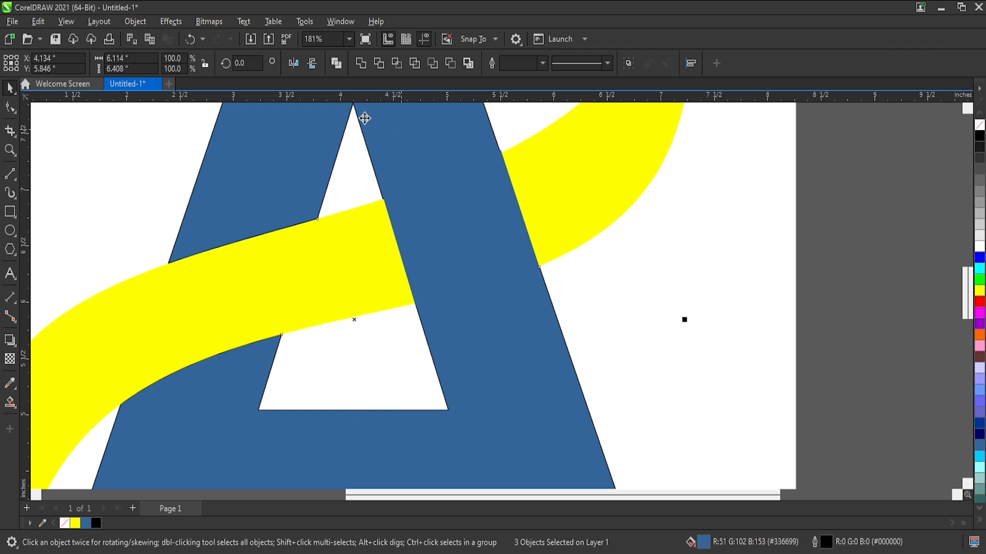
left_click(359, 65)
Delete the leftover seam nodes along both edges of the A's right stroke where it crosses the ribbon.
left_click(10, 107)
scroll(359, 195, "up", 2)
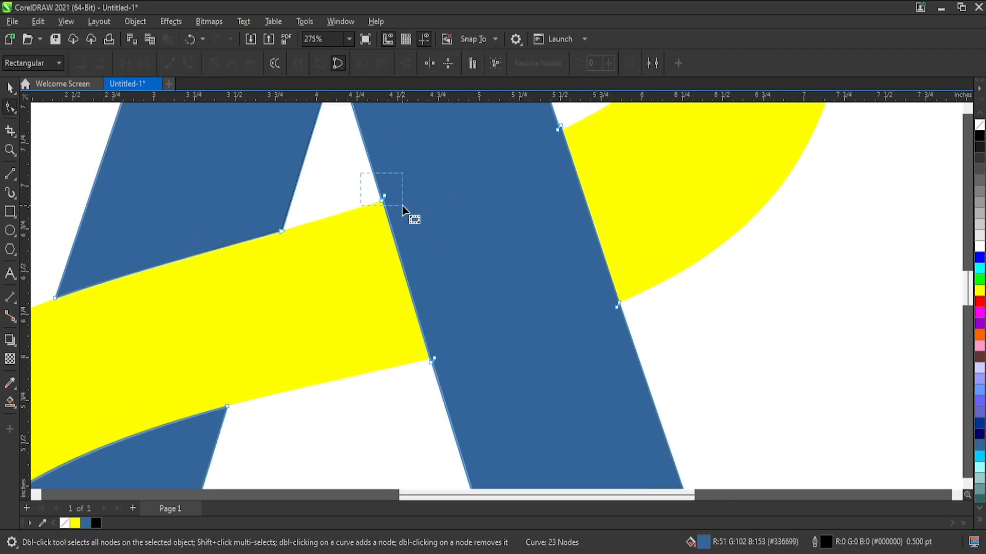
left_click_drag(402, 206, 403, 206)
key("Delete")
left_click_drag(670, 290, 612, 326)
key("Delete")
left_click_drag(395, 394, 480, 326)
key("Delete")
left_click_drag(565, 121, 529, 166)
key("Delete")
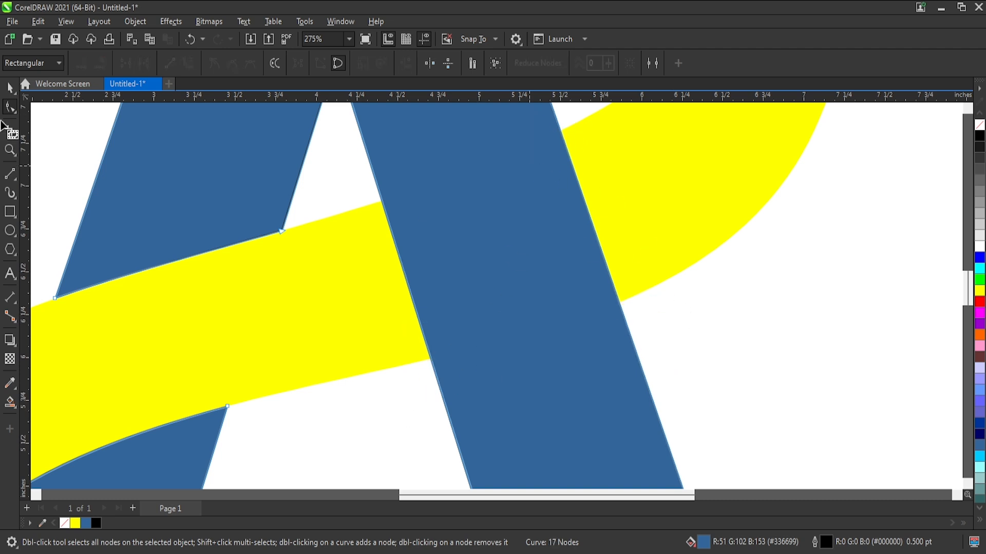
left_click(10, 90)
scroll(586, 175, "down", 8)
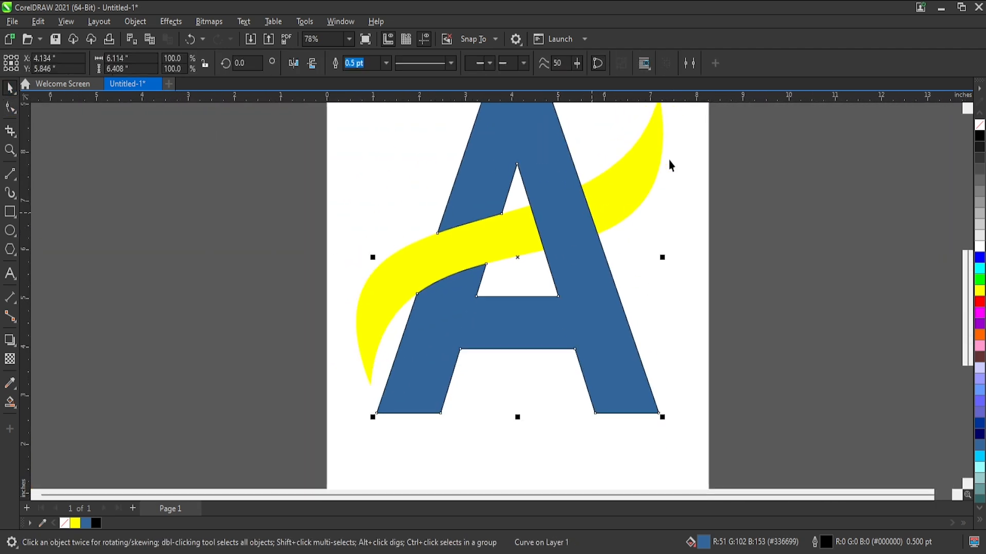
left_click(669, 161)
Try narrowing the yellow ribbon from its right side, undoing each attempt.
scroll(547, 254, "up", 2)
left_click(585, 236)
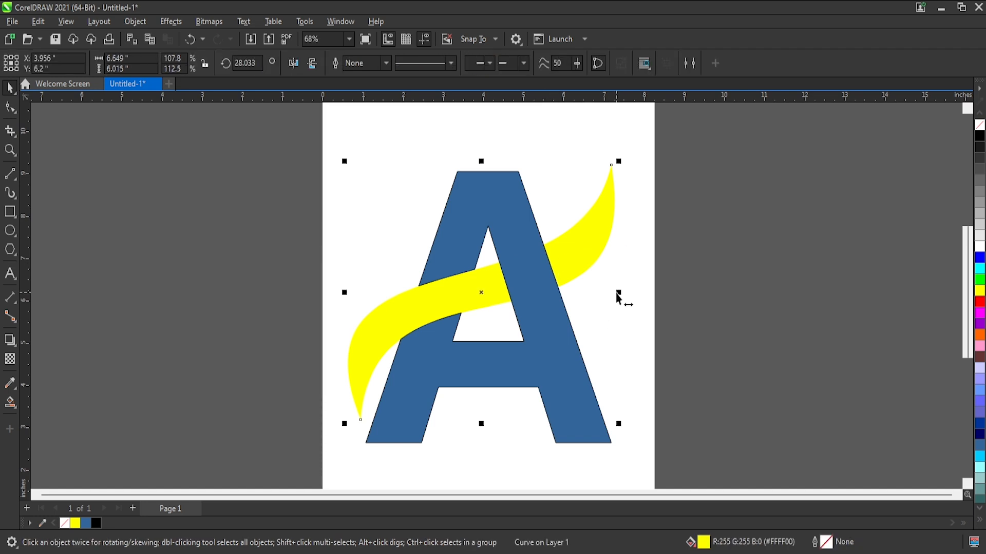
left_click_drag(616, 298, 603, 309)
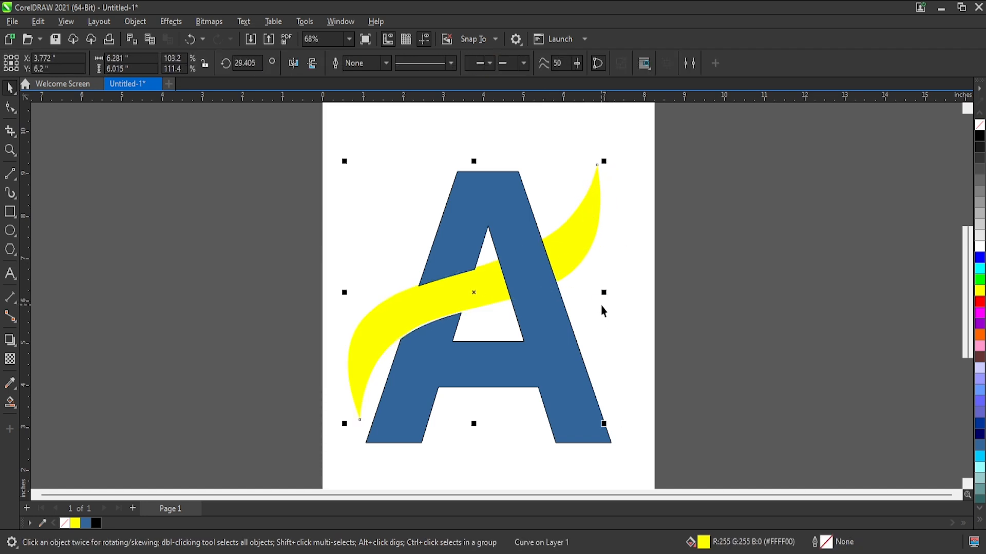
key("ctrl+z")
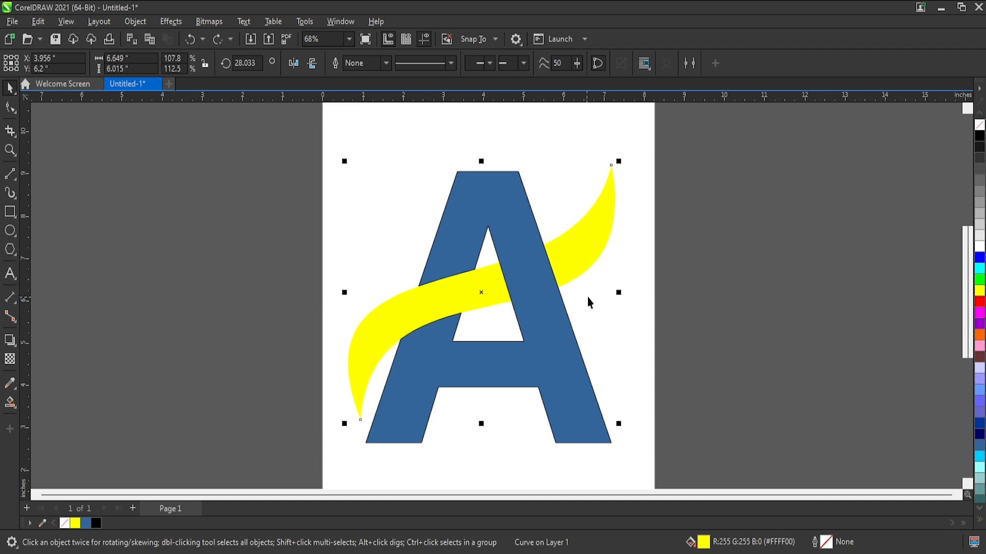
left_click(614, 181)
left_click_drag(622, 297, 607, 308)
key("ctrl+z")
Move the node at the ribbon's upper-right tip inward, closer to the A.
left_click(10, 107)
left_click_drag(668, 120, 594, 197)
left_click_drag(610, 165, 576, 174)
left_click(671, 227)
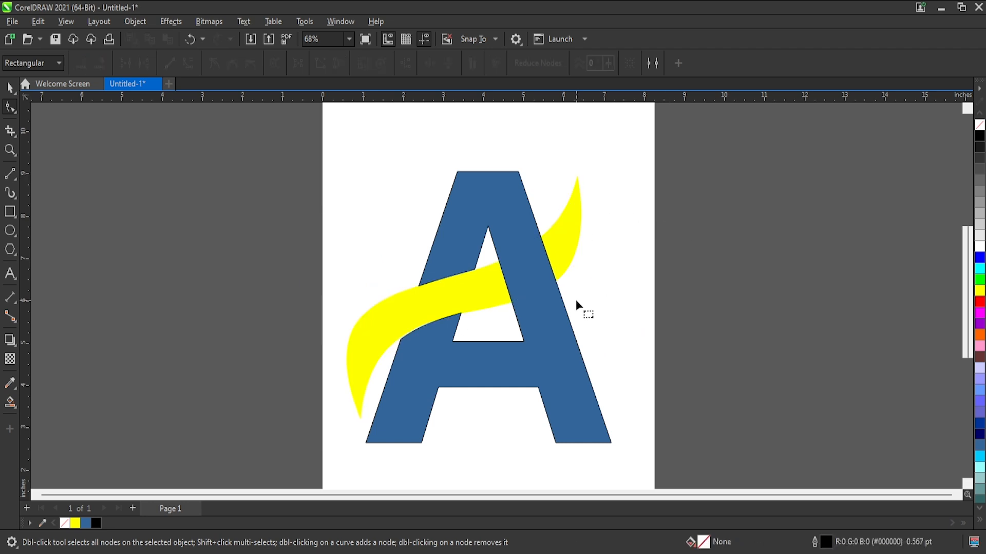
Reshape the ribbon's lower edge by moving the lower-left tip's inner curve handle about 0.31 in right and 0.11 in up.
scroll(358, 347, "up", 2)
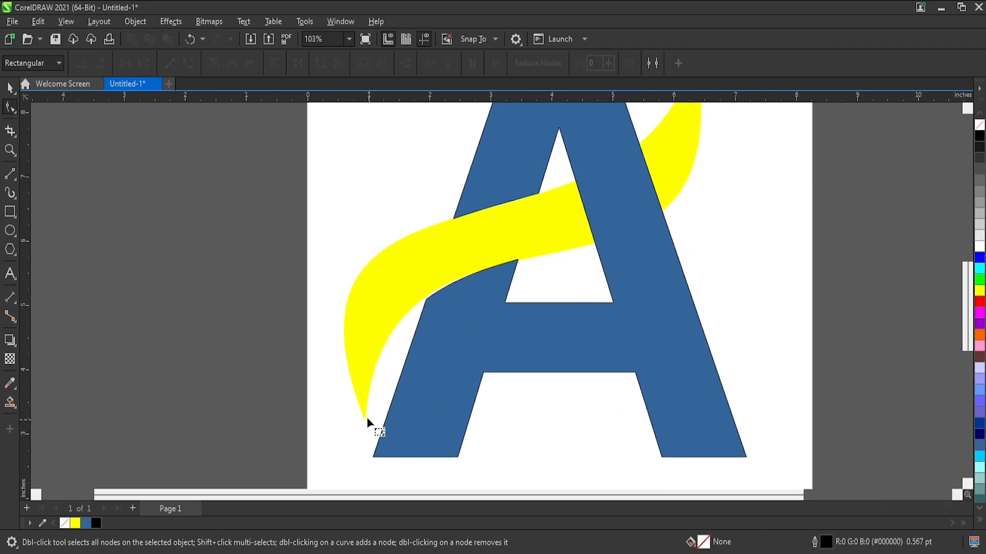
left_click(365, 423)
left_click(365, 422)
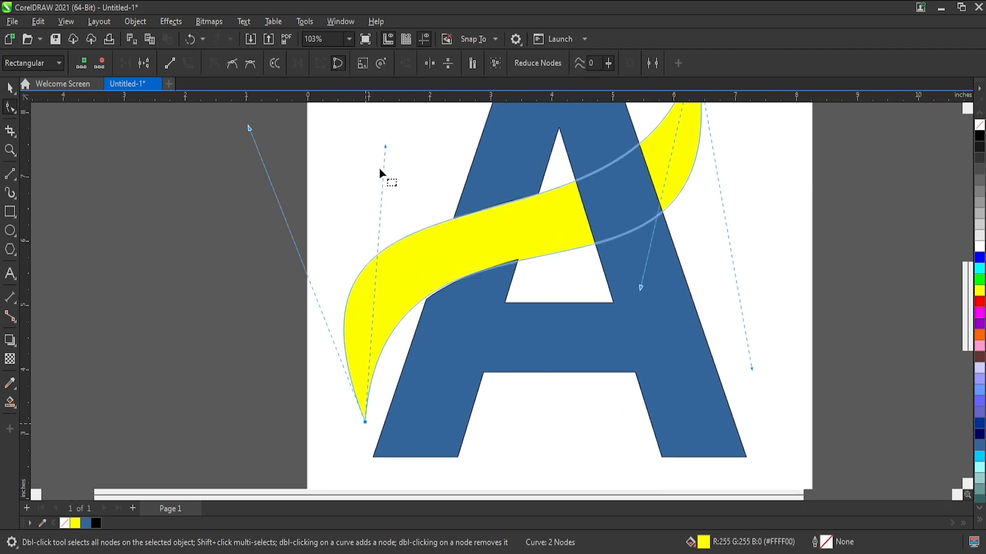
left_click_drag(384, 148, 403, 139)
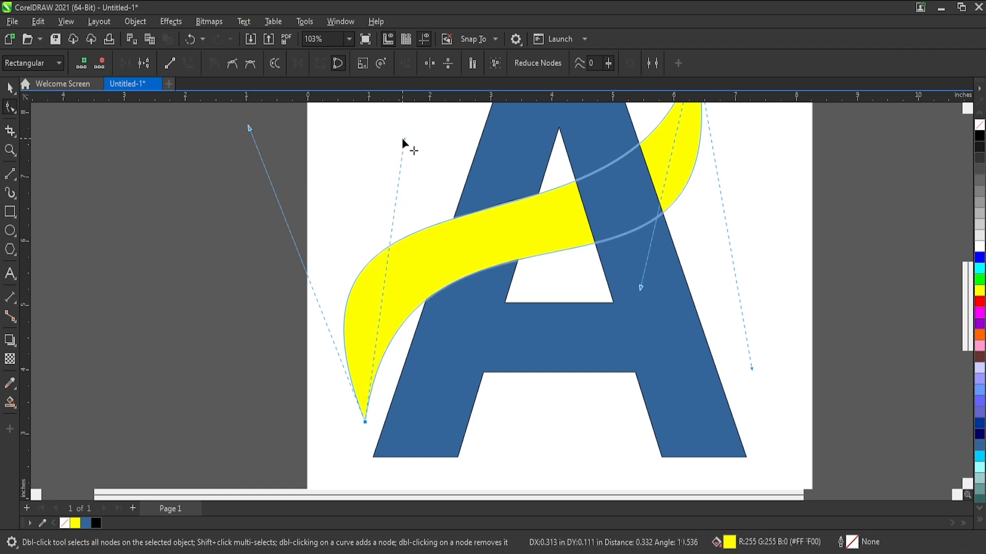
left_click(540, 273)
scroll(555, 273, "down", 3)
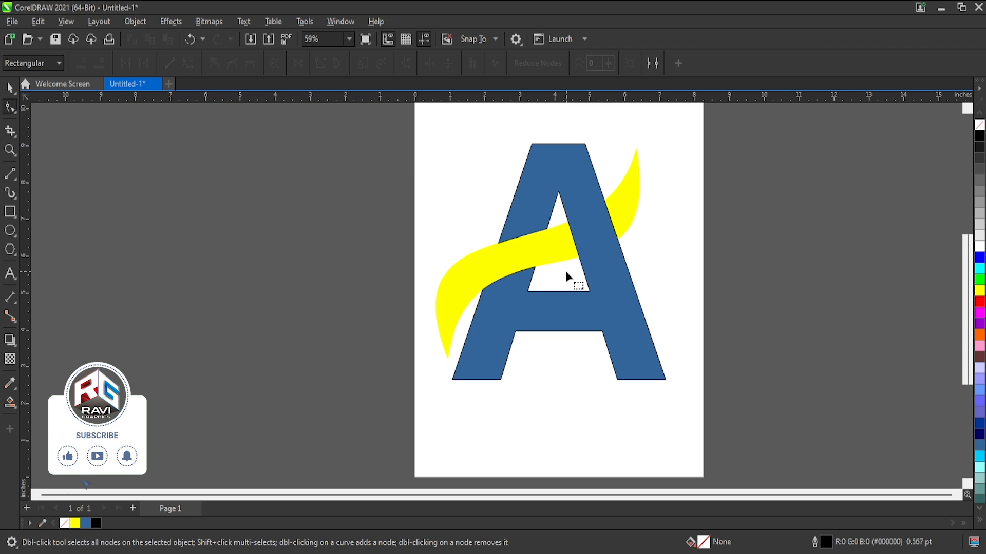
Extrude the blue A toward the inside of its counter with a depth of 36.
left_click(5, 91)
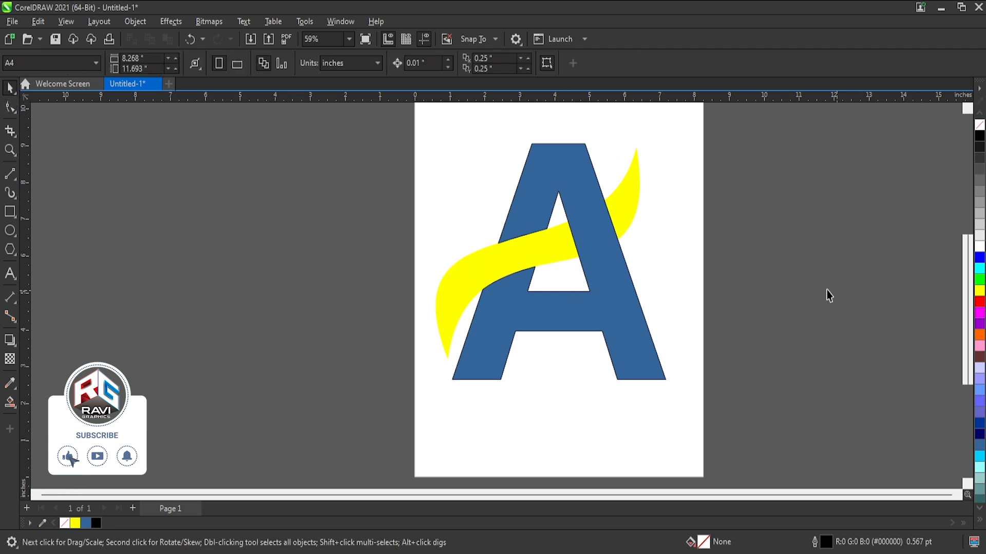
left_click(590, 275)
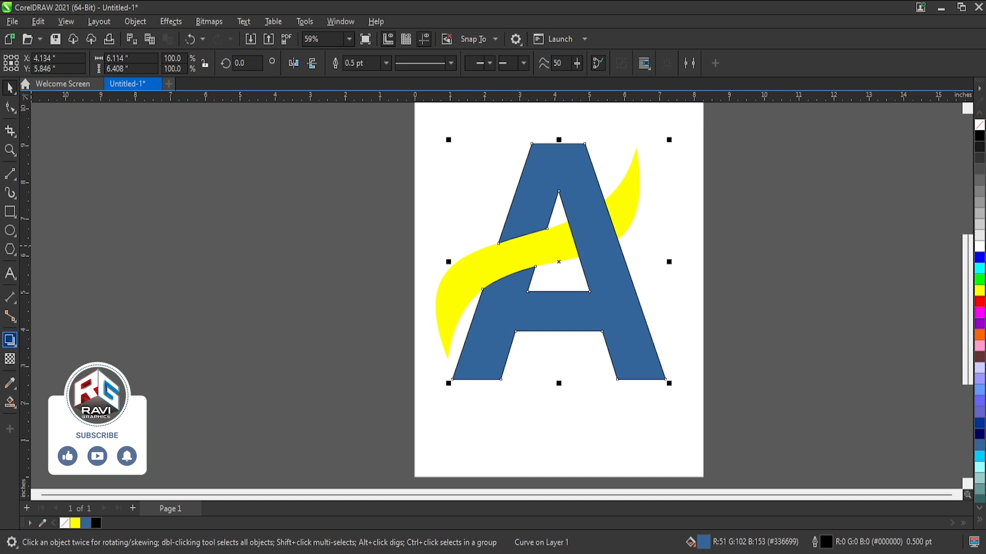
left_click_drag(555, 334, 582, 272)
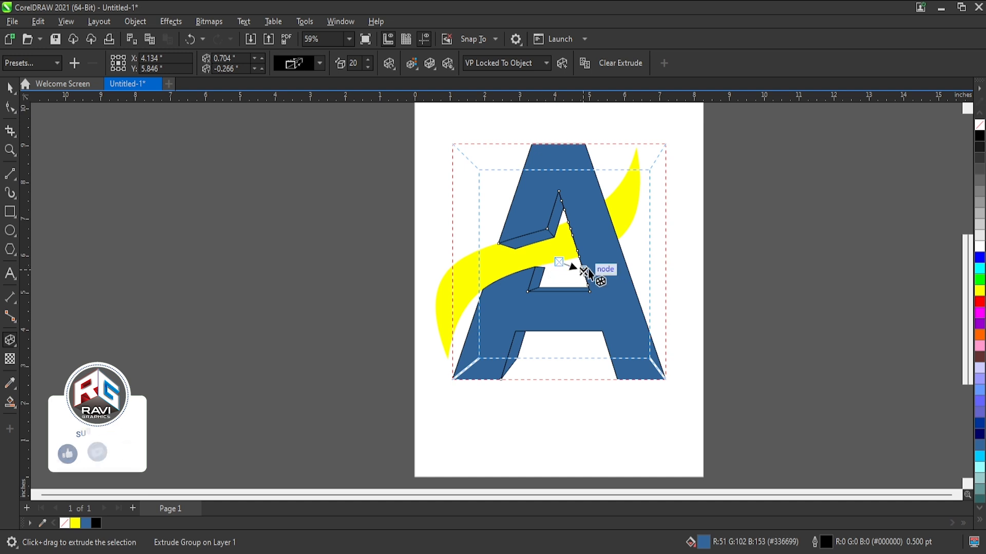
scroll(562, 270, "up", 3)
left_click_drag(566, 261, 574, 267)
scroll(574, 268, "down", 2)
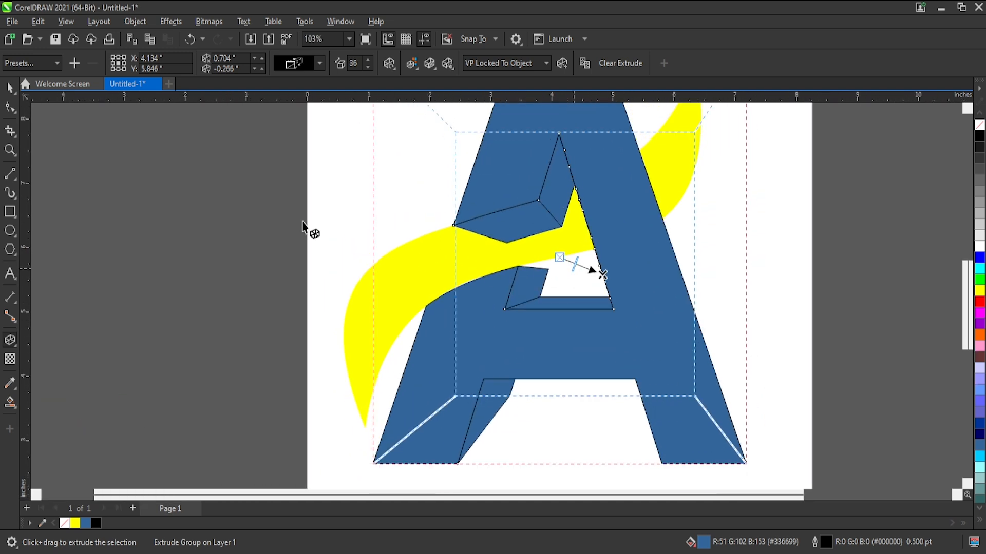
Move the A's extrusion vanishing point down to about 0.853 in, -0.959 in and reduce the depth to 28.
scroll(570, 297, "down", 1)
left_click_drag(569, 267, 578, 316)
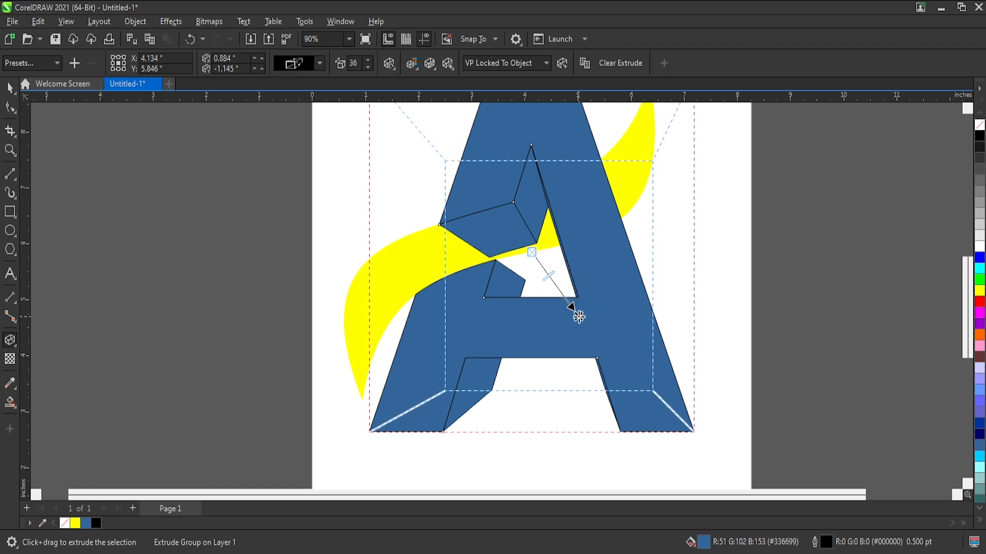
scroll(578, 314, "down", 2)
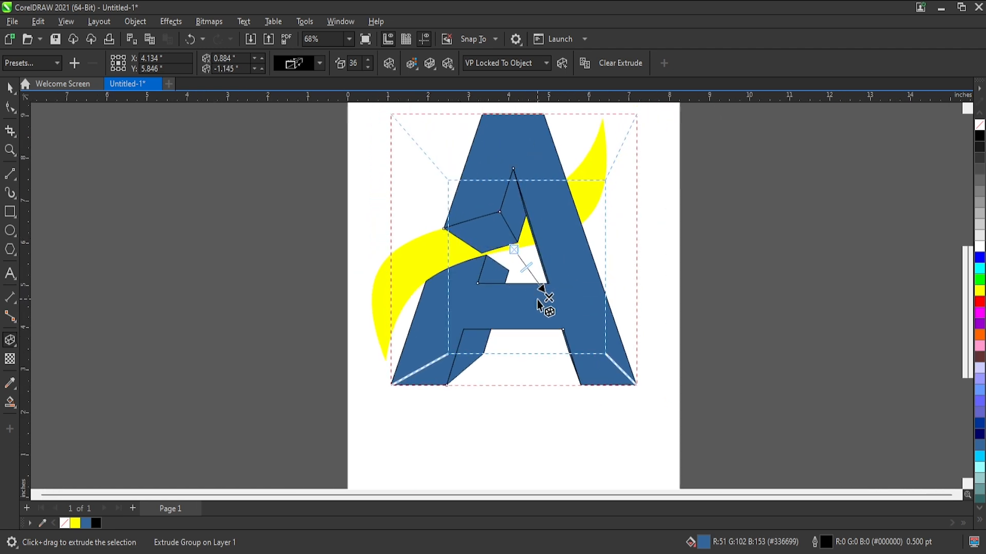
mouse_move(548, 299)
left_mouse_down()
mouse_move(532, 295)
mouse_move(546, 302)
mouse_move(523, 262)
left_mouse_up()
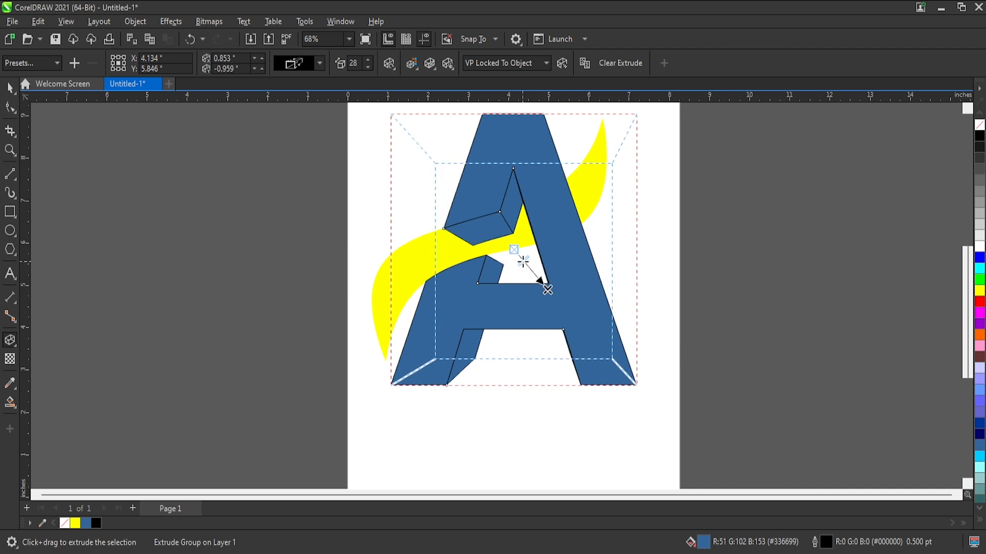
Break the A's extrude group apart to separate the front face from its side faces.
left_click(10, 89)
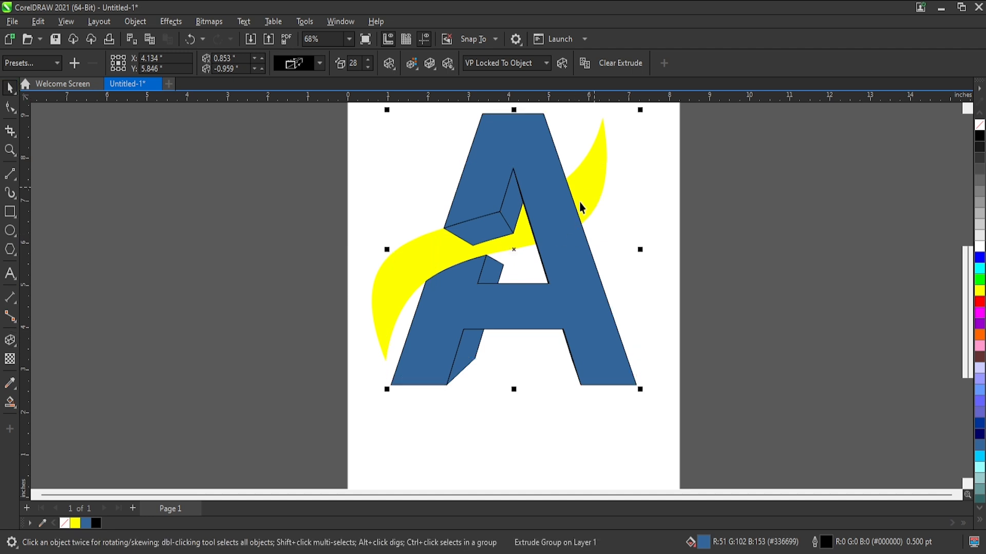
key("ctrl+k")
left_click(614, 247)
Try moving the separated parts of the A out of place, undoing each move.
left_click_drag(565, 287, 566, 336)
key("ctrl+z")
left_click_drag(560, 238, 573, 304)
key("ctrl+z")
Bring the yellow ribbon to the front of the stack, then send it back one level behind the A's front face.
left_click(598, 195)
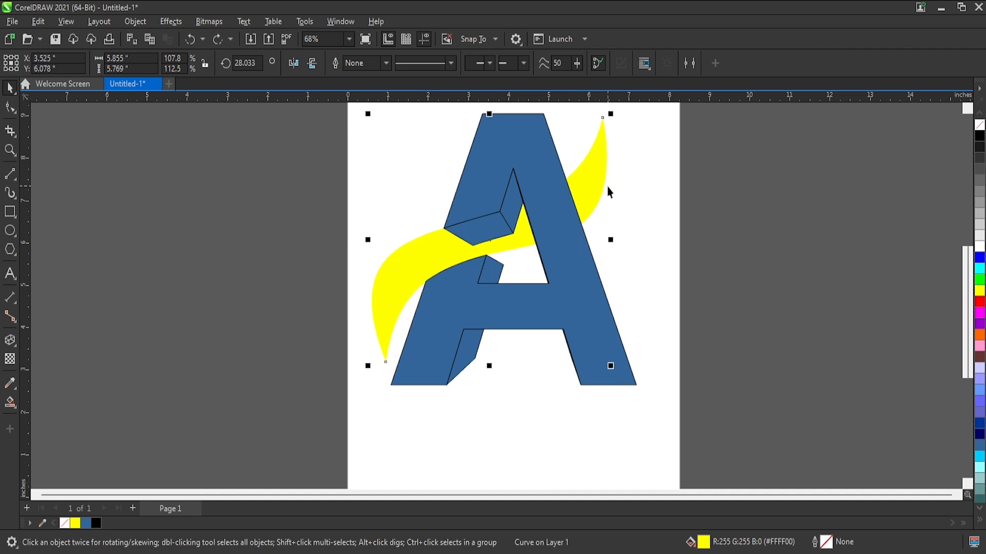
key("shift+Page_Up")
key("ctrl+Page_Down")
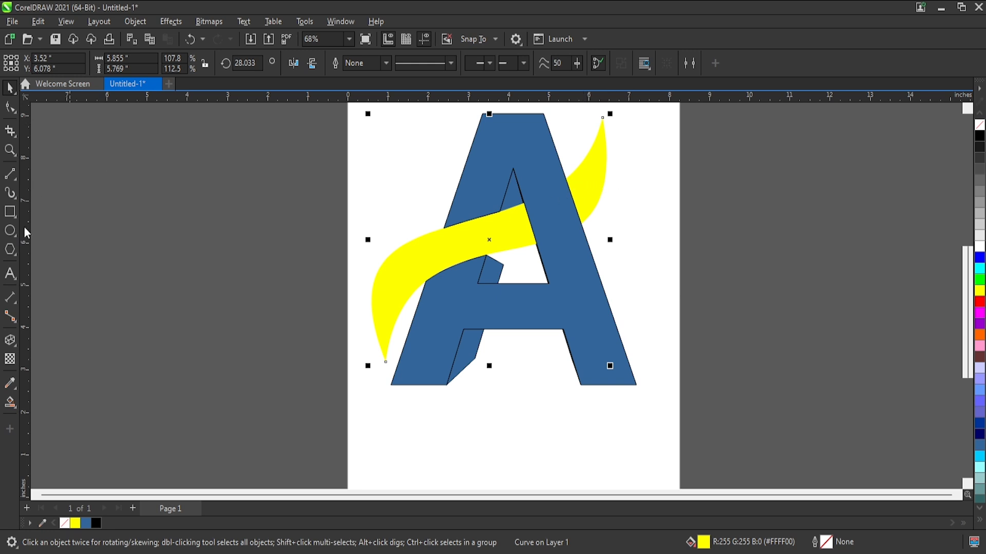
Extrude the yellow ribbon toward the lower right with the vanishing point at 1.3 in, -0.441 in and a depth of 48.
left_click(15, 342)
left_click_drag(489, 239, 522, 262)
scroll(510, 249, "up", 2)
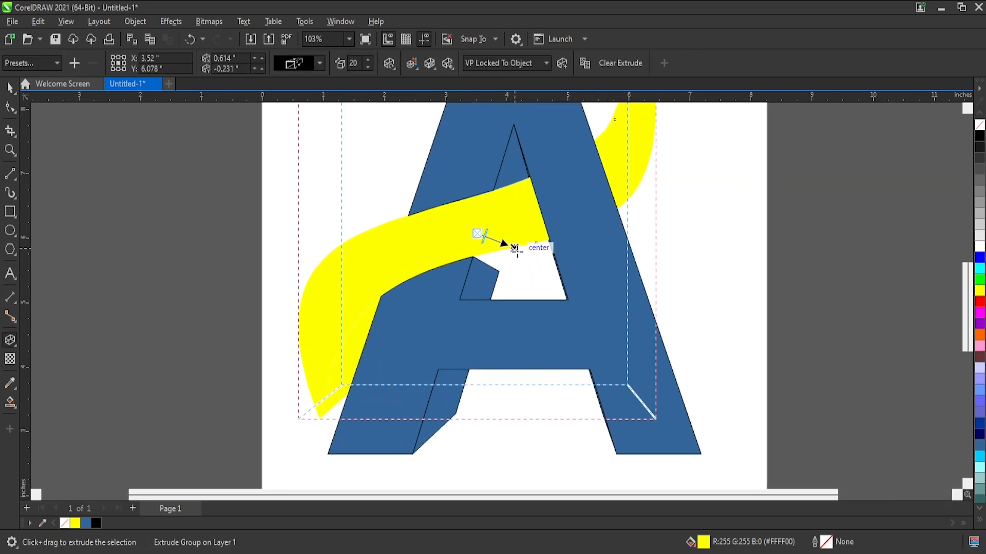
left_click_drag(515, 248, 558, 261)
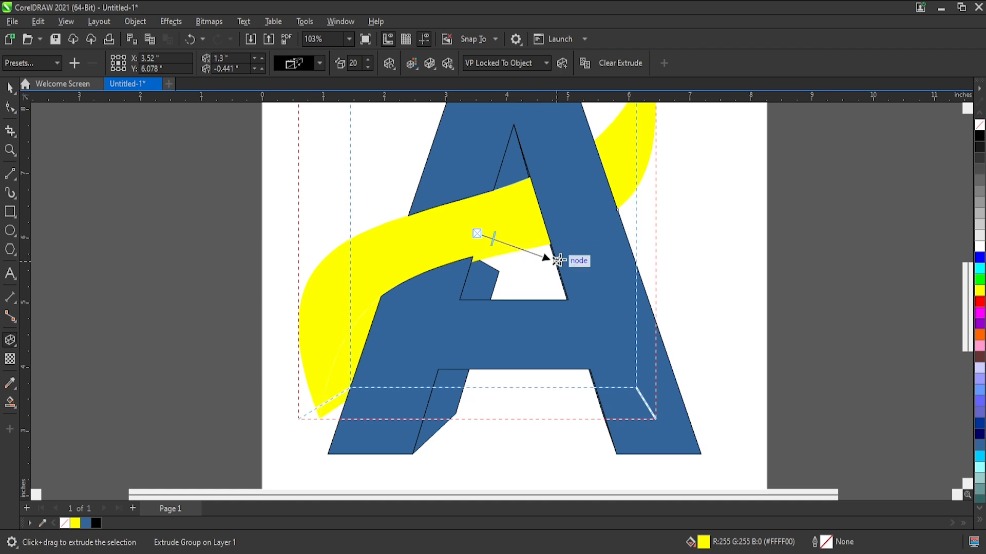
left_click_drag(490, 243, 502, 243)
mouse_move(499, 242)
left_mouse_down()
mouse_move(532, 264)
mouse_move(513, 250)
left_mouse_up()
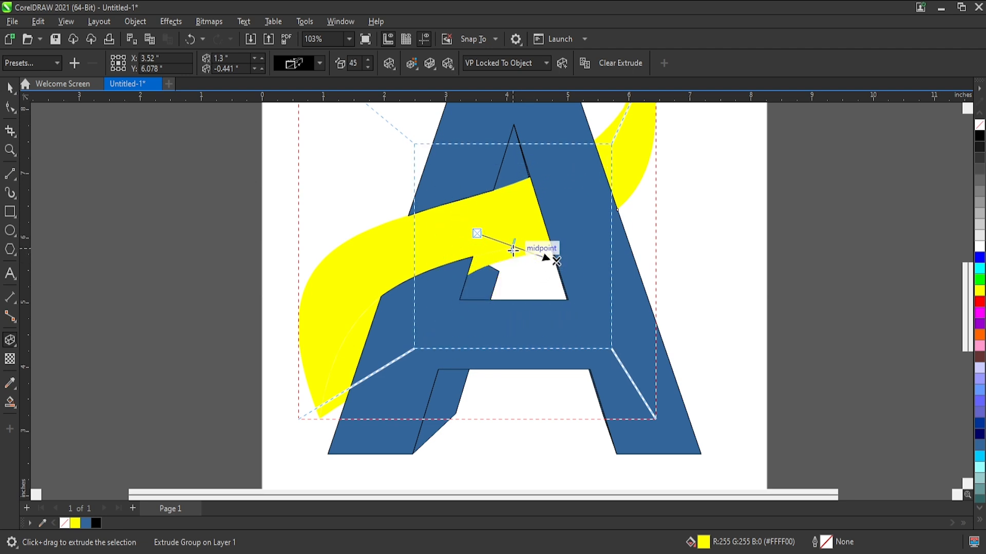
left_click_drag(513, 250, 516, 248)
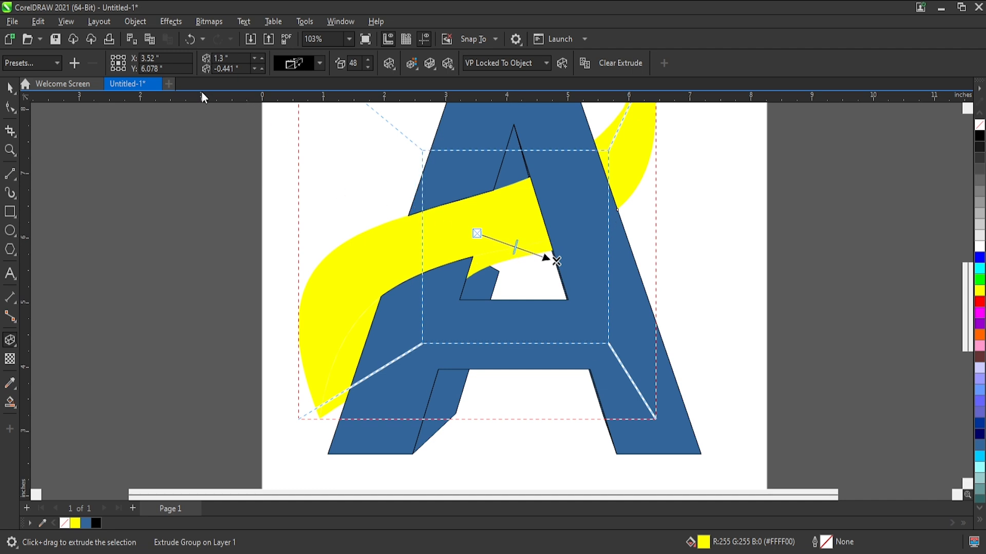
Switch the ribbon's extrusion to a parallel type and shorten it to about 0.448 in, -0.257 in.
left_click(357, 206)
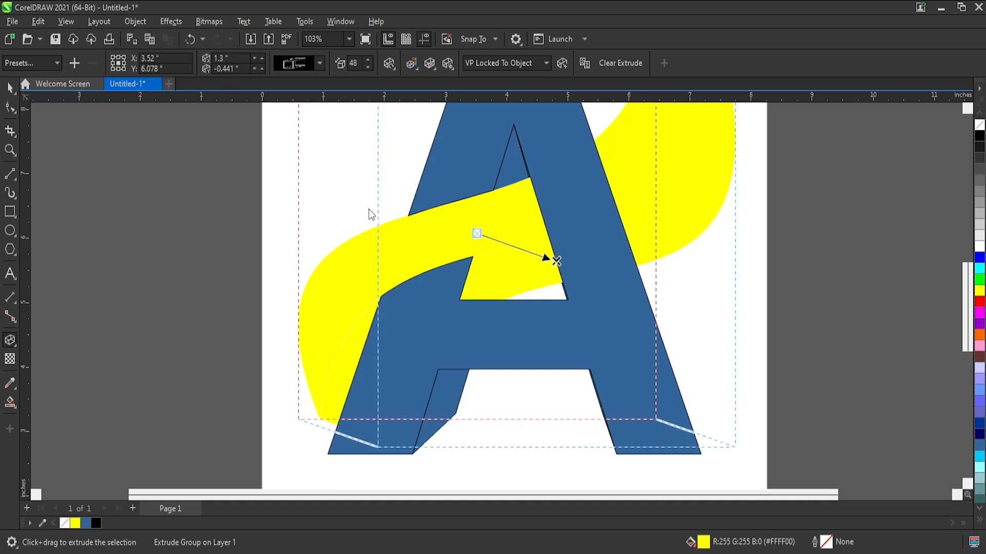
left_click_drag(556, 261, 497, 241)
scroll(507, 248, "up", 2)
scroll(496, 246, "up", 1)
scroll(496, 246, "up", 2)
scroll(497, 242, "down", 5)
scroll(496, 241, "up", 1)
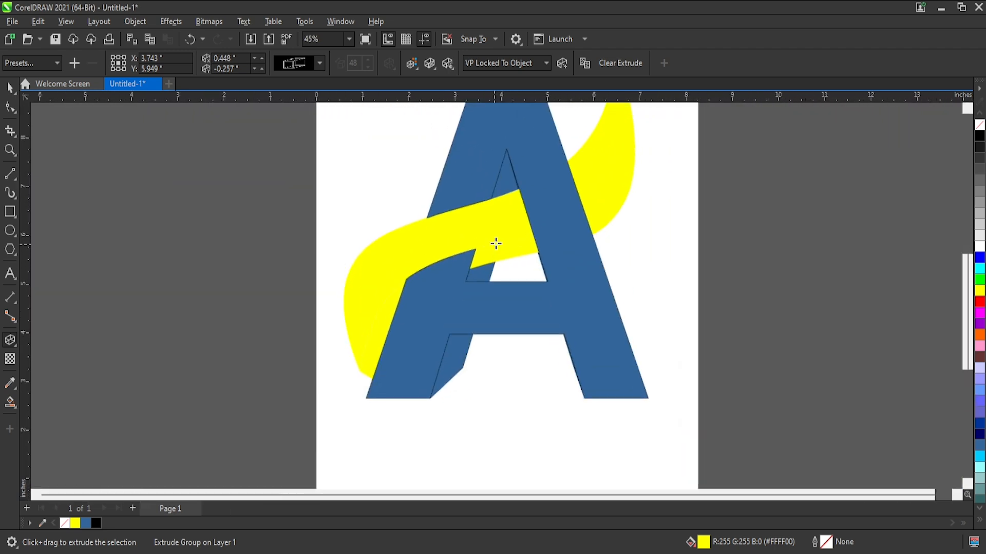
left_click(10, 90)
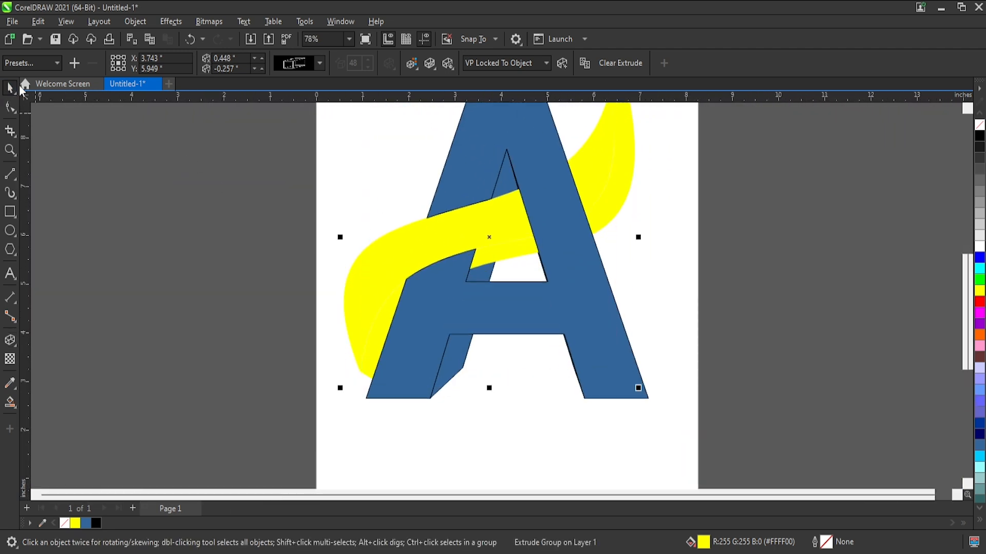
left_click(673, 286)
Ungroup the A's extruded side faces and select the small inner face below the ribbon.
left_click(482, 282)
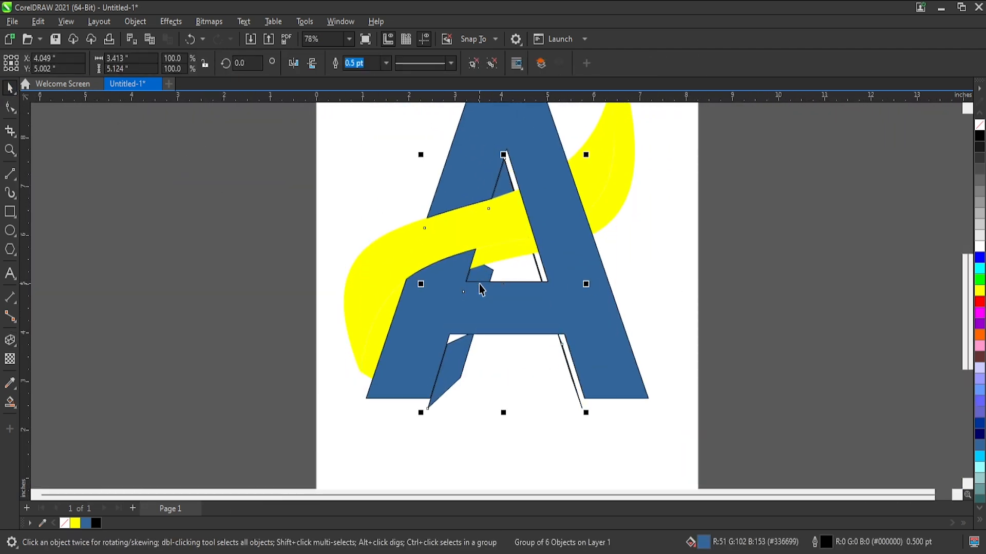
key("ctrl+z")
key("ctrl+u")
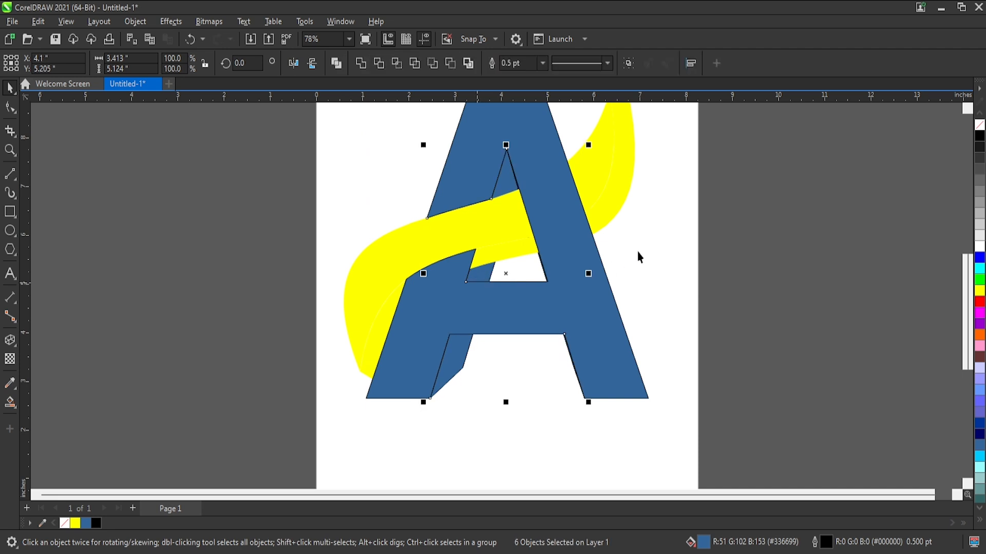
left_click(633, 229)
left_click(480, 278)
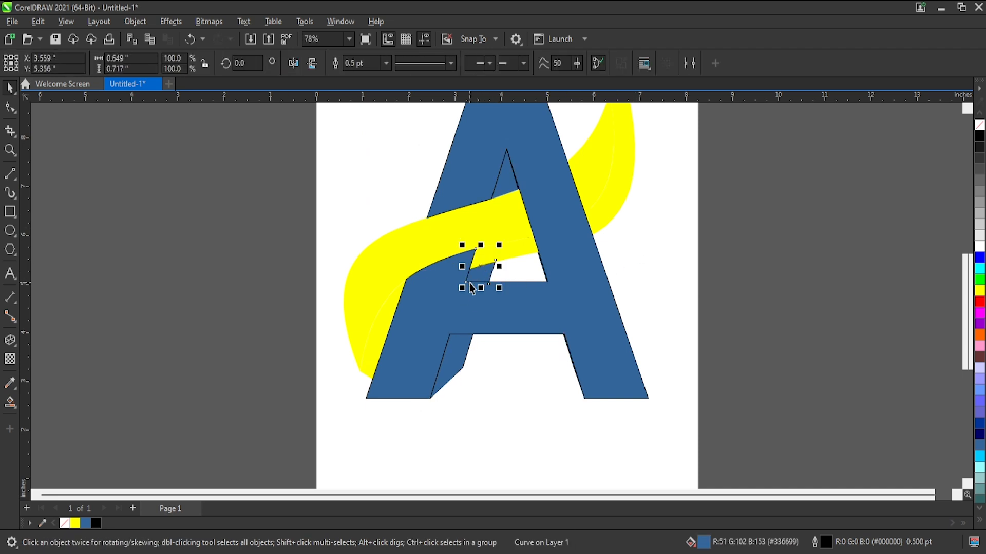
Fill the A's front face with solid red.
left_click(510, 398)
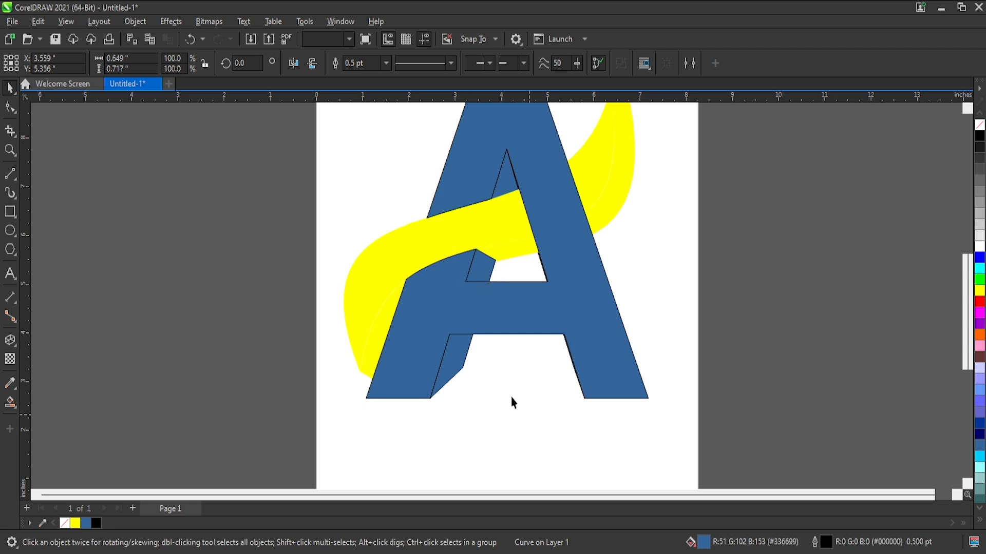
left_click_drag(442, 219, 364, 249)
key("ctrl+z")
left_click(578, 297)
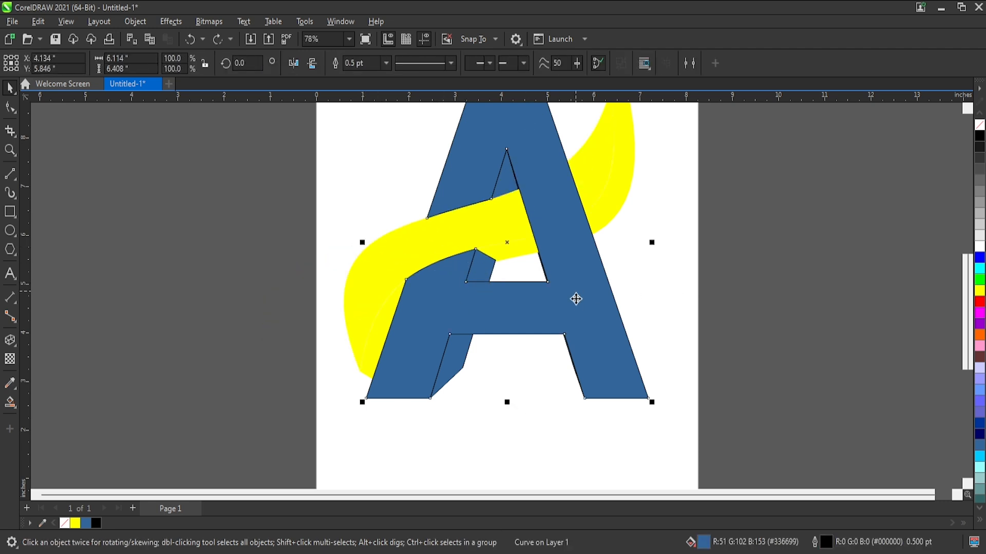
key("shift+F4")
scroll(464, 219, "up", 1)
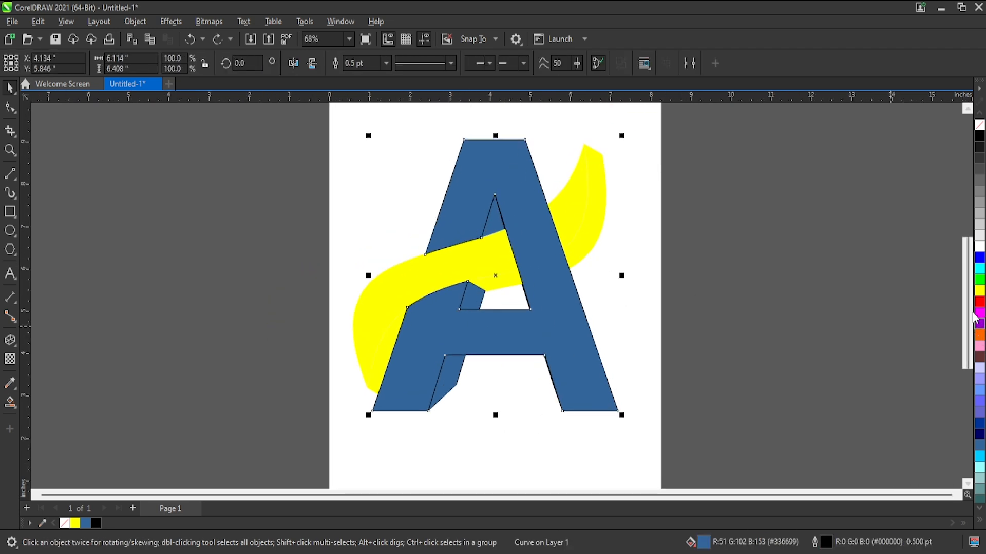
left_click(979, 302)
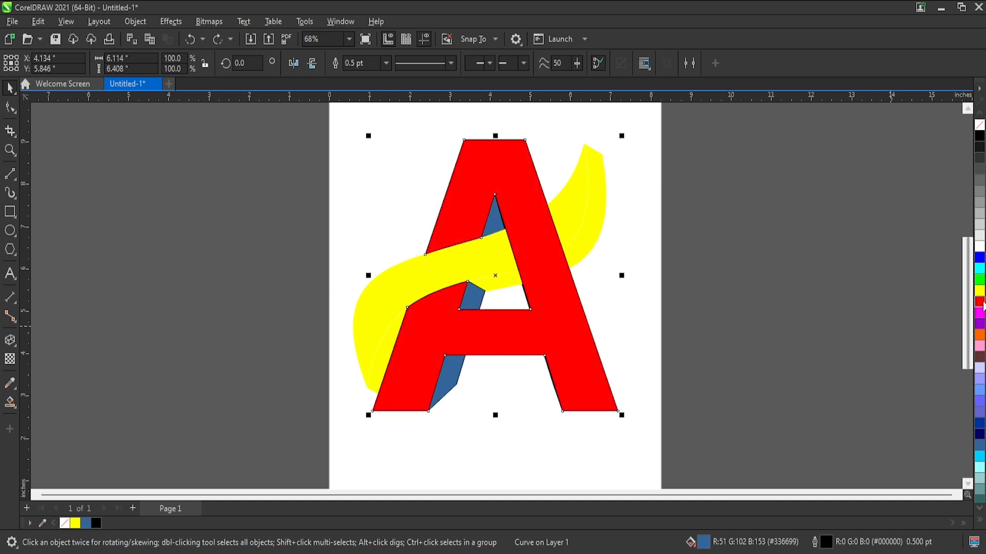
Apply a vertical linear fountain fill to the A's front face, running from red at the apex to dark red at the feet.
left_click(10, 401)
left_click_drag(494, 140, 495, 394)
left_click(980, 302)
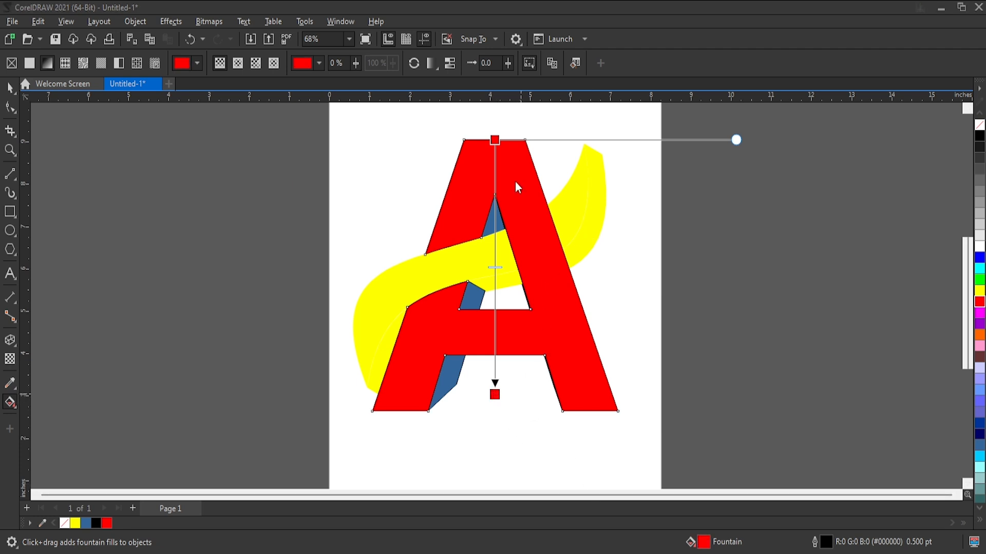
left_click(586, 247)
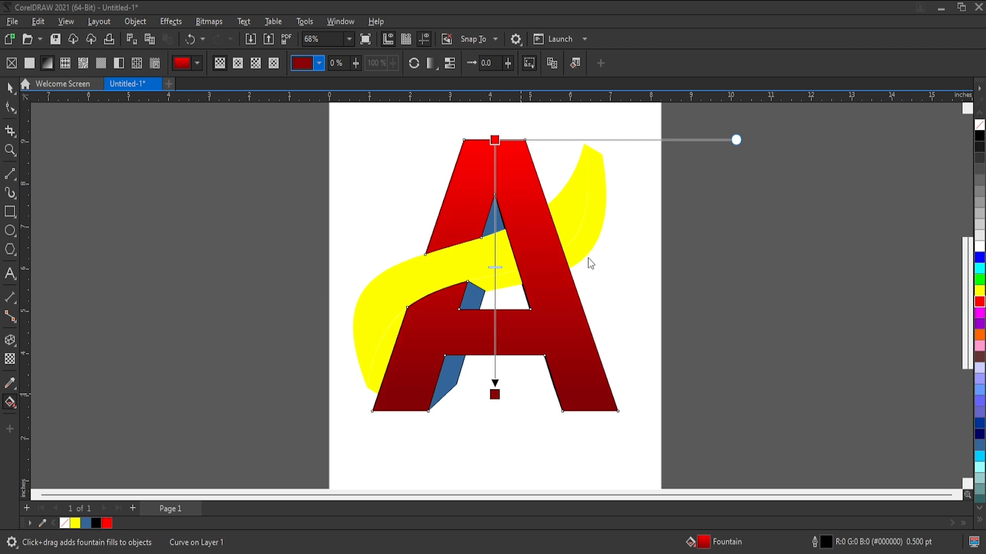
left_click(11, 88)
left_click(687, 244)
Fill the yellow ribbon's extruded side face with dark olive yellow.
left_click(566, 214)
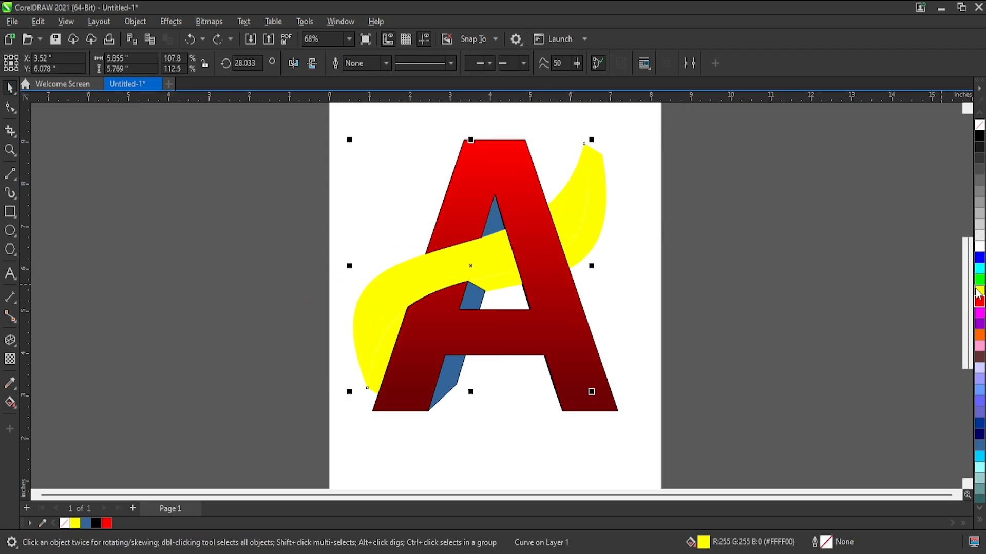
left_click(636, 256)
left_click_drag(597, 240, 581, 266)
key("ctrl+z")
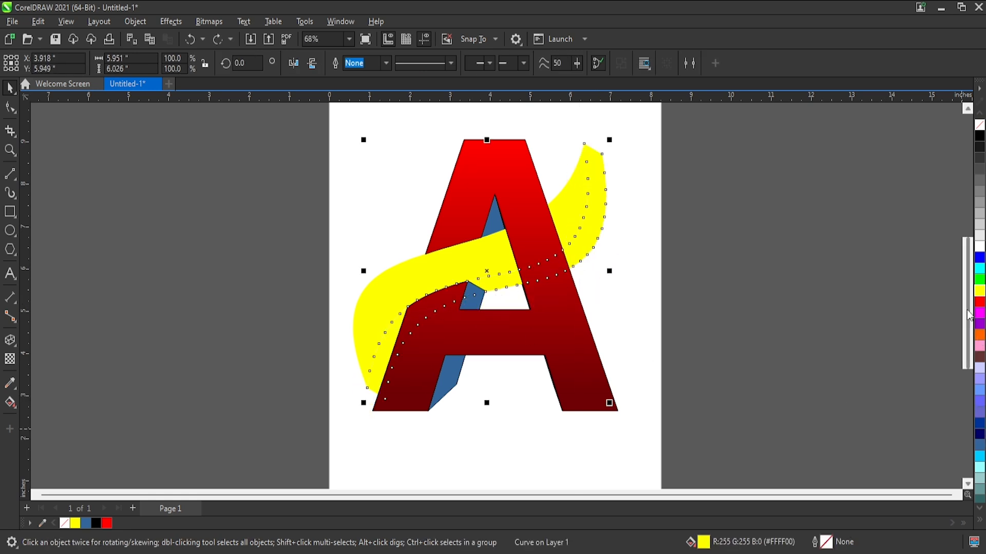
left_click(979, 293)
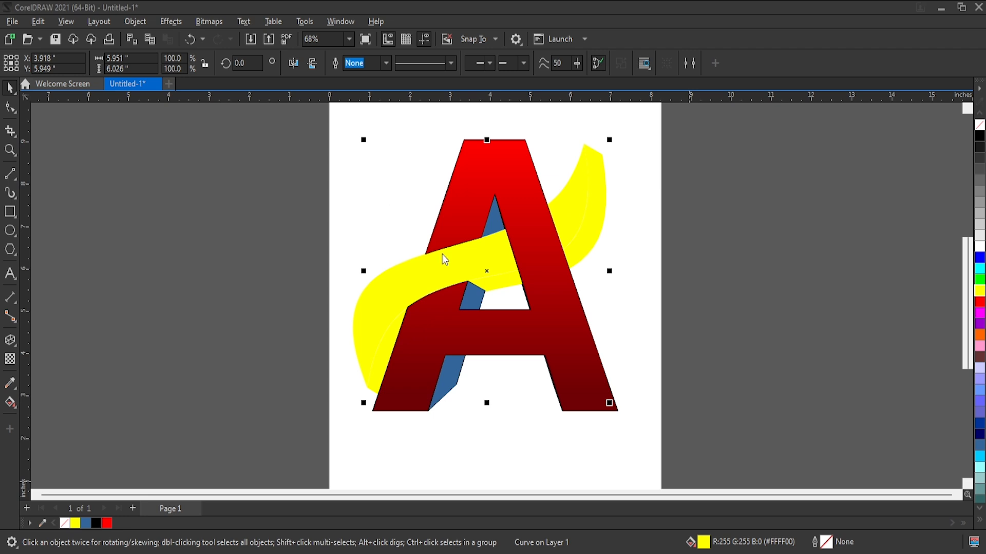
left_click_drag(453, 248, 460, 244)
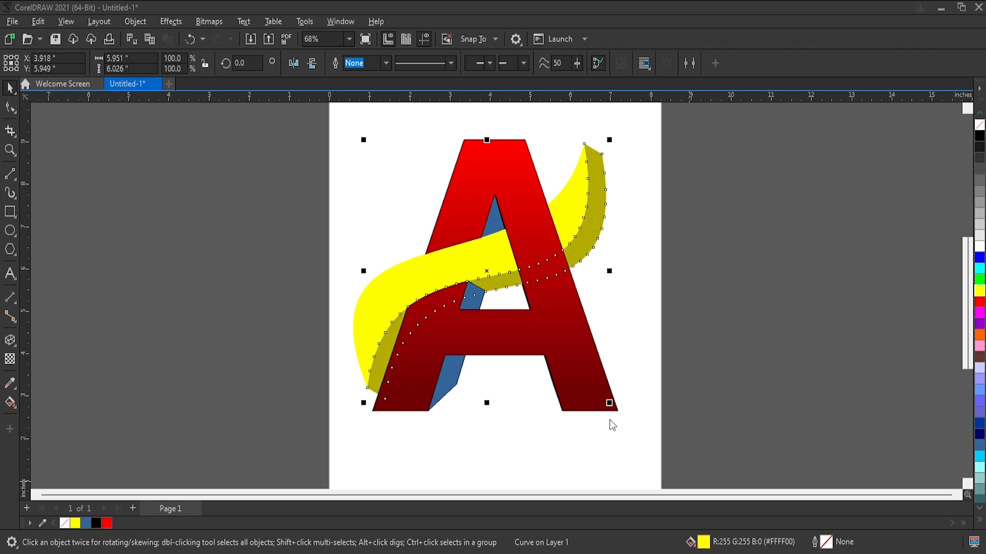
left_click(610, 455)
Combine the A's inner side faces above and below the ribbon into one red curve without an outline.
left_click(475, 292)
scroll(480, 291, "up", 2)
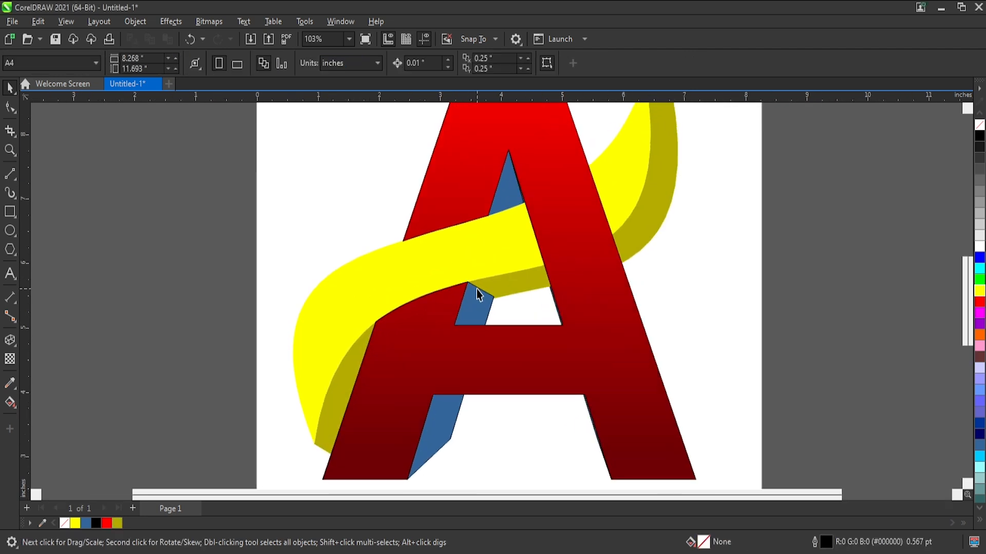
scroll(488, 259, "down", 1)
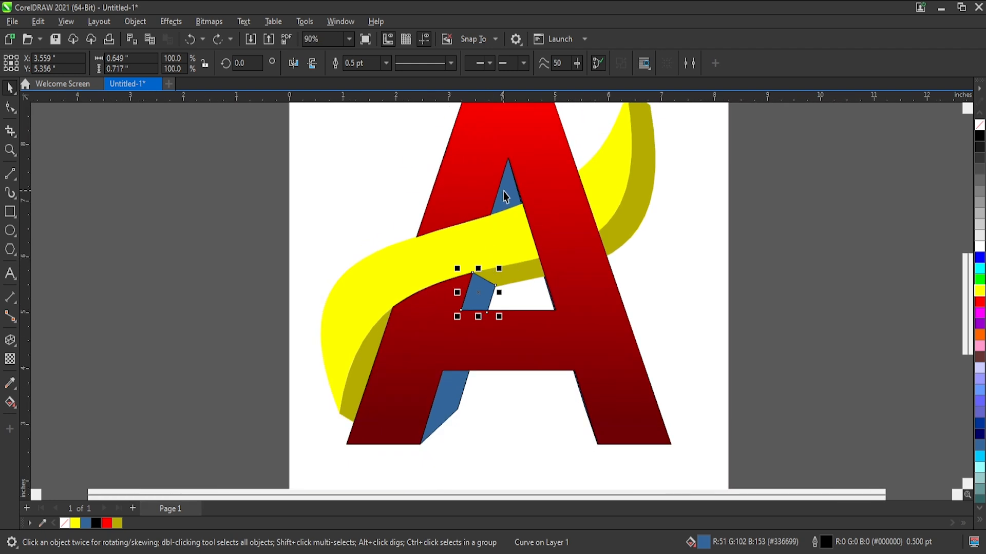
left_click(503, 190)
left_click(485, 288, "shift")
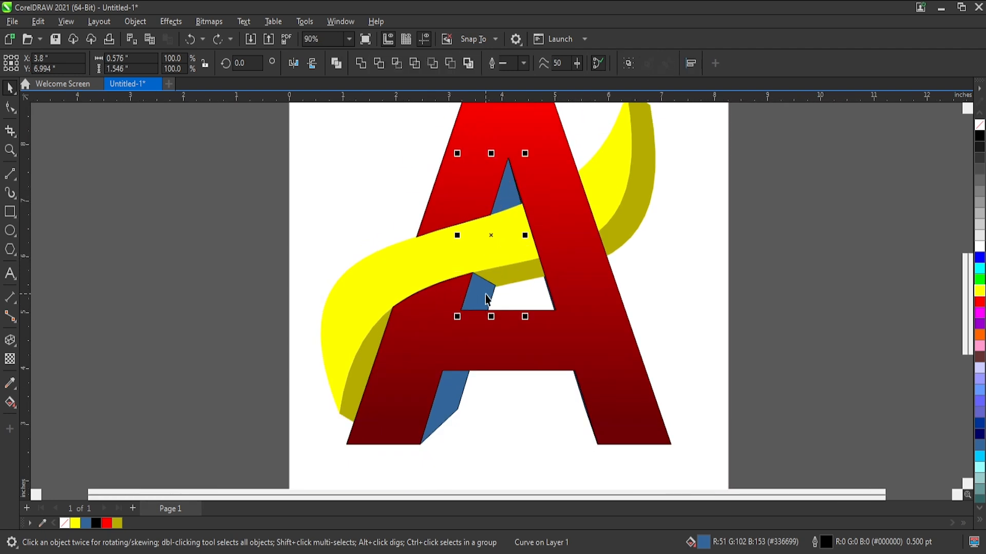
left_click(980, 302)
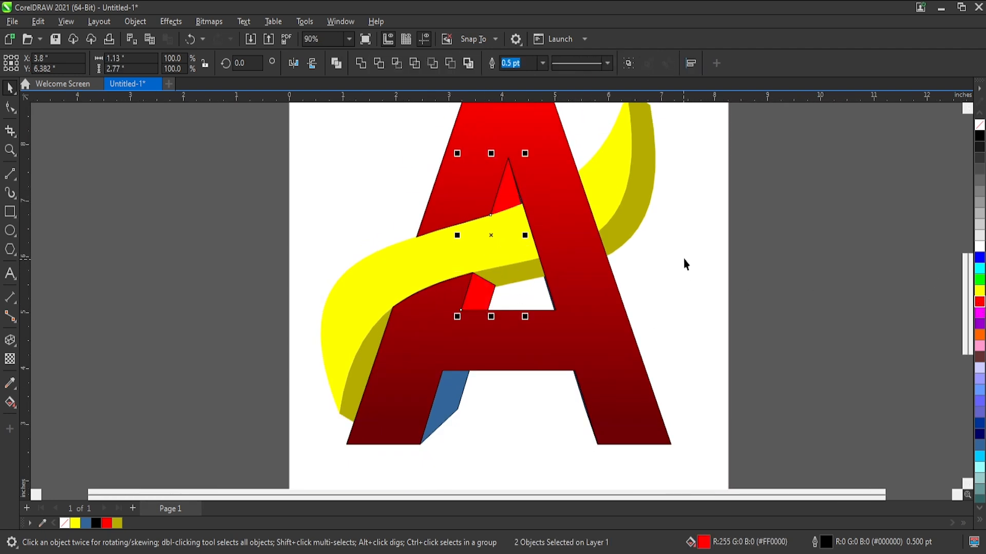
left_click(343, 63)
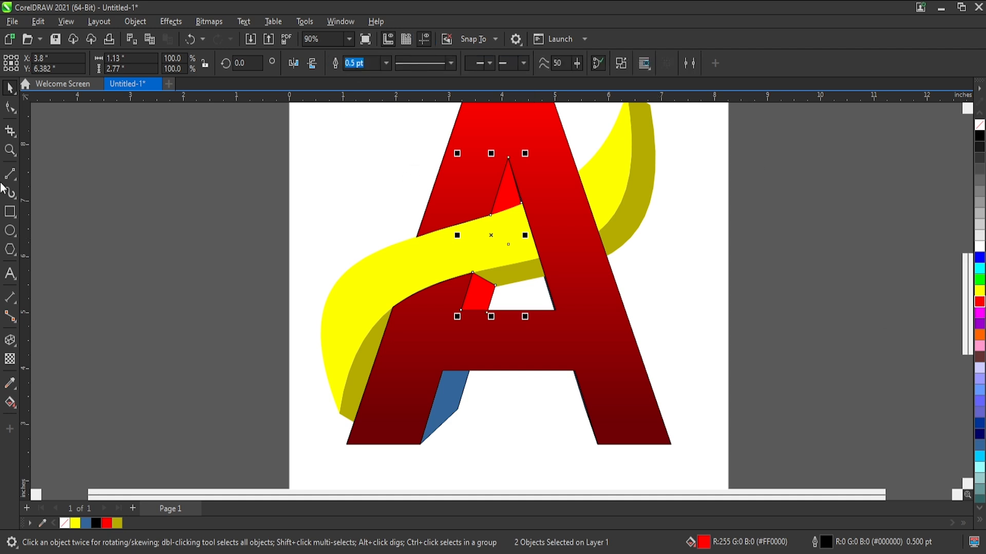
right_click(980, 126)
Weld the combined inner side face to the thin blue strip along the right edge of the A's counter.
scroll(488, 223, "up", 4)
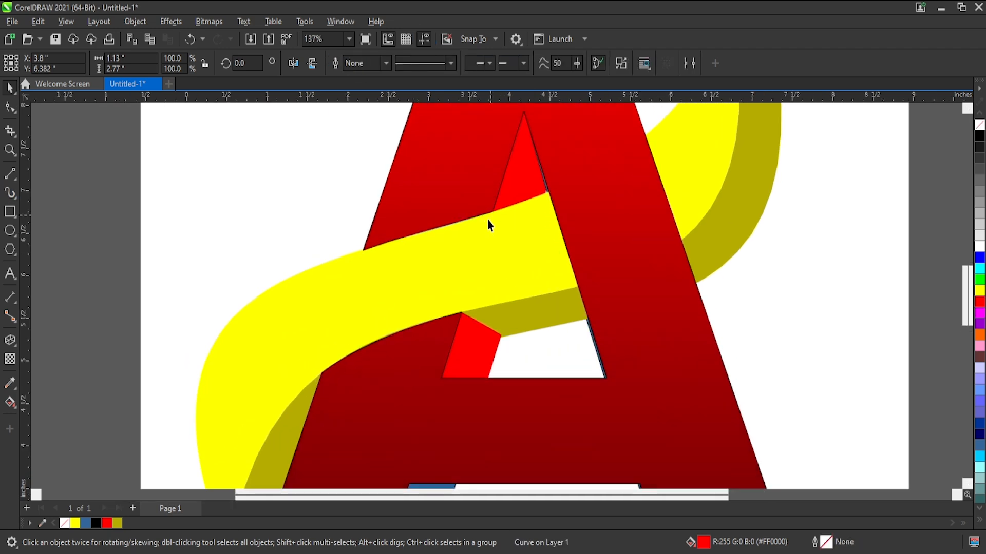
scroll(538, 206, "down", 2)
scroll(540, 202, "up", 2)
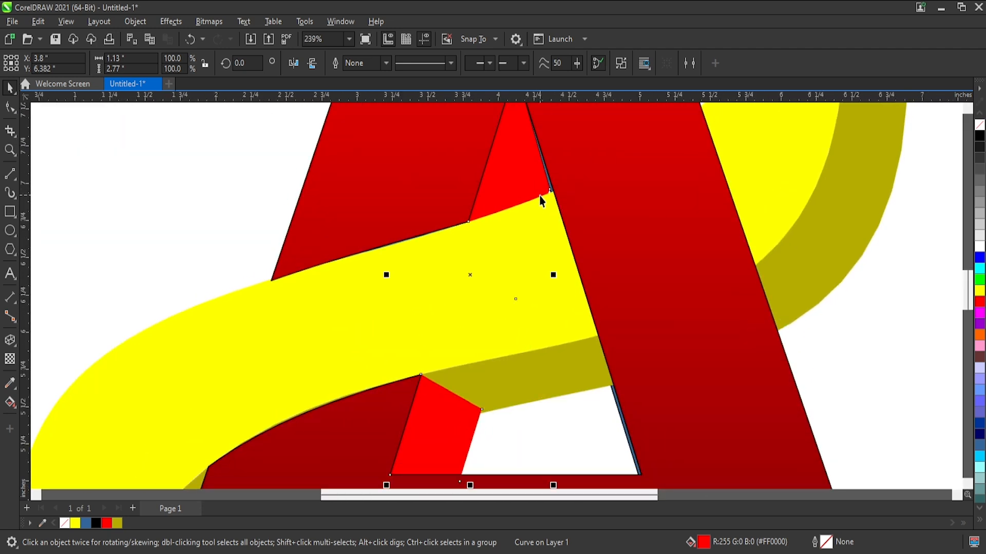
scroll(580, 275, "down", 2)
scroll(568, 339, "up", 1)
scroll(568, 334, "down", 1)
left_click(567, 308, "shift")
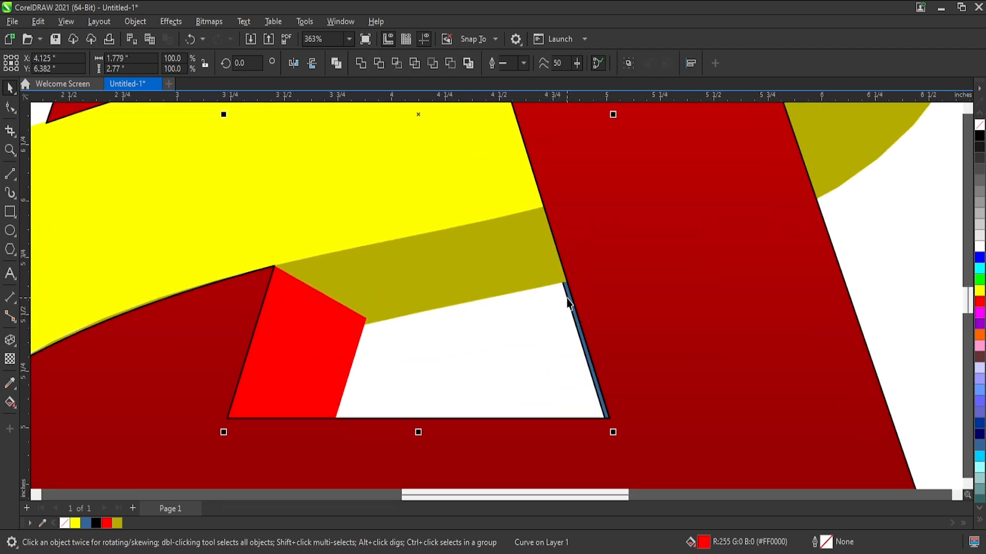
scroll(567, 338, "down", 2)
scroll(545, 310, "up", 4)
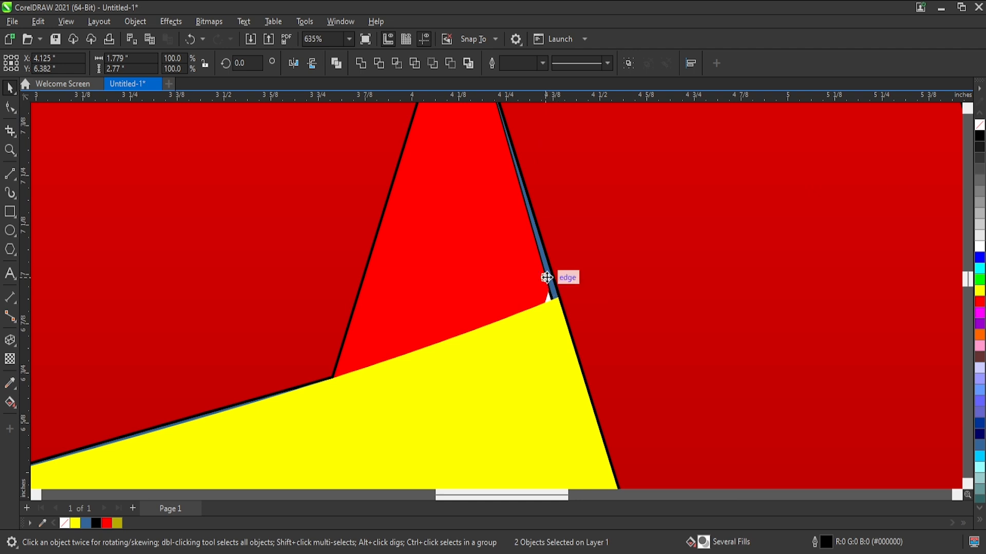
left_click_drag(546, 288, 455, 295)
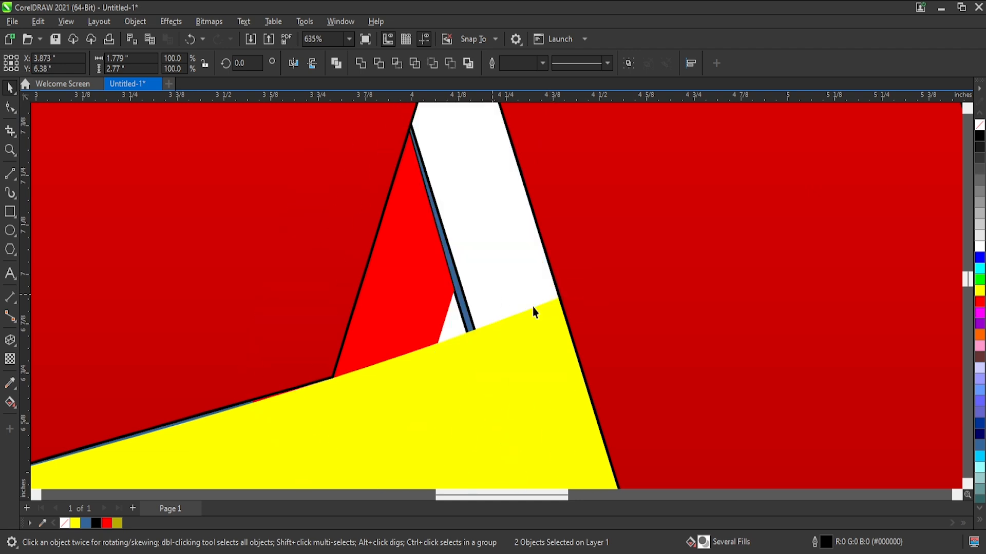
key("ctrl+z")
left_click(368, 65)
scroll(519, 217, "down", 5)
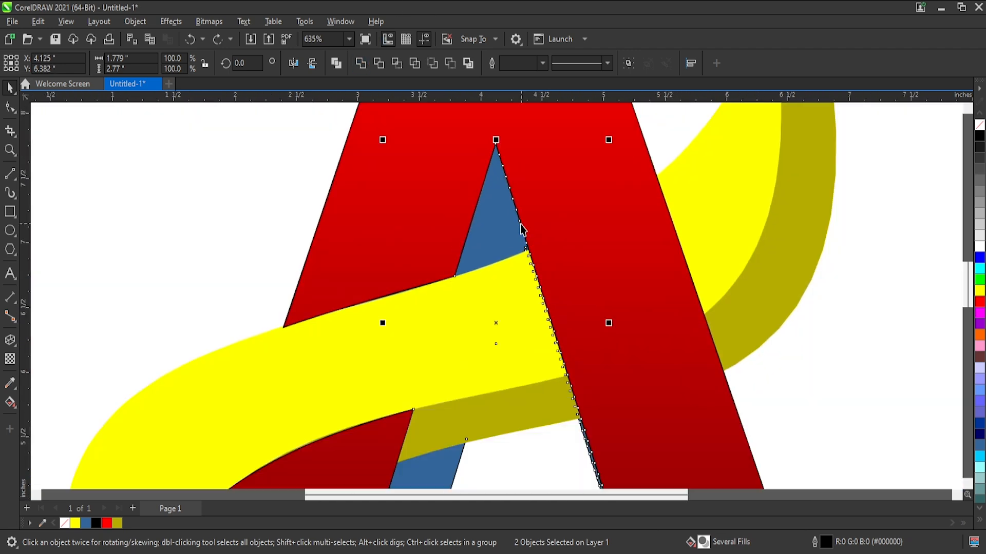
Fill the welded inner side face and the left leg's extruded side face with red.
scroll(534, 290, "up", 2)
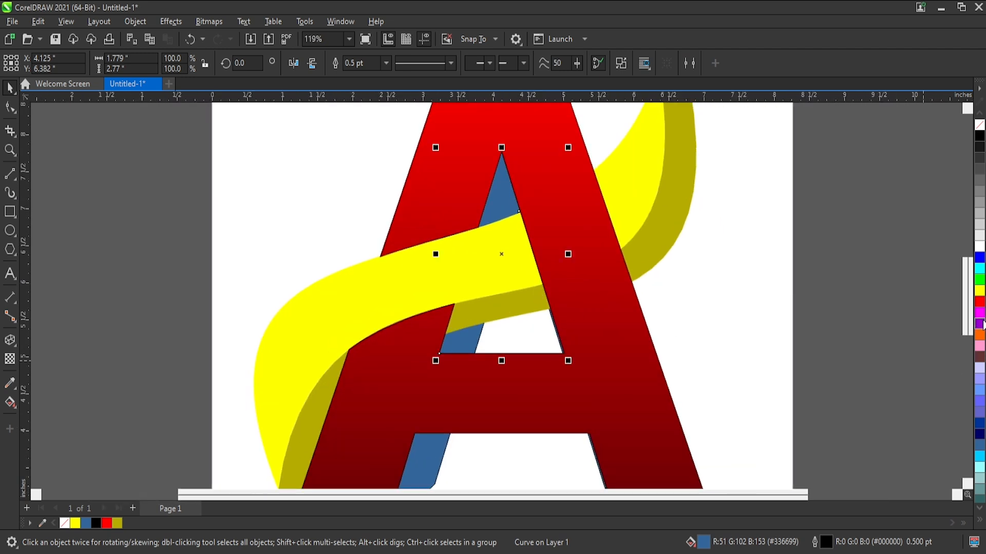
left_click(979, 305)
scroll(299, 229, "down", 2)
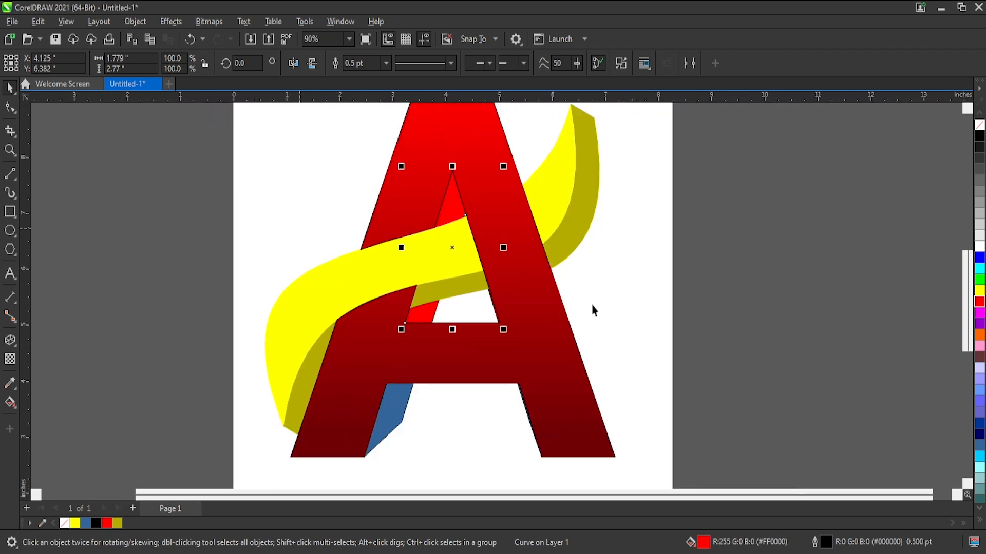
left_click(439, 392)
left_click(396, 426)
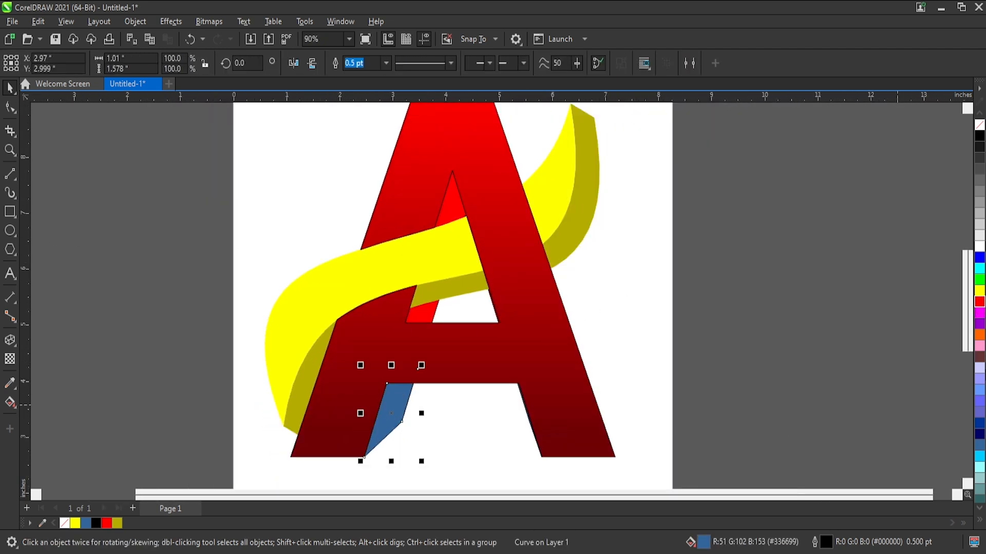
left_click(980, 303)
left_click(602, 305)
scroll(603, 307, "down", 3)
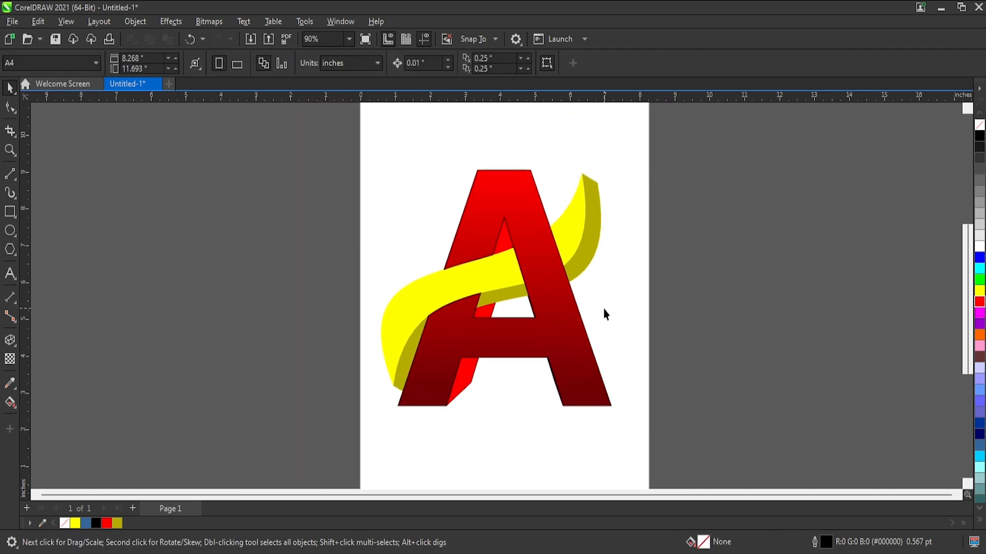
Remove the outline from the A's gradient-filled front face.
left_click_drag(579, 346, 498, 356)
key("ctrl+z")
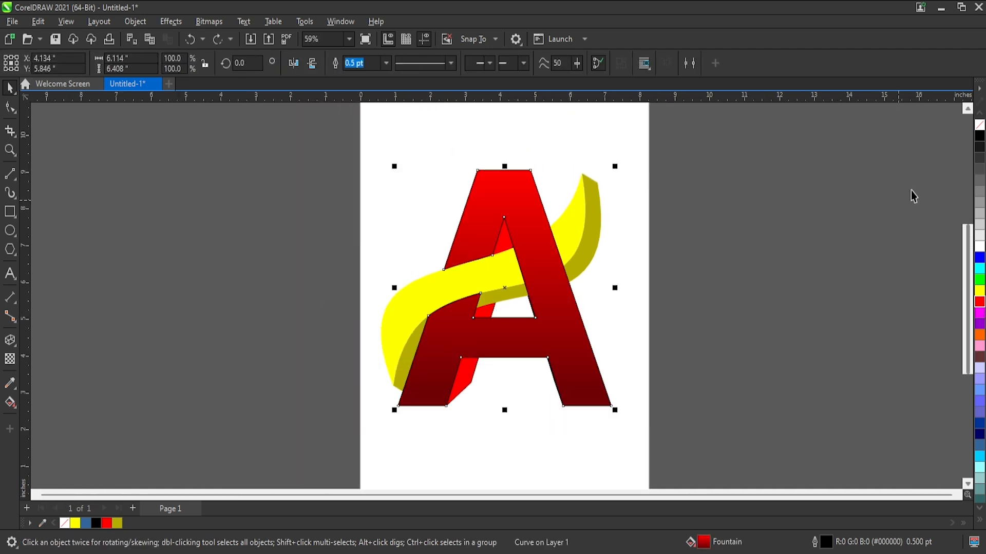
key("Escape")
Remove the outlines from the left leg's side face and the welded inner side face.
scroll(508, 375, "up", 1)
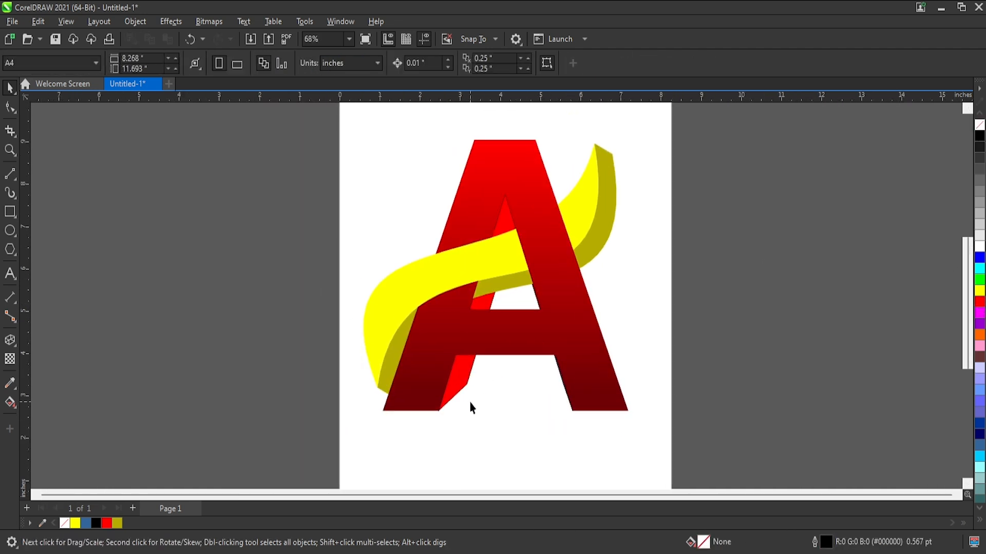
left_click(453, 366)
key("Escape")
left_click(466, 377, "ctrl")
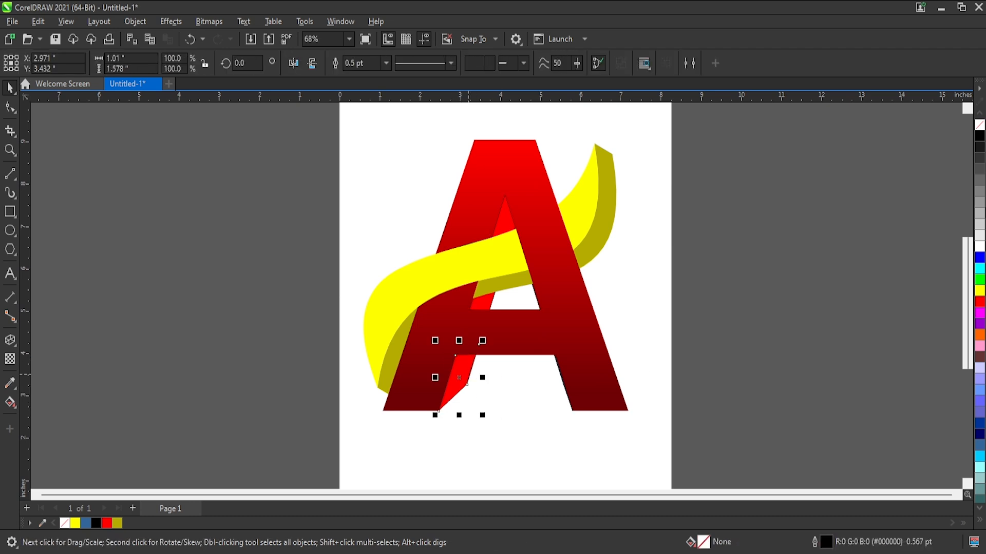
left_click(488, 306, "ctrl+shift")
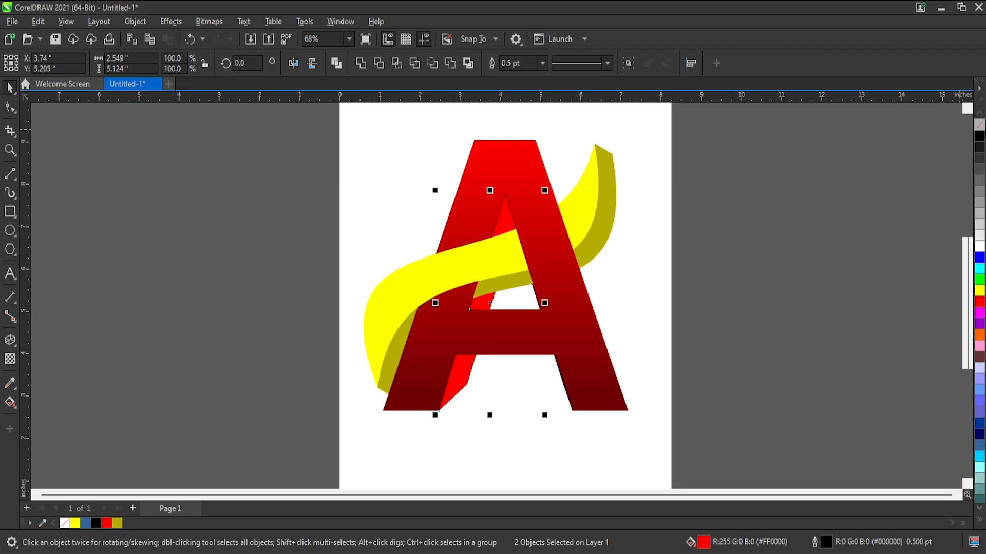
right_click(983, 128)
left_click(731, 194)
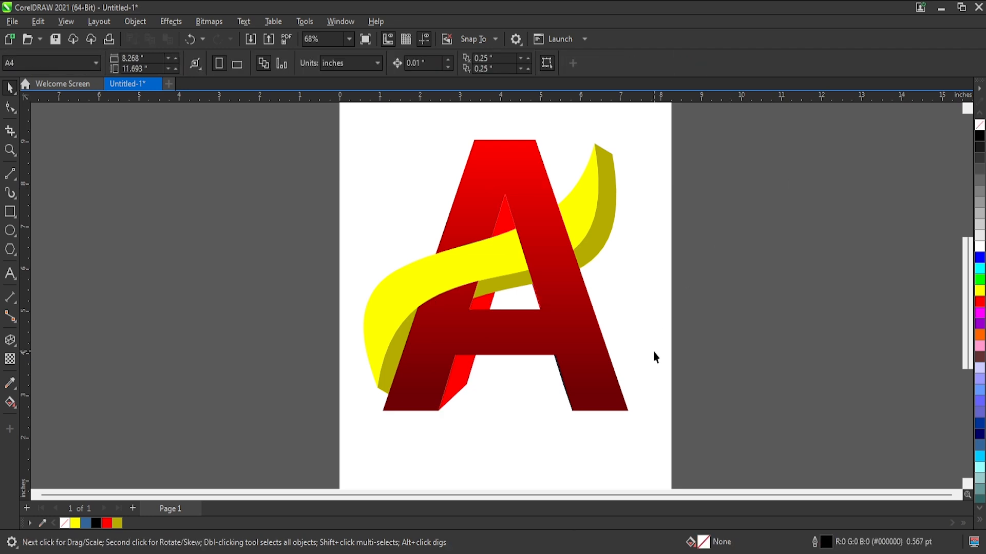
Fill the thin side strip along the right leg's inner edge with red and remove its outline.
scroll(653, 352, "down", 1)
scroll(596, 346, "up", 2)
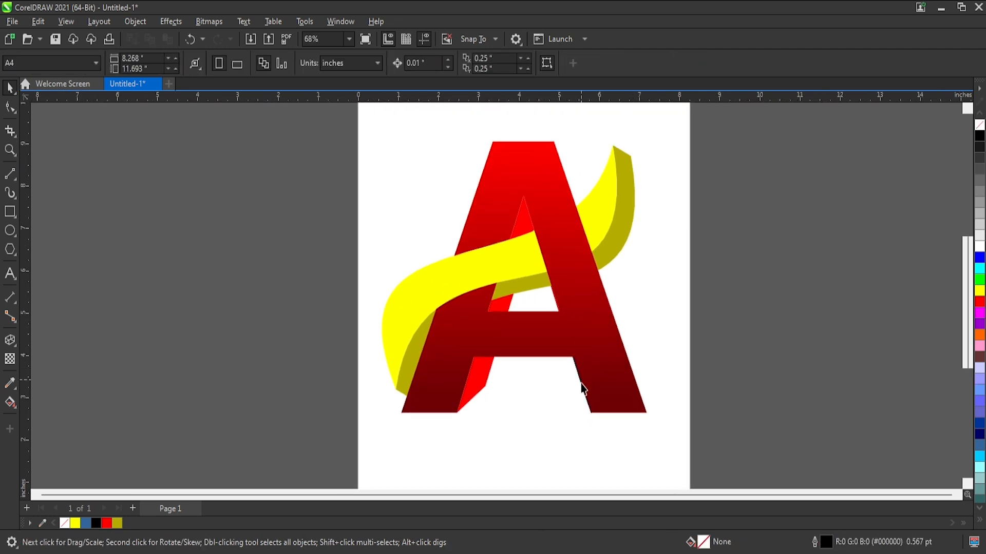
scroll(581, 392, "up", 4)
left_click(582, 342)
mouse_move(582, 342)
left_mouse_down()
mouse_move(577, 356)
mouse_move(565, 341)
left_mouse_up()
key("ctrl+z")
left_click(572, 348)
scroll(576, 342, "up", 1)
key("ctrl+z")
left_click(980, 303)
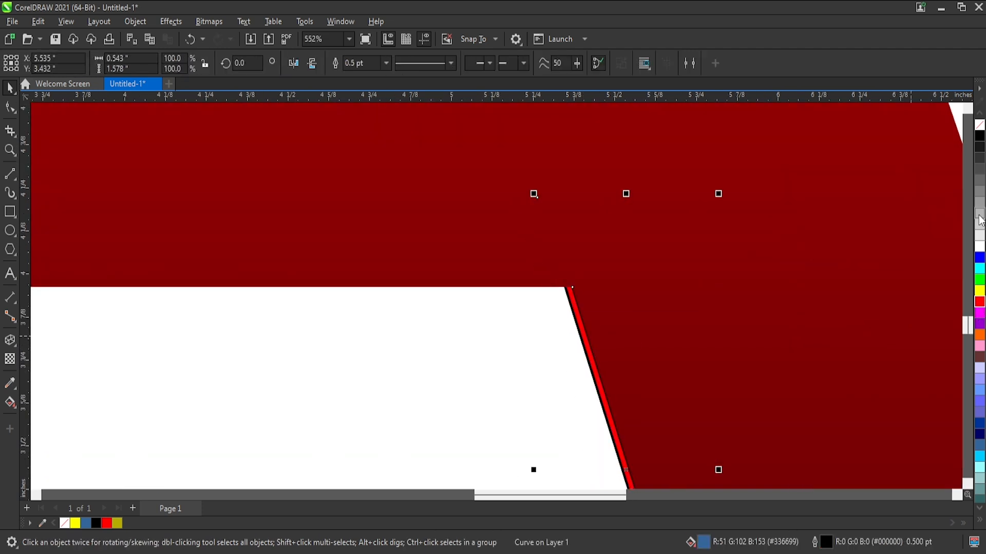
right_click(980, 125)
scroll(528, 360, "down", 4)
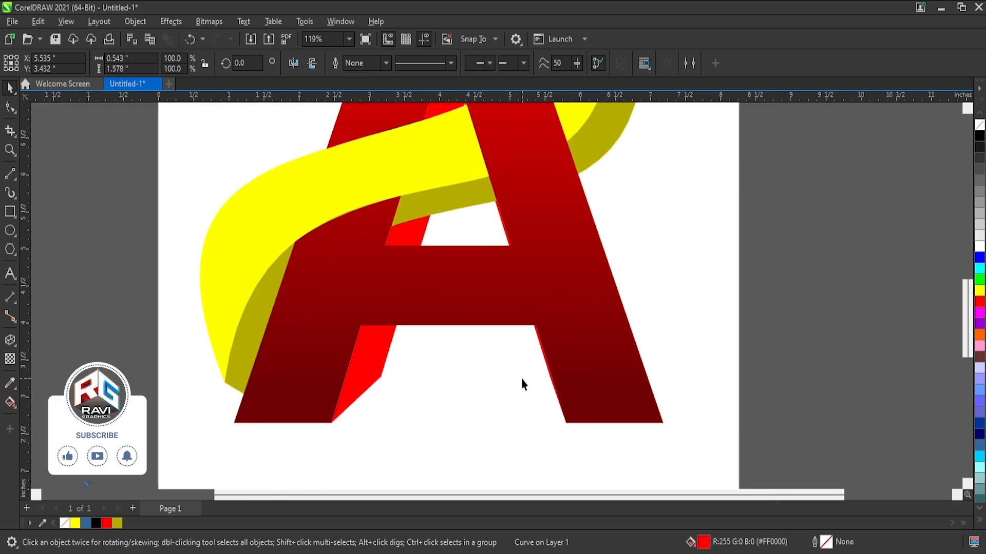
left_click(522, 384)
Select all parts of the A and the ribbon and group them.
scroll(534, 477, "down", 2)
scroll(534, 472, "up", 1)
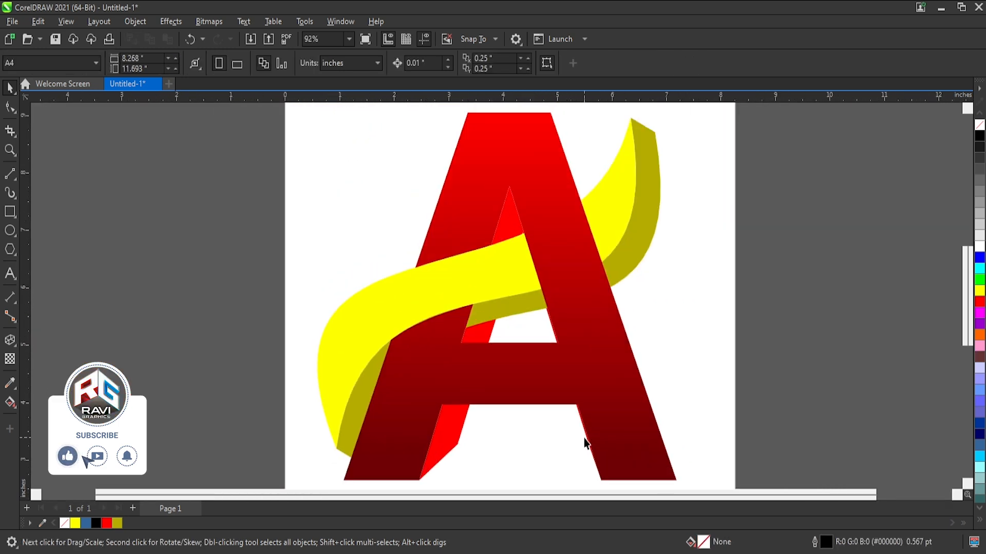
scroll(524, 298, "down", 2)
scroll(779, 229, "down", 1)
left_click_drag(724, 154, 435, 387)
key("ctrl+g")
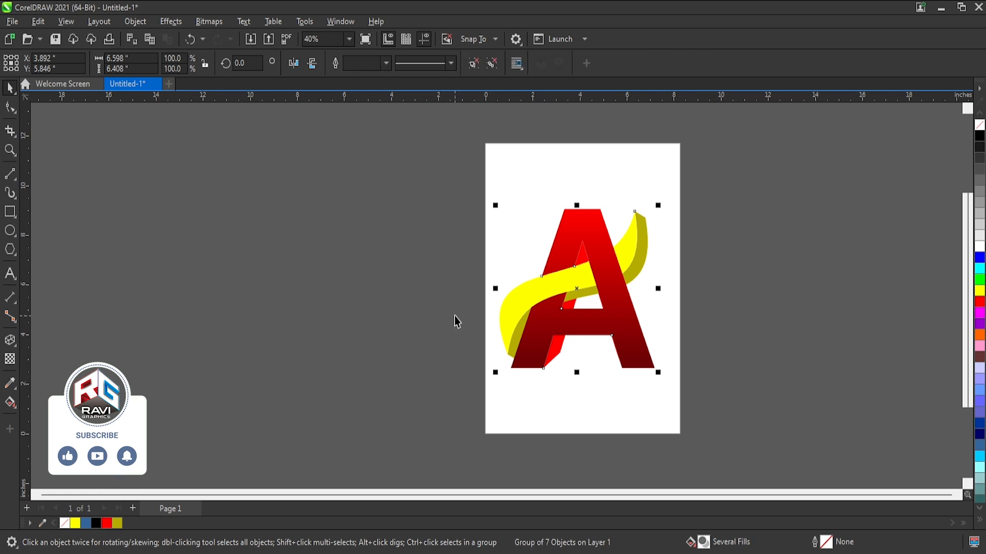
Draw a rectangle about 8.375 by 11.725 inches covering the whole page.
key("shift+F2")
left_click(185, 154)
scroll(464, 227, "down", 3)
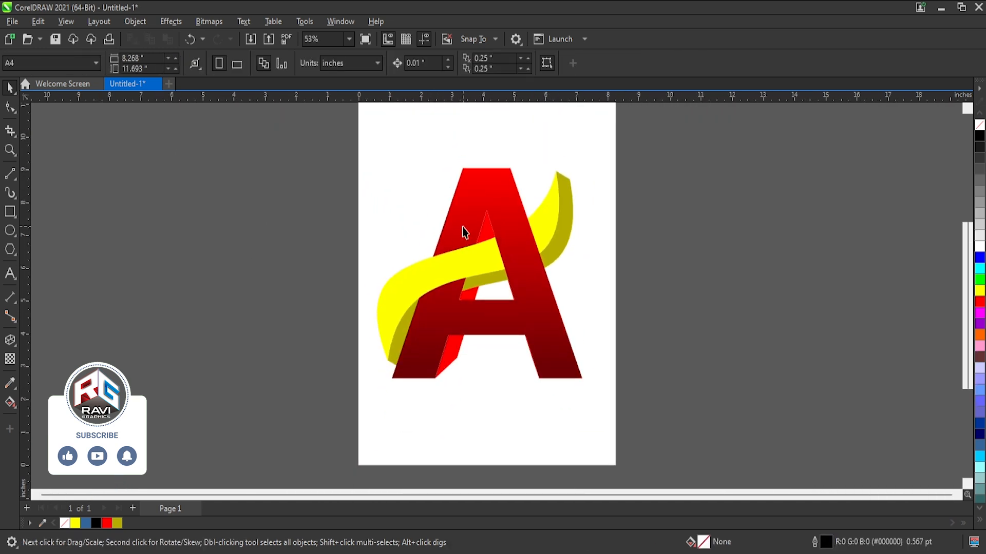
left_click(10, 212)
left_click_drag(382, 118, 580, 410)
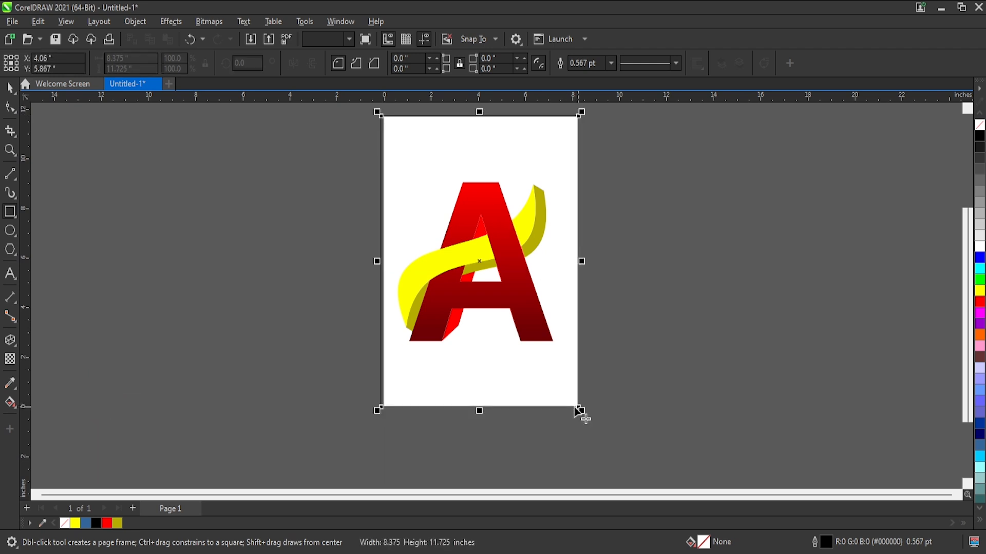
Narrow the rectangle to about 8.255 inches from its left edge and align its upper-right corner with the page corner.
key("F10")
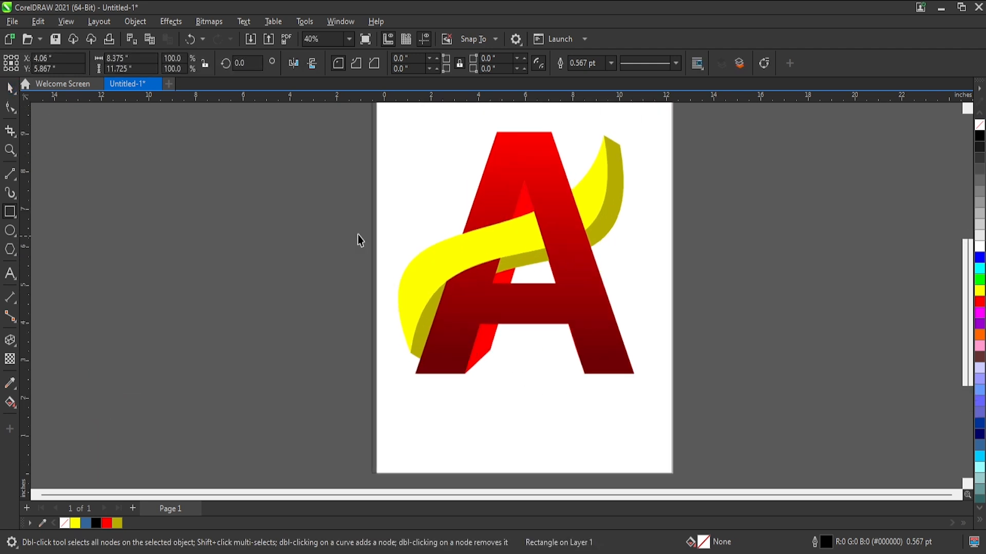
scroll(359, 242, "up", 3)
left_click_drag(387, 278, 396, 279)
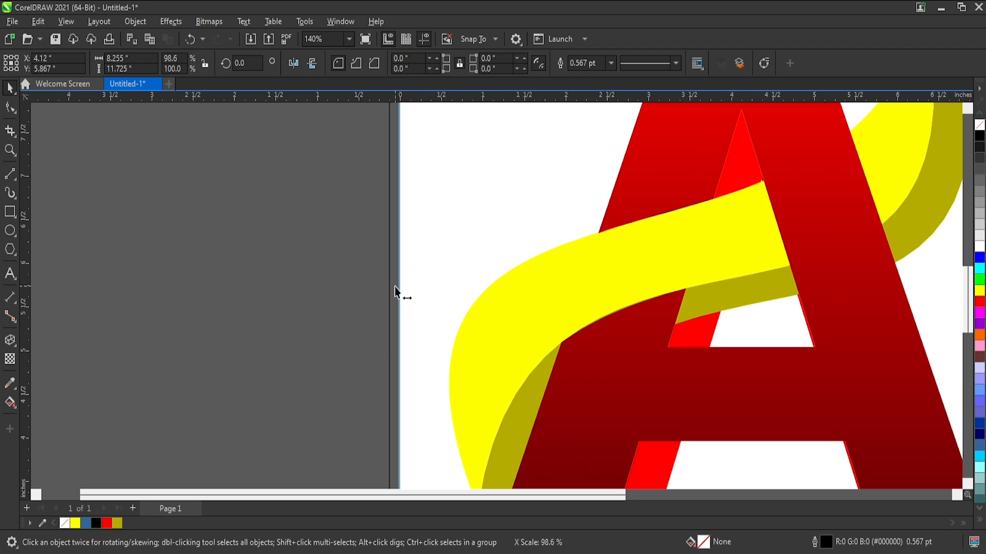
scroll(396, 279, "down", 3)
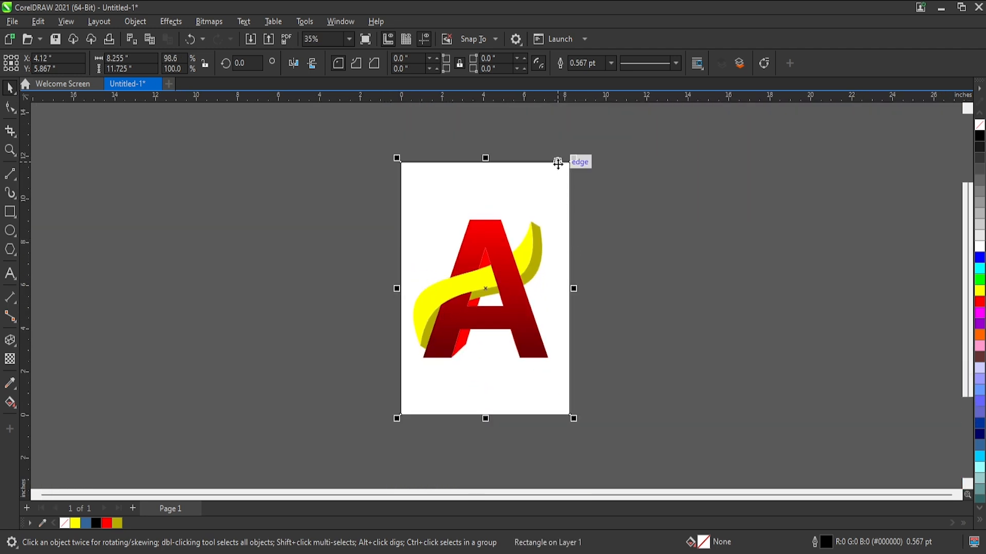
scroll(564, 164, "up", 3)
scroll(566, 165, "up", 2)
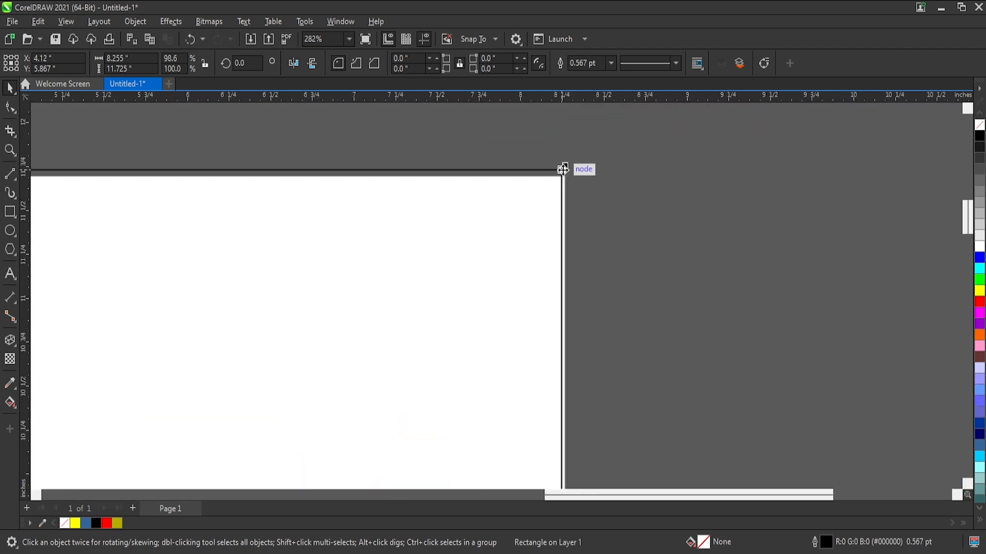
left_click_drag(566, 171, 569, 174)
scroll(563, 178, "down", 4)
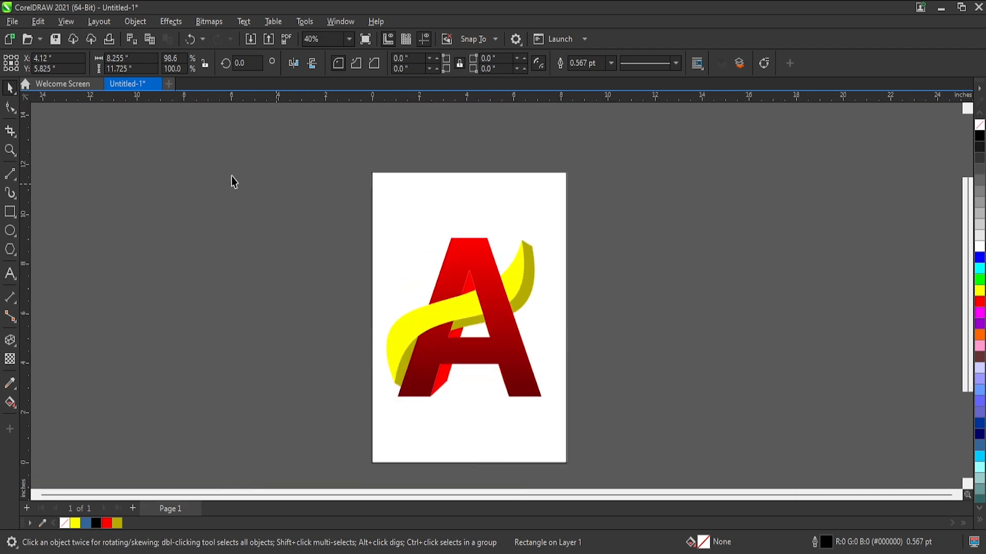
Switch the page to landscape and rotate the background rectangle 90 degrees so it covers the page, centred.
left_click(77, 175)
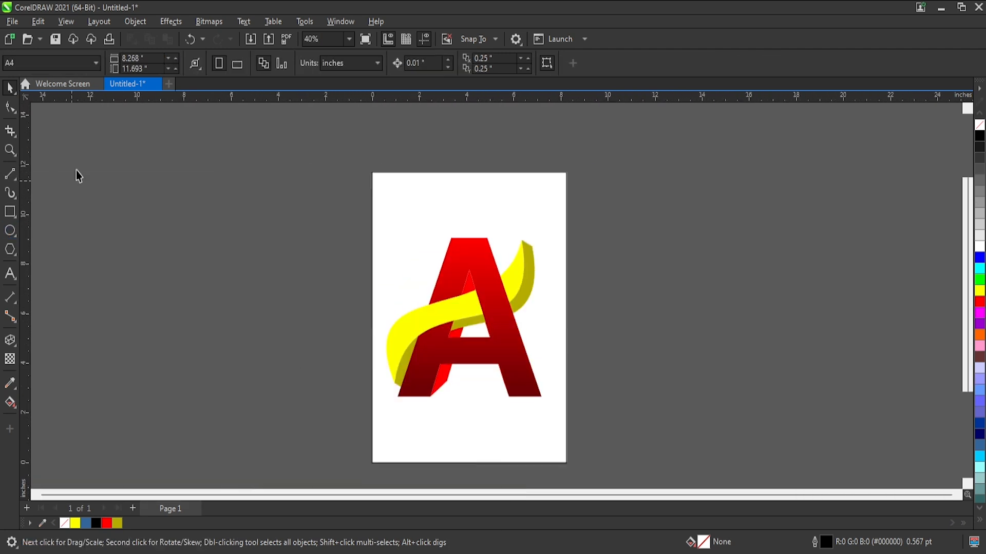
left_click(242, 60)
left_click(566, 203)
left_click(523, 174)
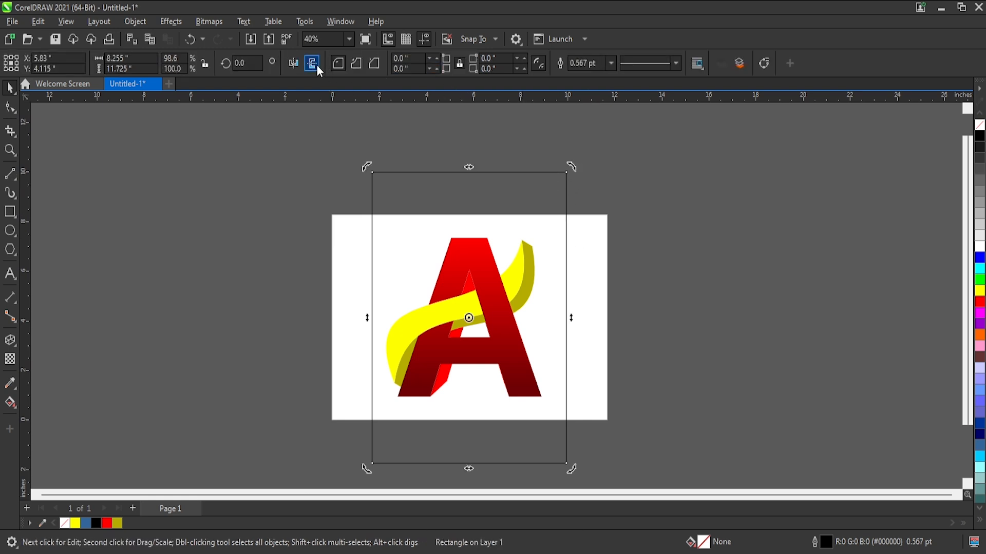
left_click(295, 63)
left_click_drag(570, 168, 660, 462)
key("shift+F2")
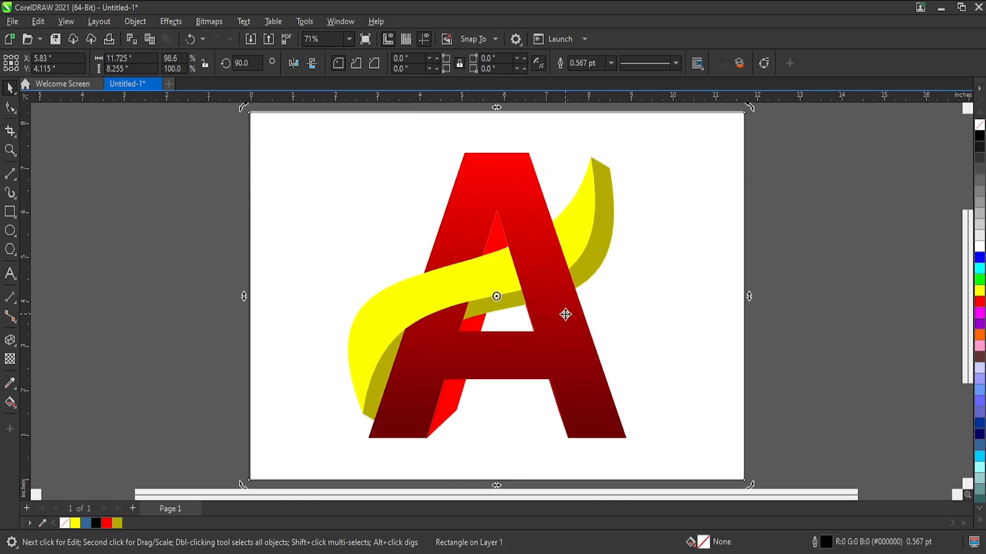
left_click(713, 245)
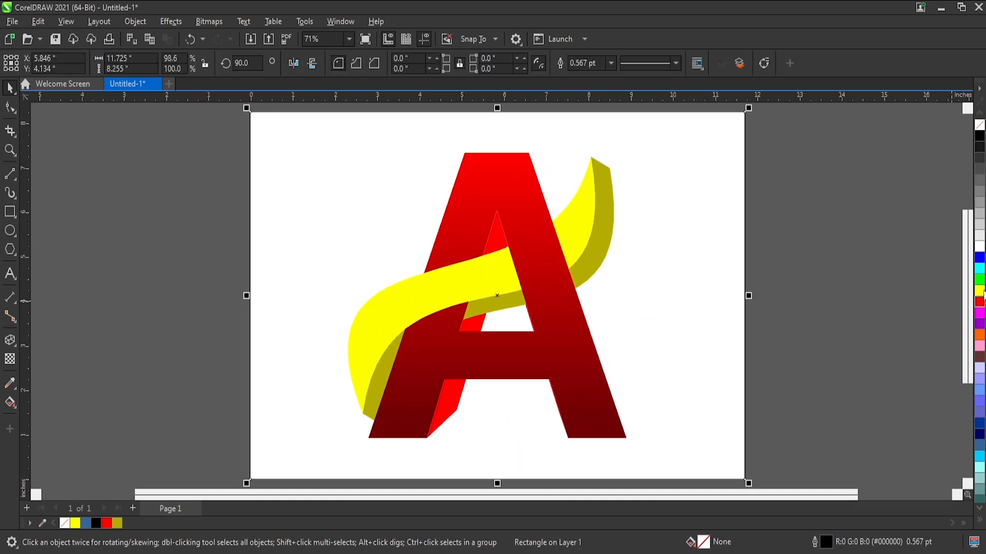
Fill the background rectangle with light gray (#E6E6E6) without an outline and send it behind the logo.
left_click(980, 229)
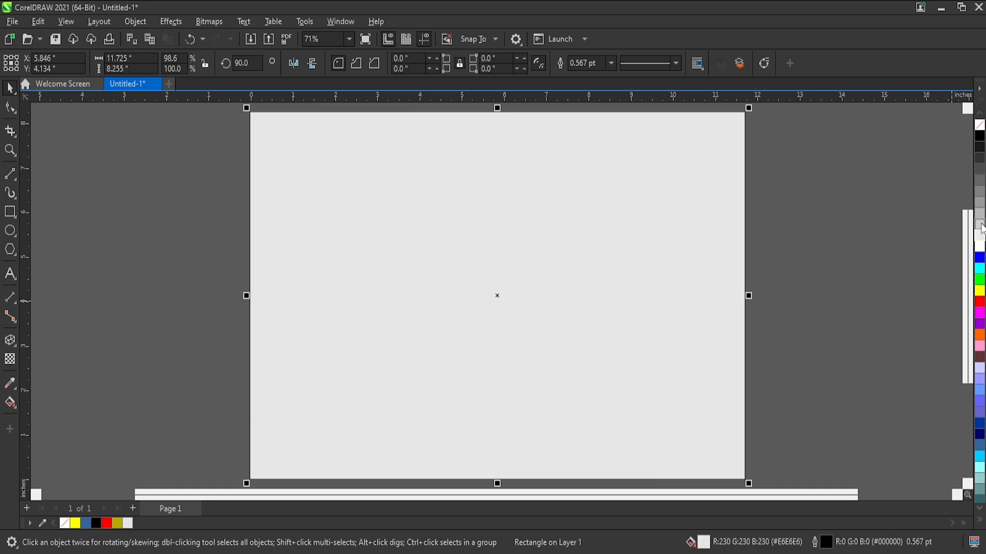
right_click(980, 125)
key("shift+Page_Down")
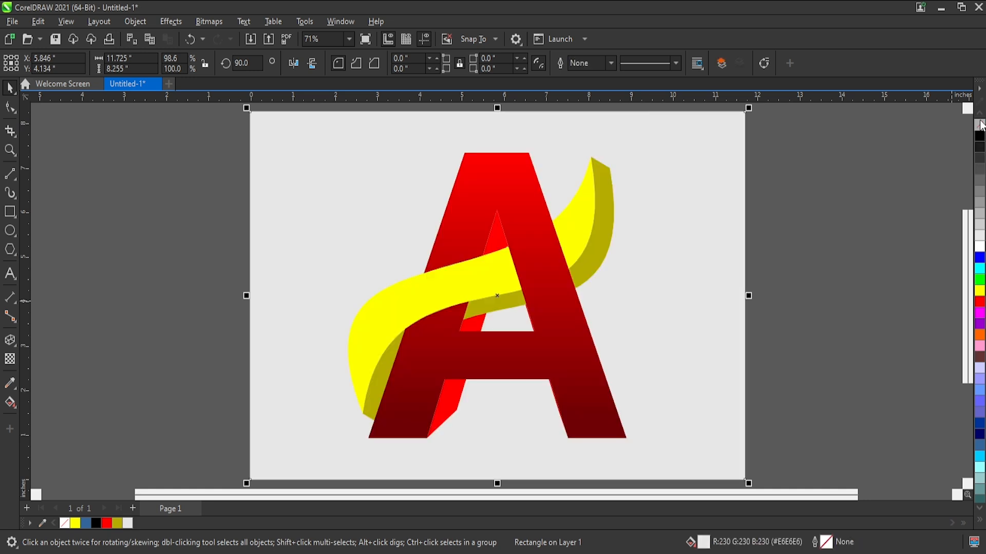
Apply an elliptical fountain fill with a white centre to the background rectangle.
left_click(15, 406)
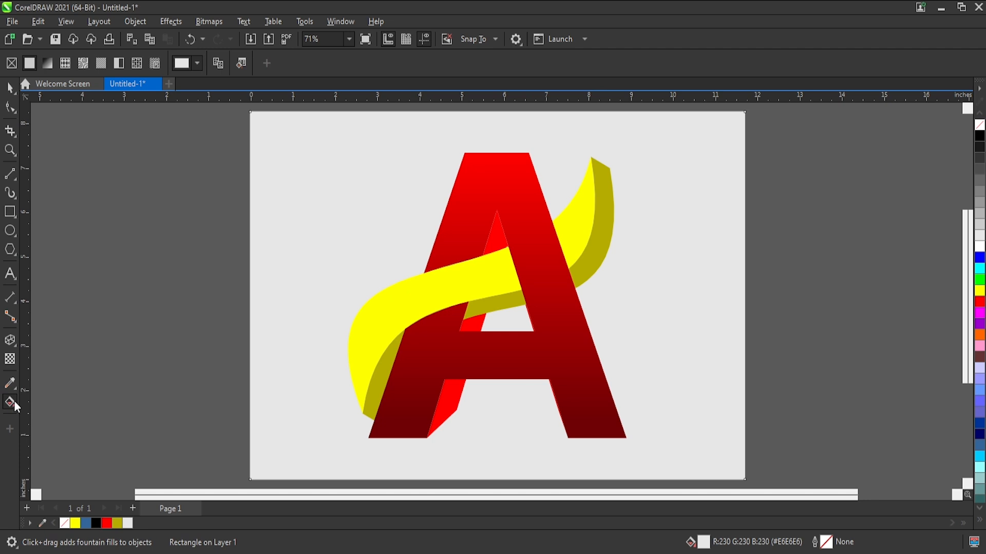
left_click(48, 66)
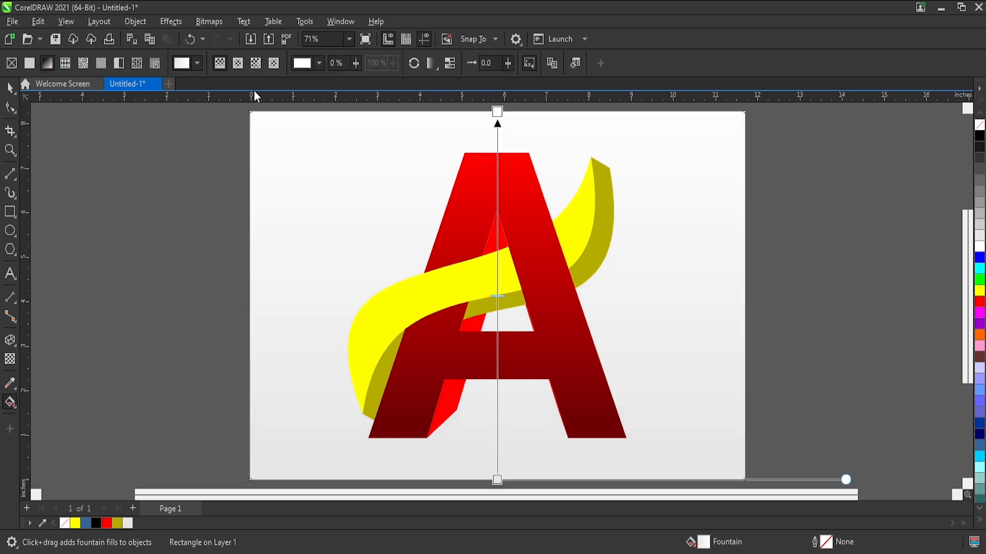
left_click(237, 63)
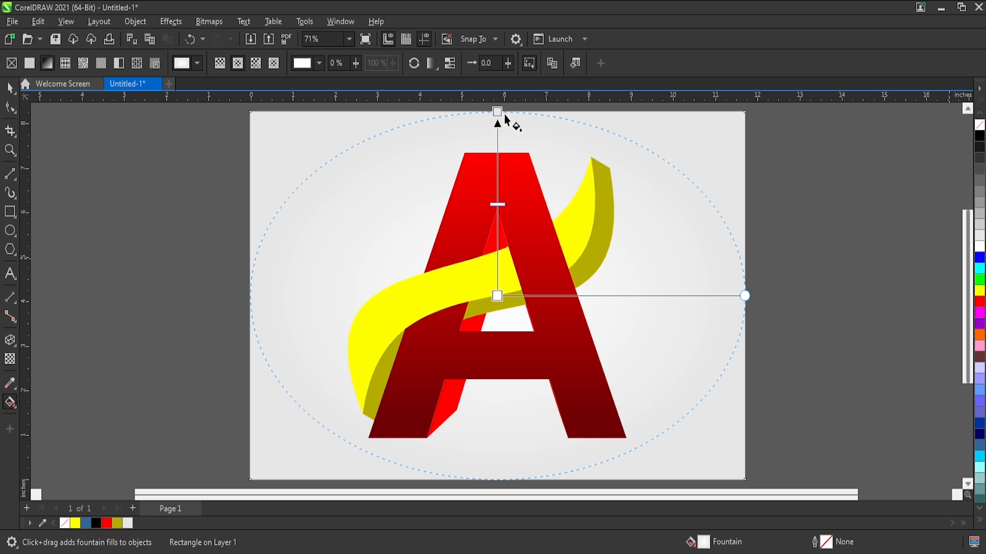
Darken the outer colour of the background's elliptical gradient to medium gray and shift its midpoint outward.
left_click(981, 218)
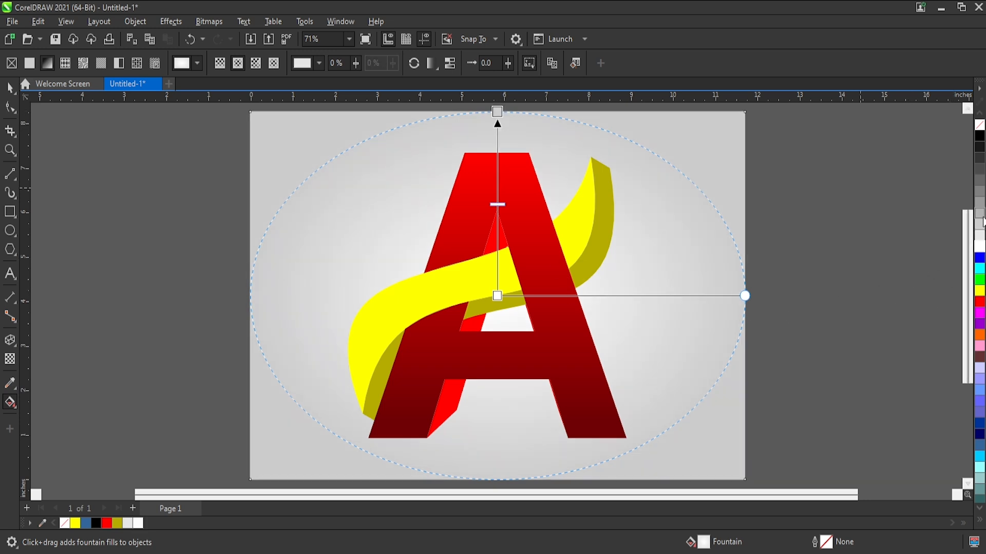
left_click(980, 220)
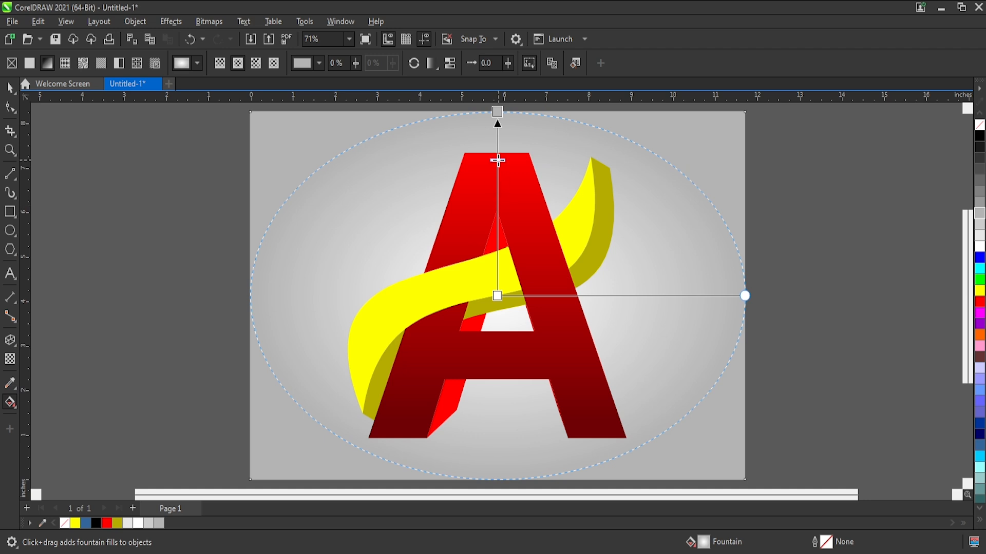
left_click_drag(498, 161, 497, 161)
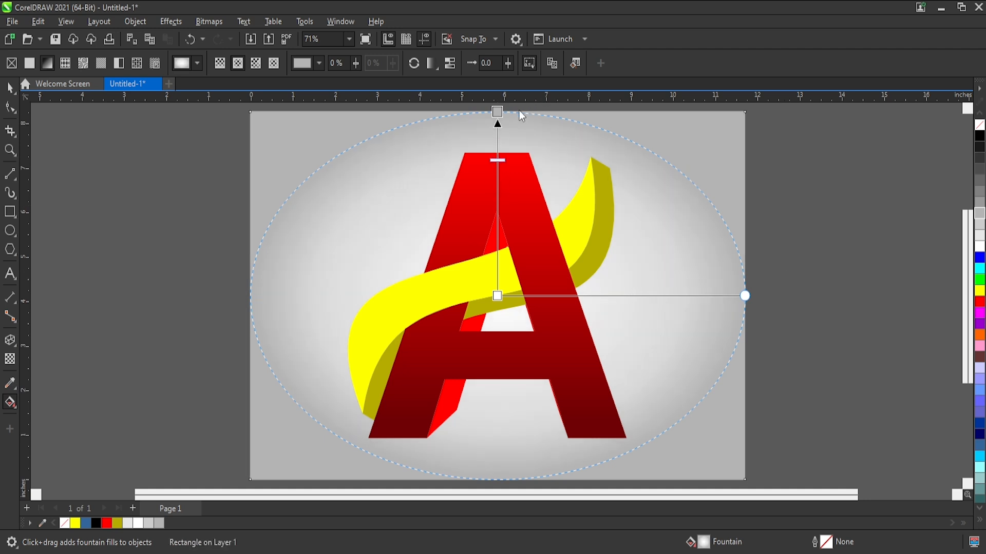
left_click(497, 111)
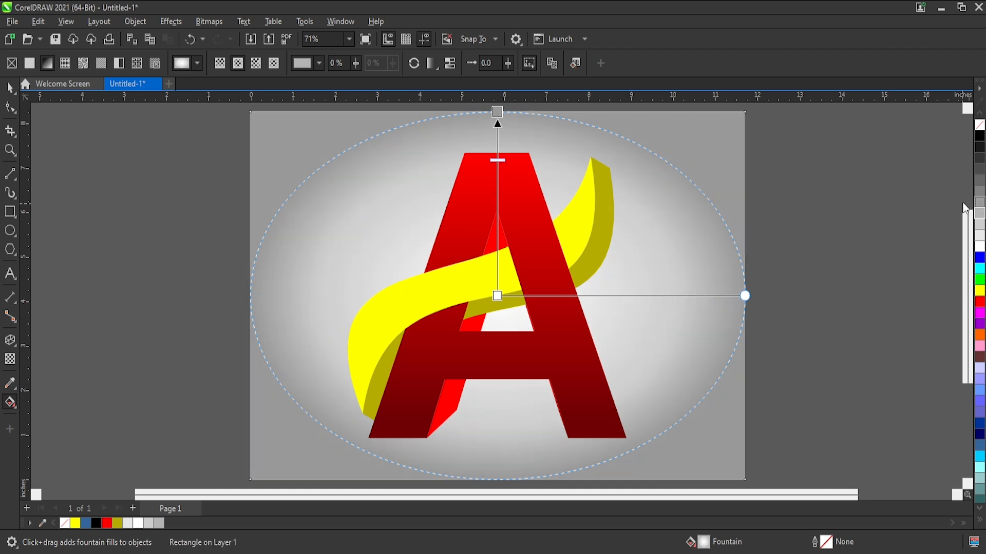
left_click_drag(498, 161, 501, 177)
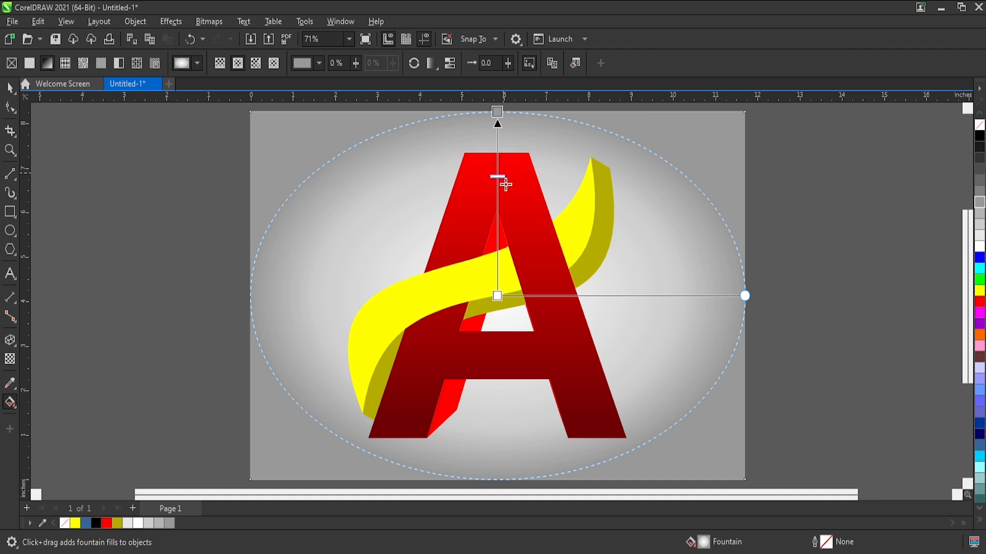
left_click(9, 87)
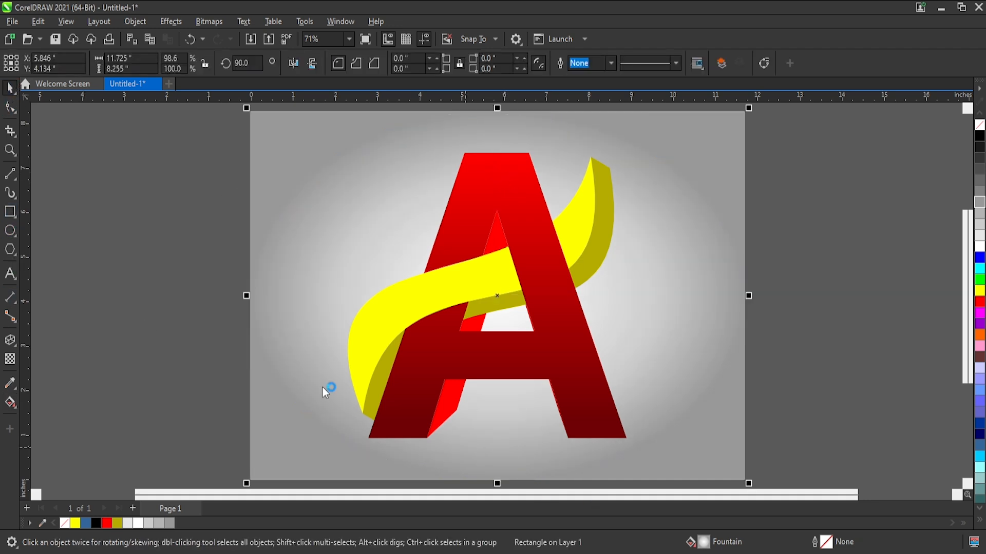
Draw a flat ellipse around the feet of the A and narrow it to about 6.755 inches wide.
key("F7")
left_click_drag(318, 391, 643, 468)
left_click_drag(316, 429, 353, 428)
key("F10")
left_click_drag(498, 389, 504, 397)
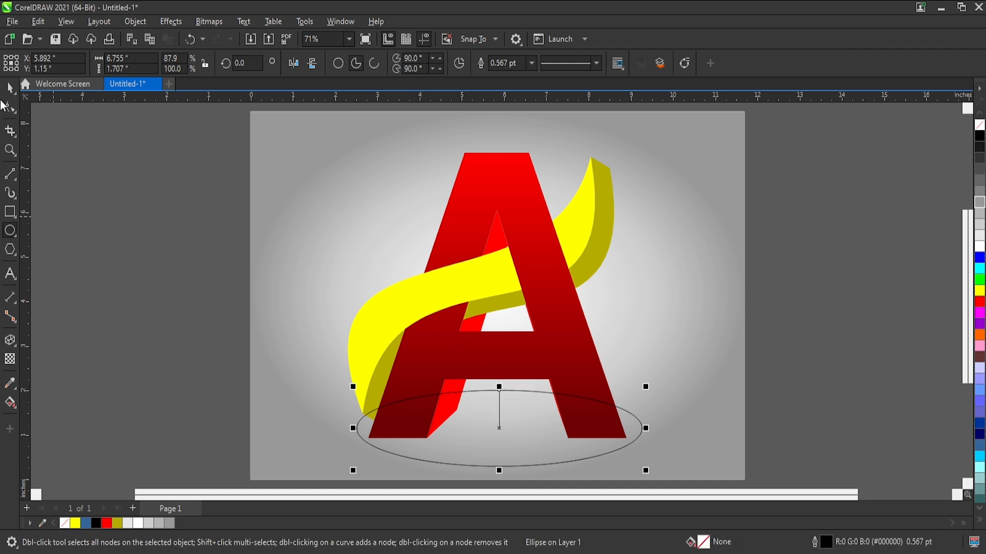
left_click(9, 88)
key("ctrl+z")
Flatten the ellipse at the A's feet to about 1.211 inches high from its upper and lower edges.
left_click_drag(500, 392, 502, 404)
left_click_drag(499, 470, 499, 461)
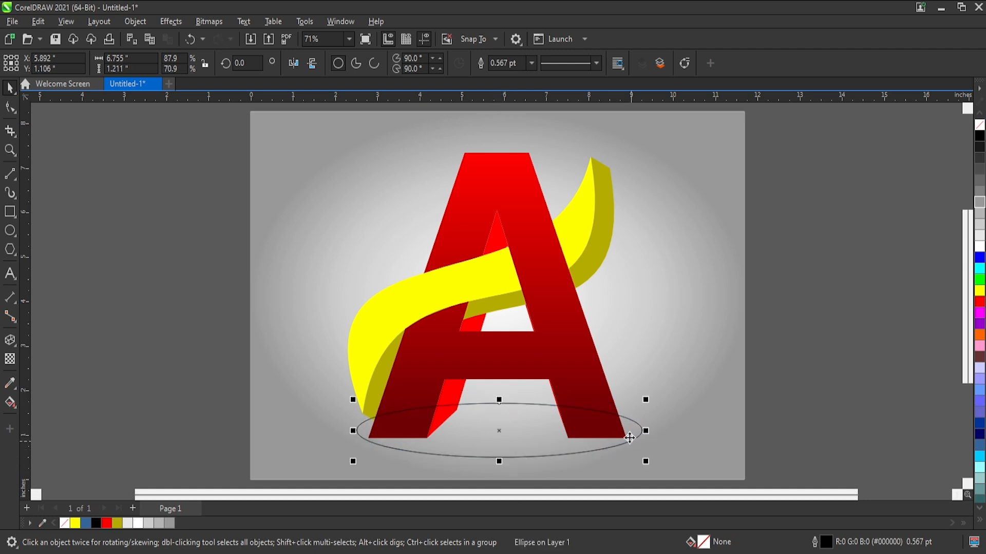
left_click_drag(646, 431, 643, 430)
Fill the ellipse with black, remove its outline, and convert it to a 400 dpi RGB bitmap.
left_click(979, 169)
left_click(980, 158)
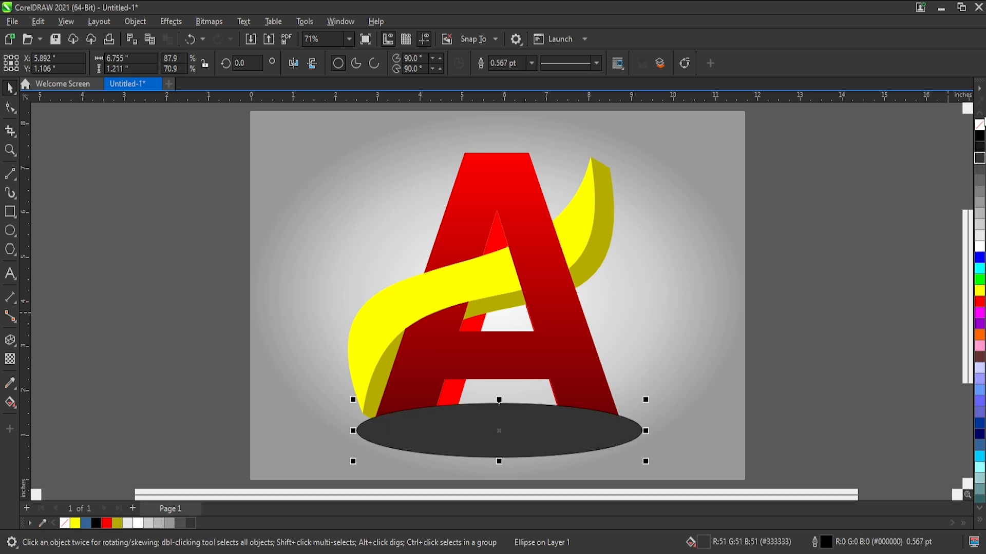
left_click(980, 136)
right_click(978, 129)
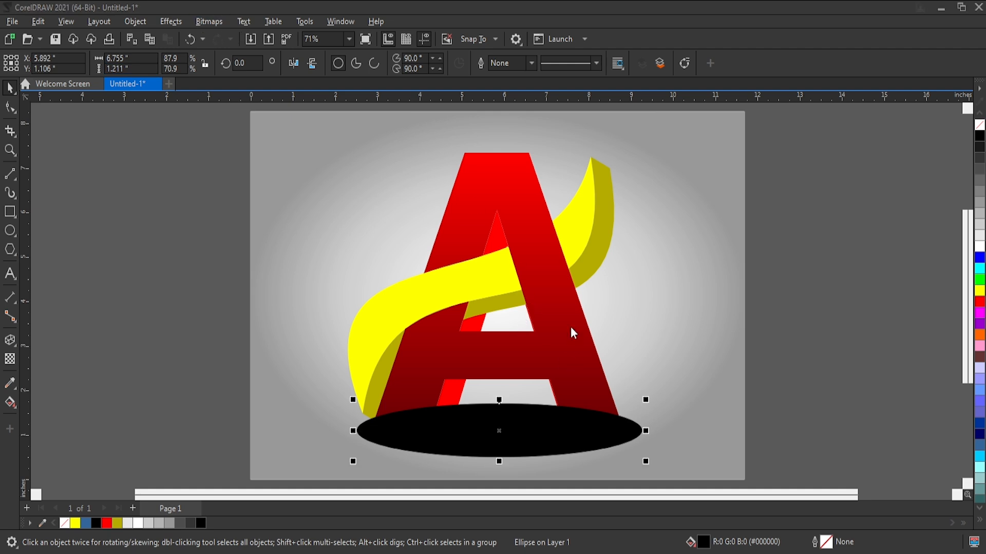
left_click(501, 433)
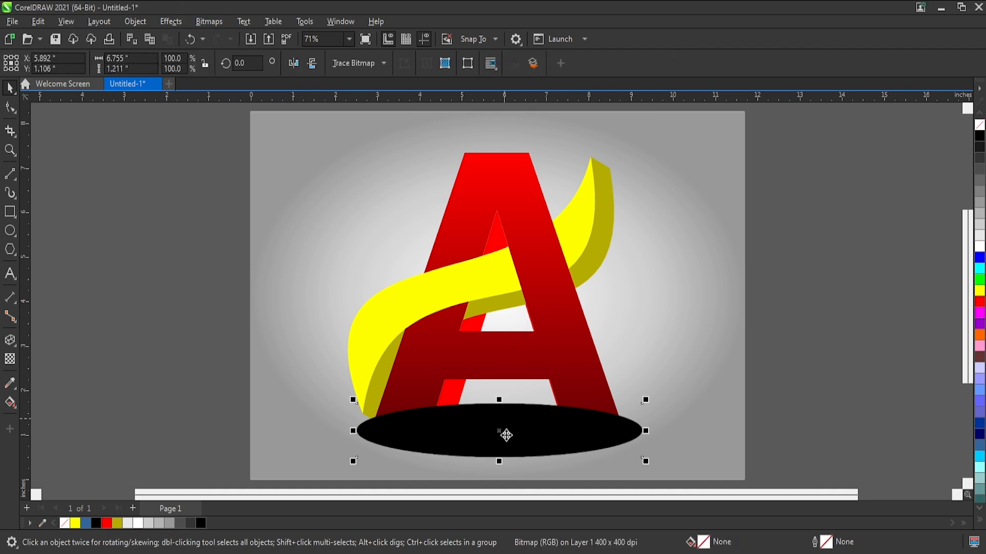
Move the black ellipse bitmap behind the A and blur its edges into a soft shadow.
key("ctrl+Page_Down")
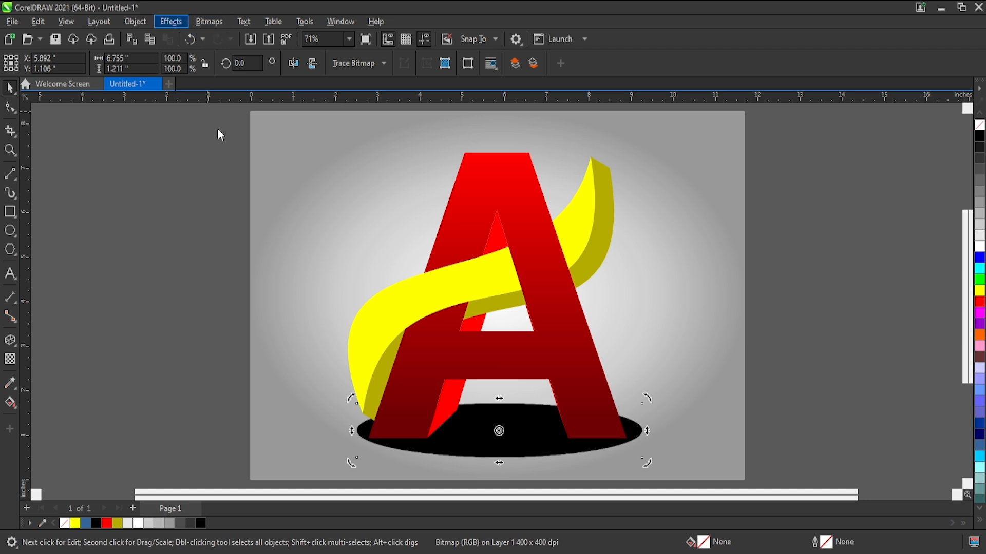
left_click(324, 133)
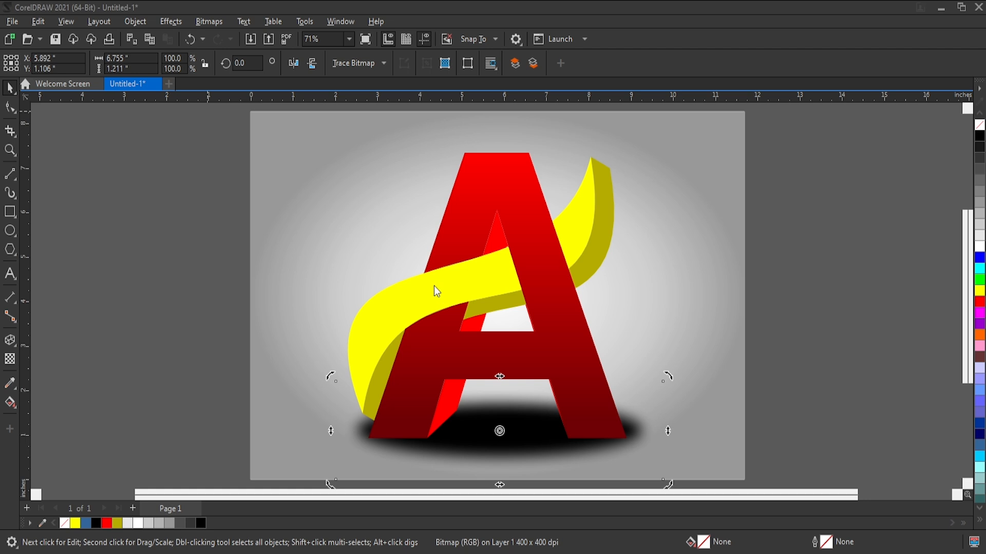
left_click_drag(558, 265, 516, 261)
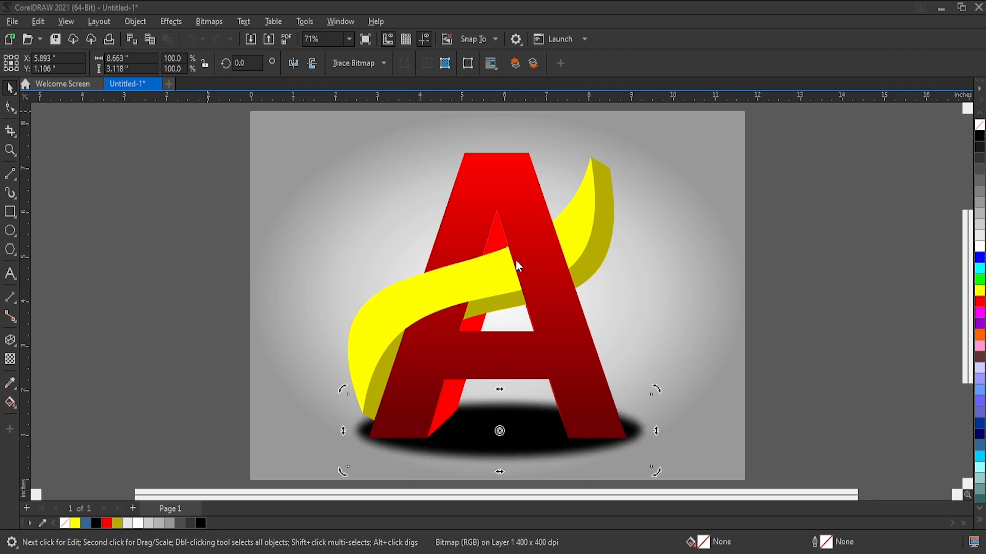
Apply an elliptical fountain transparency to the shadow, flatten its ellipse, and shift the midpoint to the outer edge.
left_click(10, 359)
left_click(46, 63)
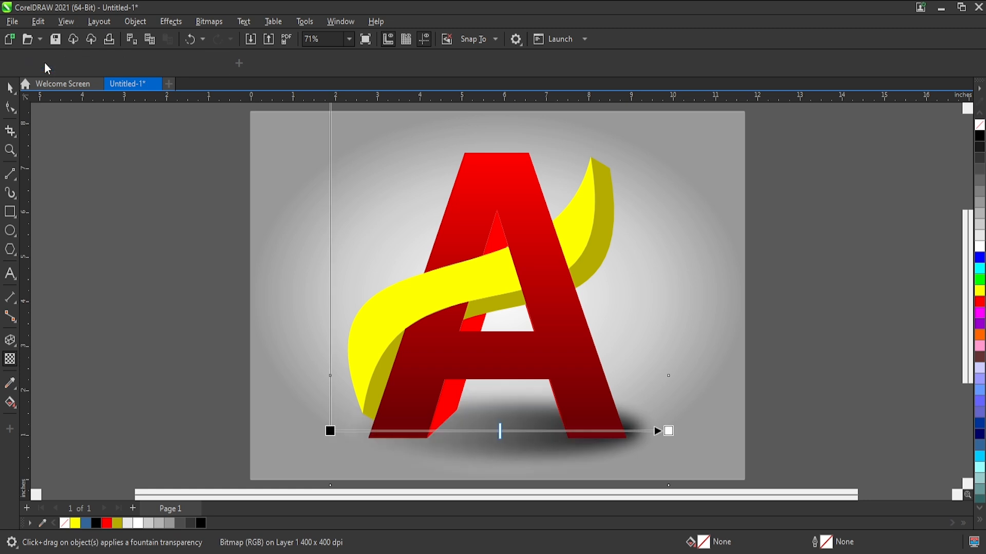
left_click(266, 63)
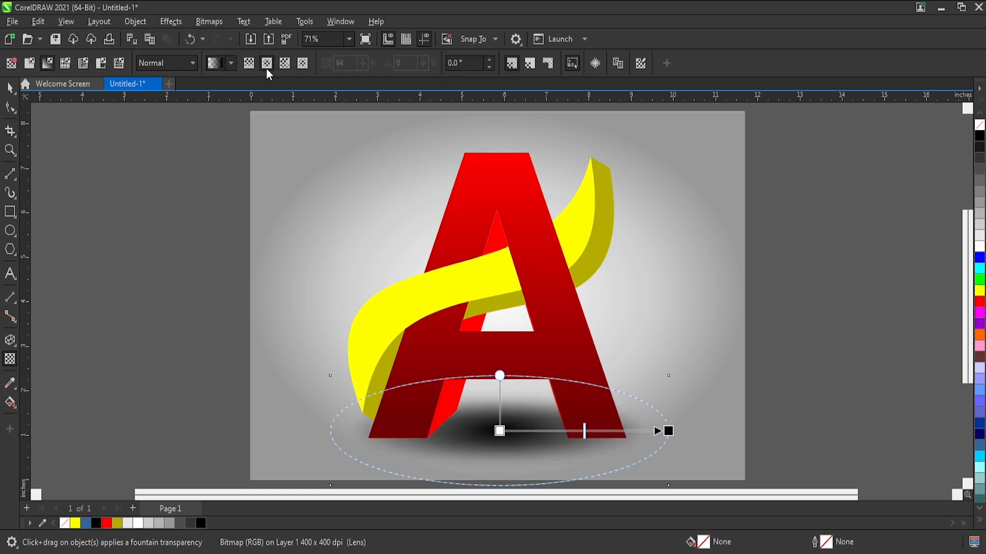
left_click_drag(584, 434, 625, 431)
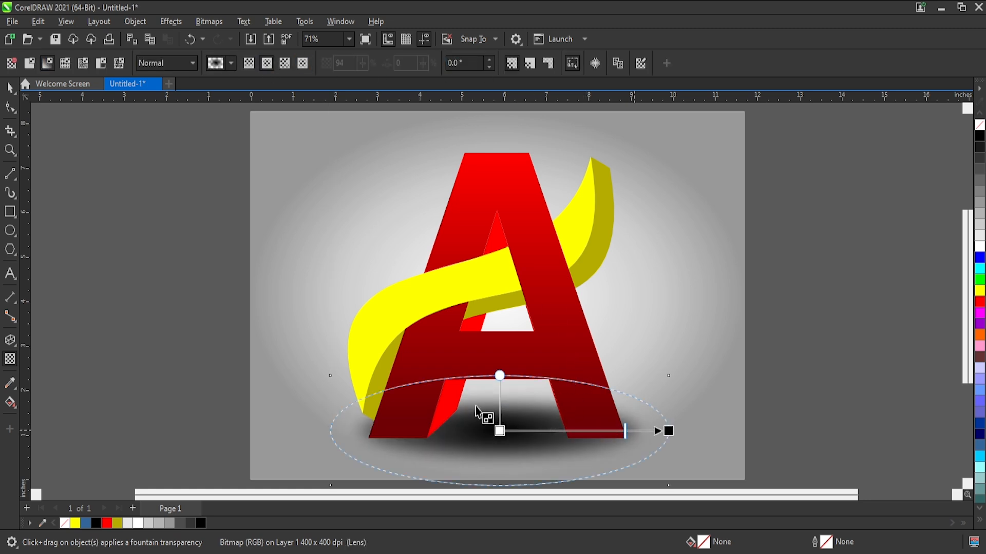
left_click_drag(500, 375, 500, 399)
left_click_drag(625, 431, 679, 442)
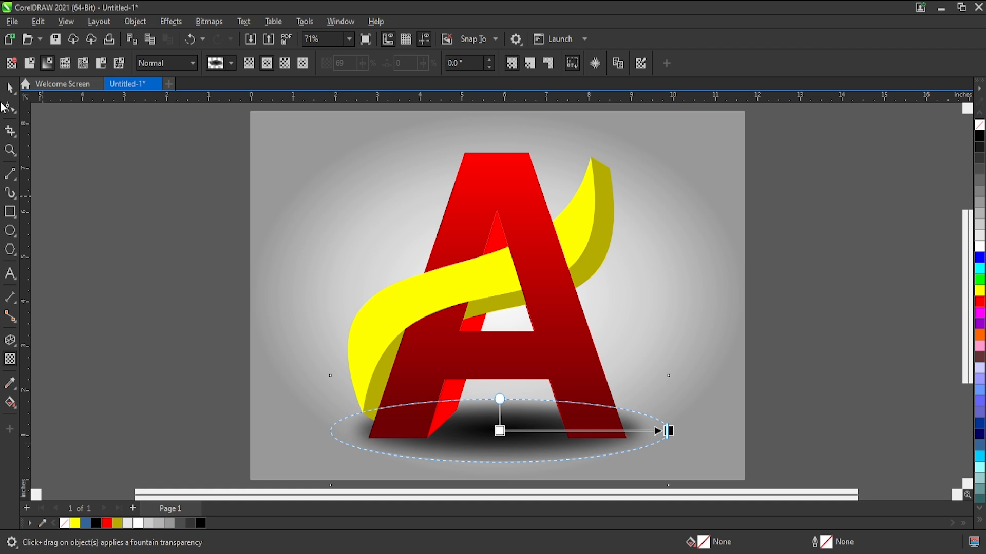
Widen the shadow on both sides of the A and move its transparency midpoint slightly inward.
left_click(7, 83)
left_click_drag(674, 432, 738, 441)
left_click_drag(618, 461, 590, 463)
left_click(10, 359)
left_click_drag(699, 431, 676, 432)
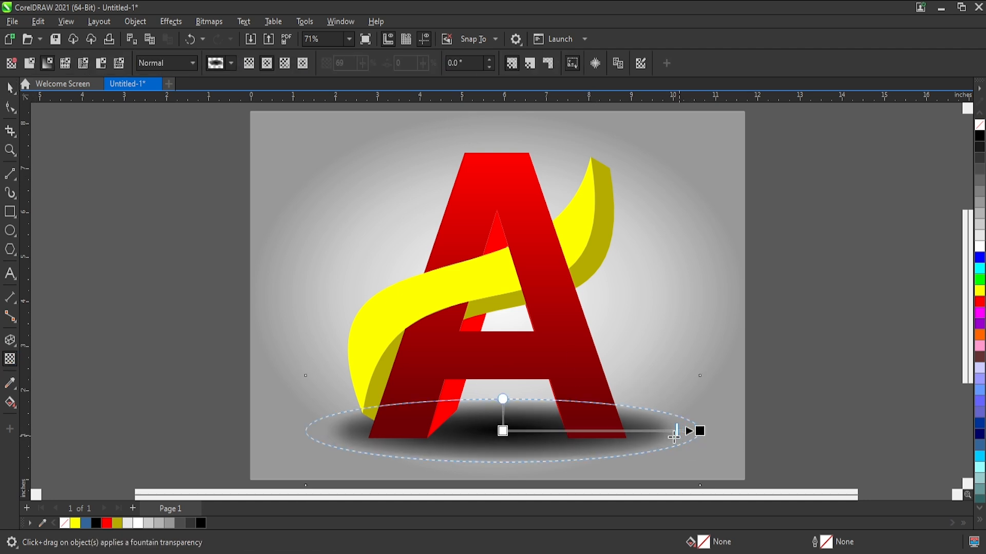
Move the shadow's transparency midpoint further inward and set its centre node's transparency to 26%.
left_click_drag(679, 434, 649, 432)
left_click(502, 431)
left_click_drag(503, 444, 483, 450)
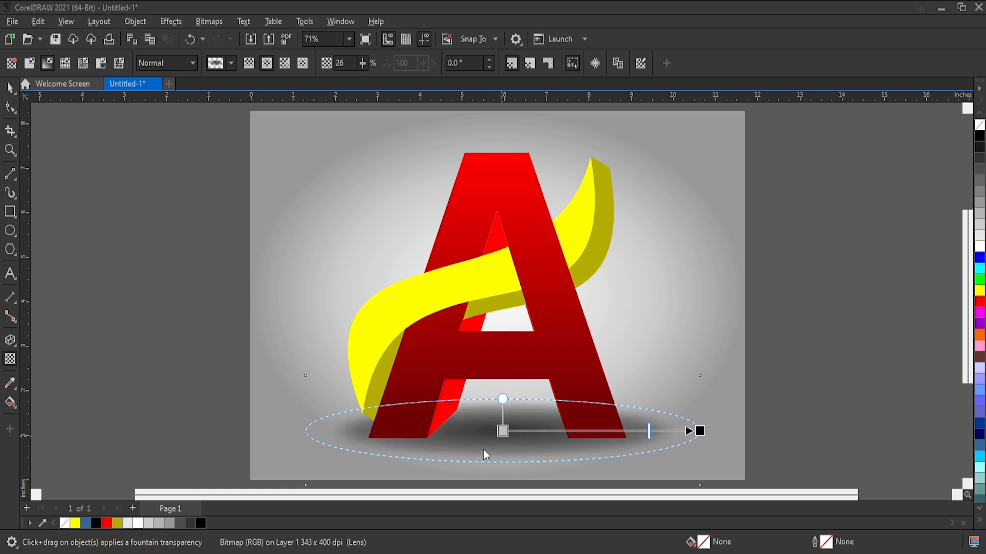
left_click(10, 87)
key("Escape")
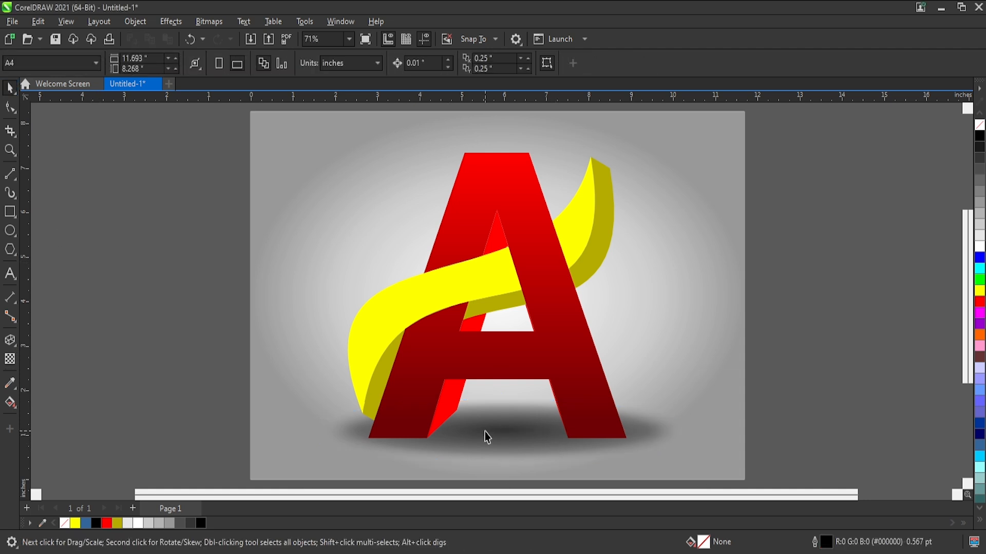
Reduce the height of the shadow bitmap beneath the A slightly, to about 2.38 inches.
left_click(487, 437)
left_click_drag(501, 374, 507, 378)
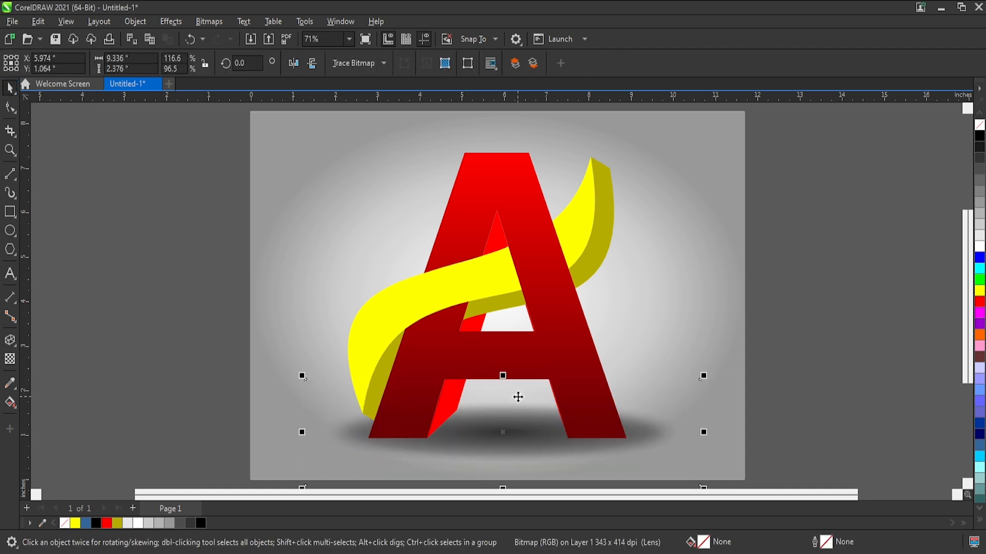
left_click(797, 369)
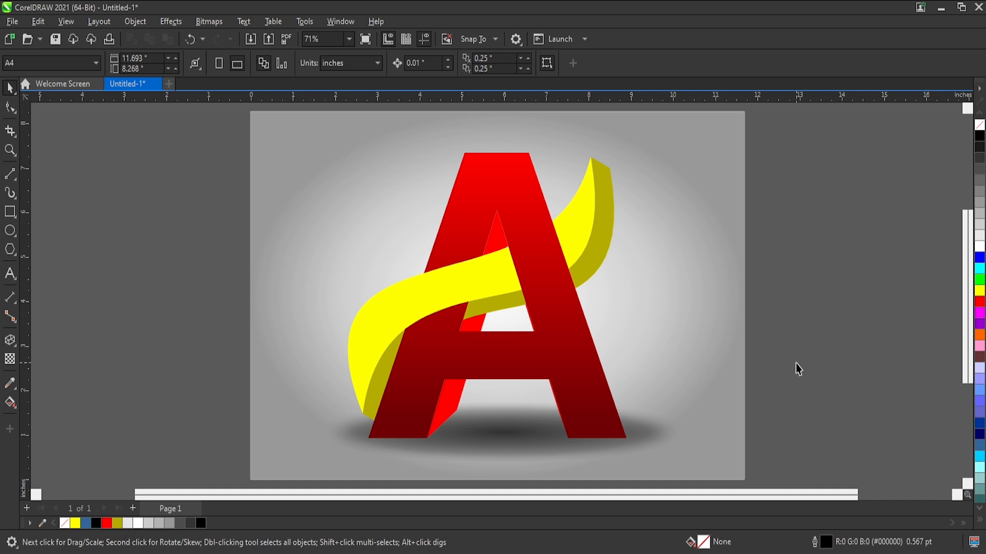
Preview the finished A logo artwork in full screen and save the document.
key("F4")
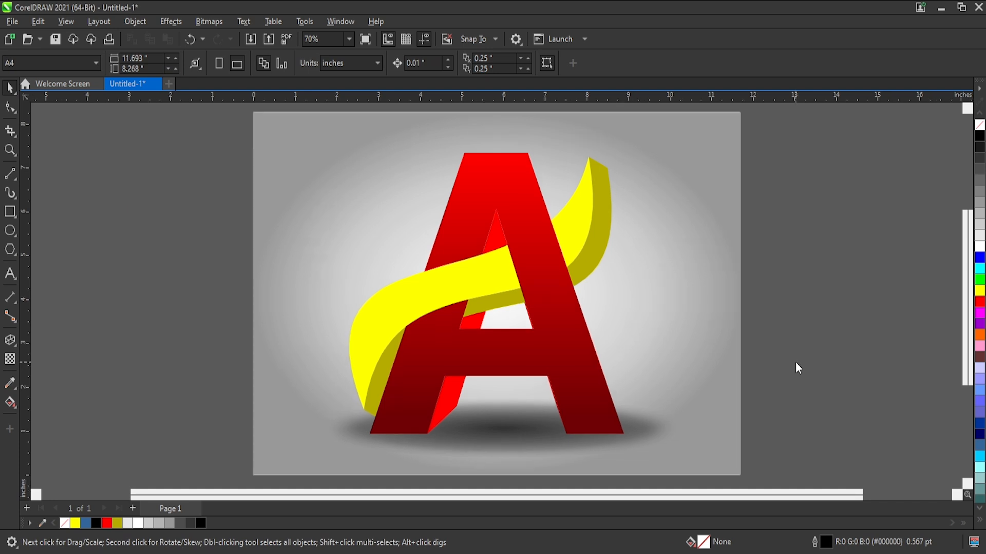
key("F9")
scroll(633, 326, "up", 1)
scroll(634, 327, "down", 3)
key("F4")
key("F9")
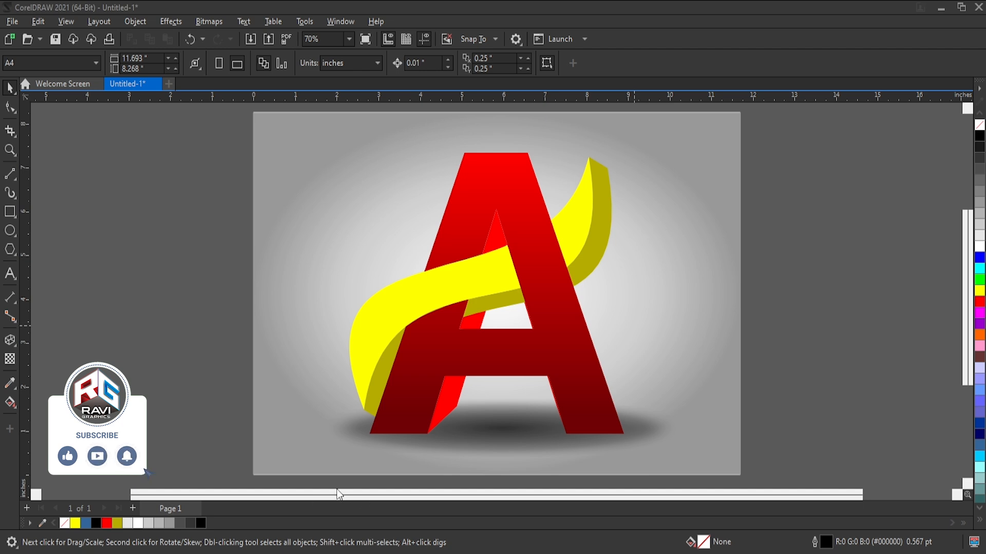
key("ctrl+s")
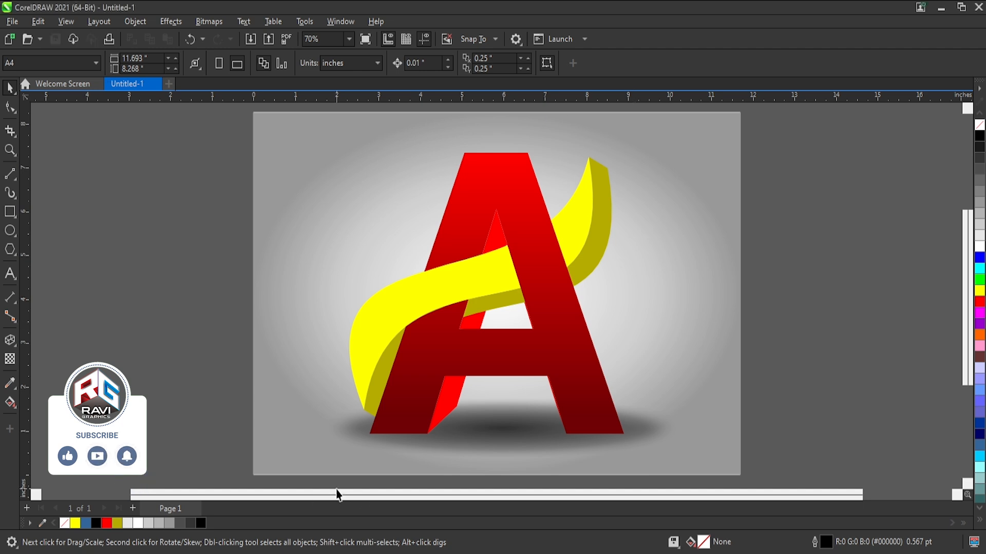